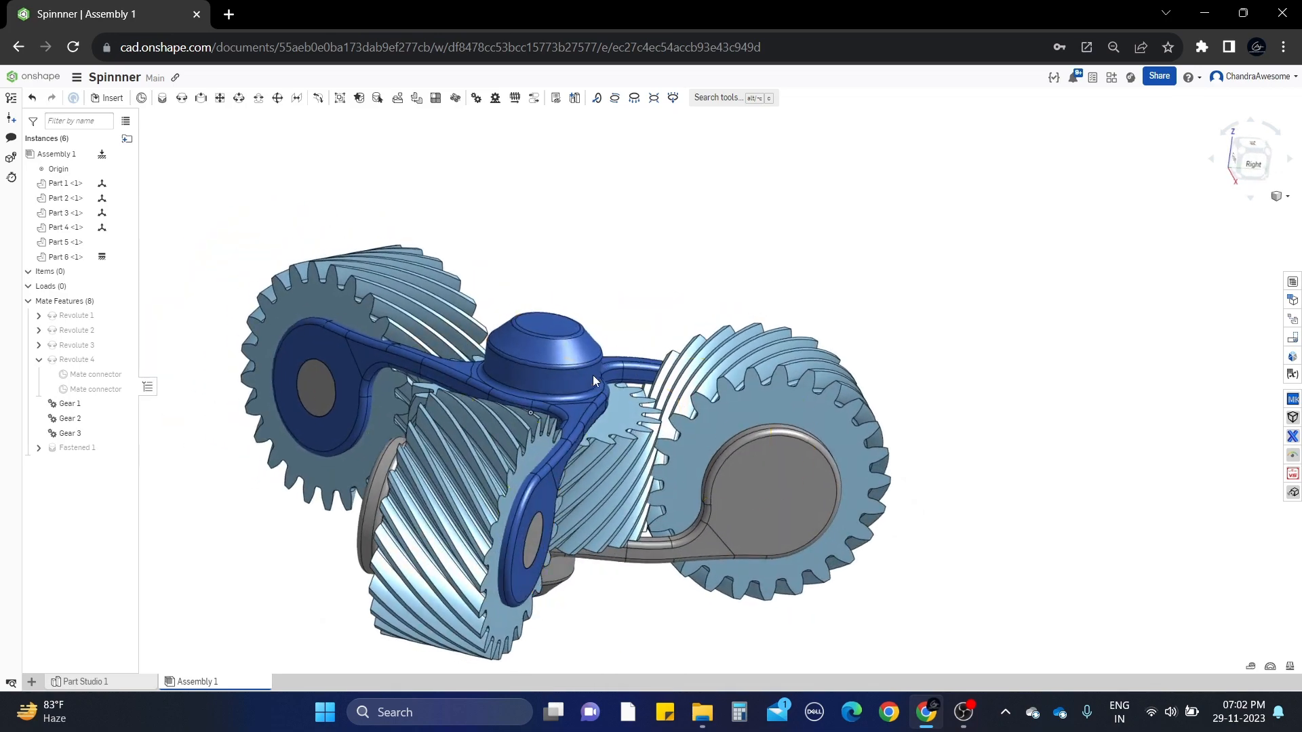
Open Part Studio 1 and hide Sketch 2
{"action": "scroll", "coordinate": [533, 430], "scroll_direction": "up", "scroll_amount": 4}
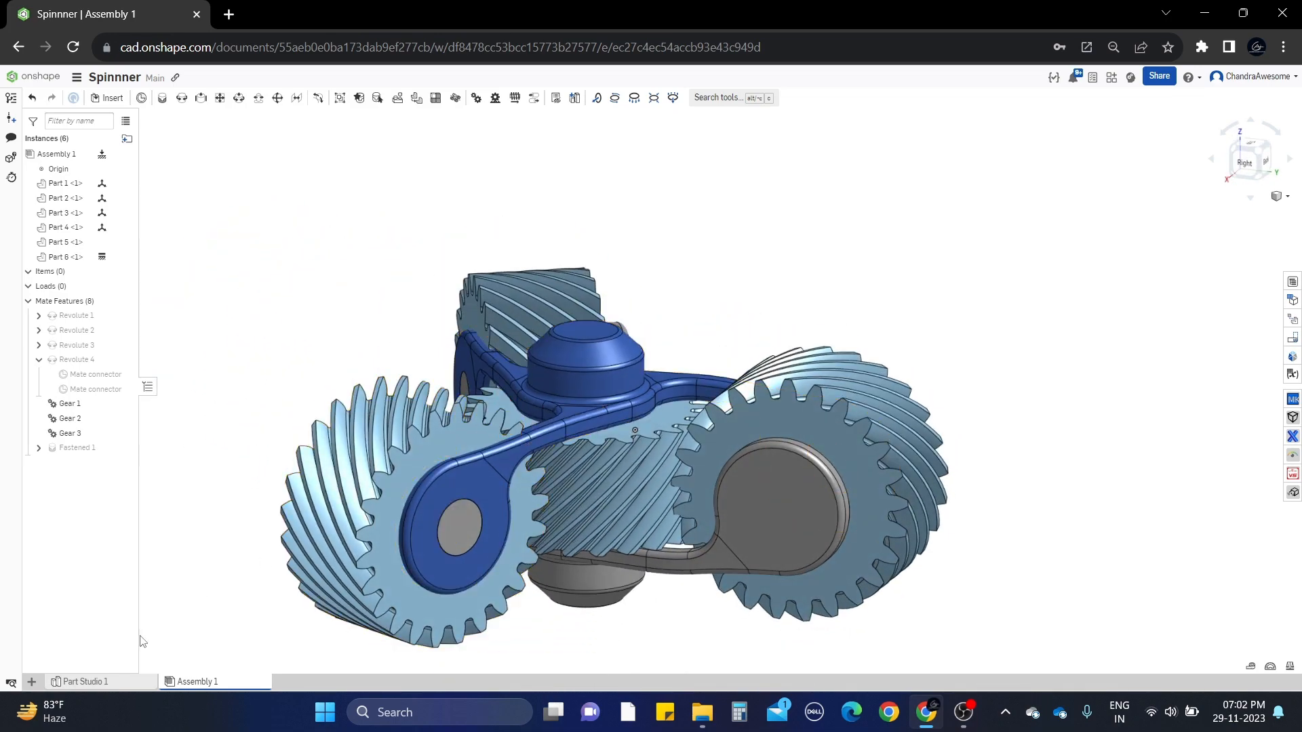
{"action": "left_click", "coordinate": [119, 681]}
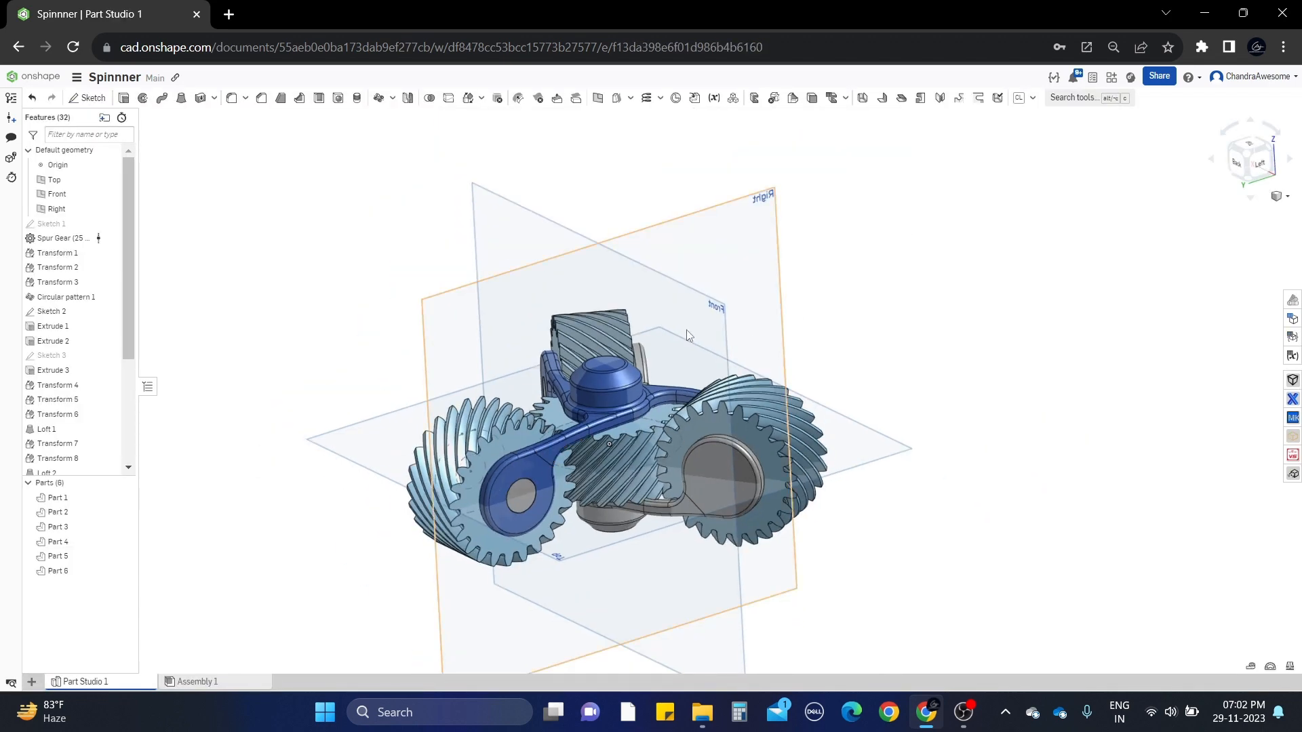
{"action": "right_click_drag", "start_coordinate": [397, 448], "coordinate": [443, 479]}
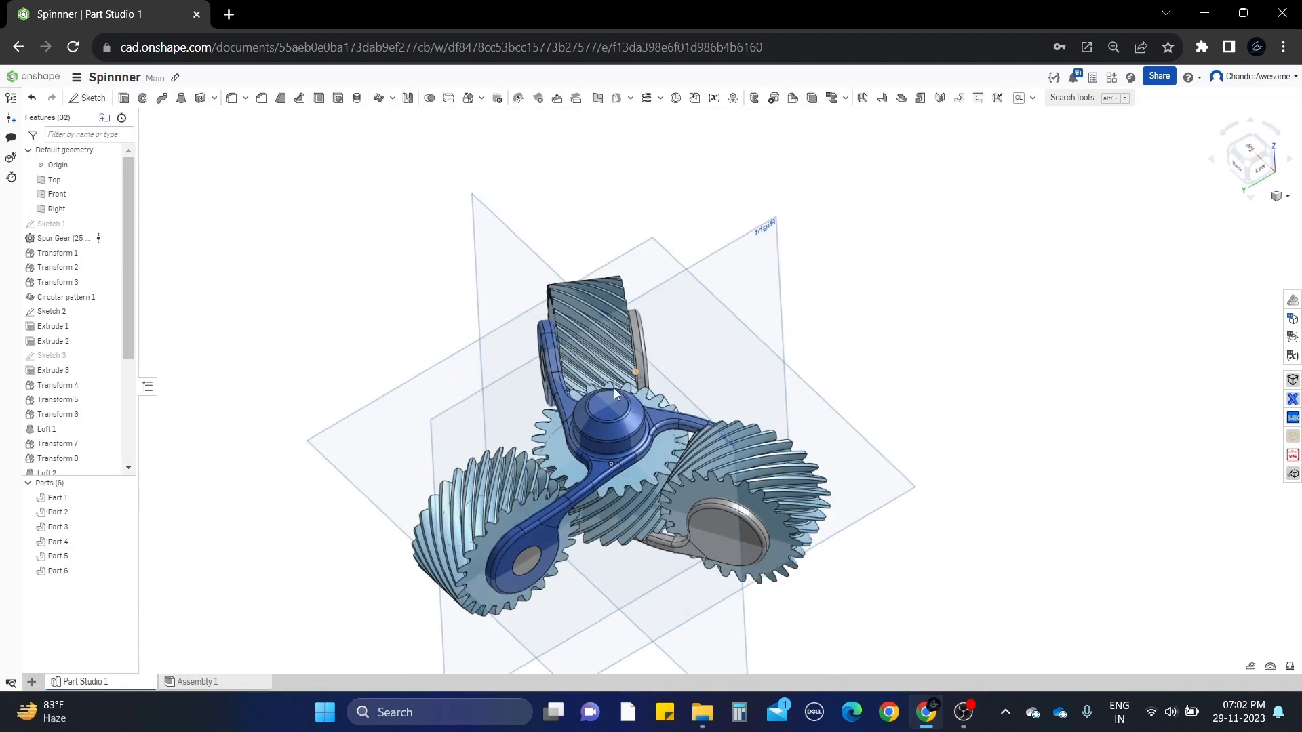
{"action": "right_click", "coordinate": [466, 515]}
{"action": "left_click", "coordinate": [529, 385]}
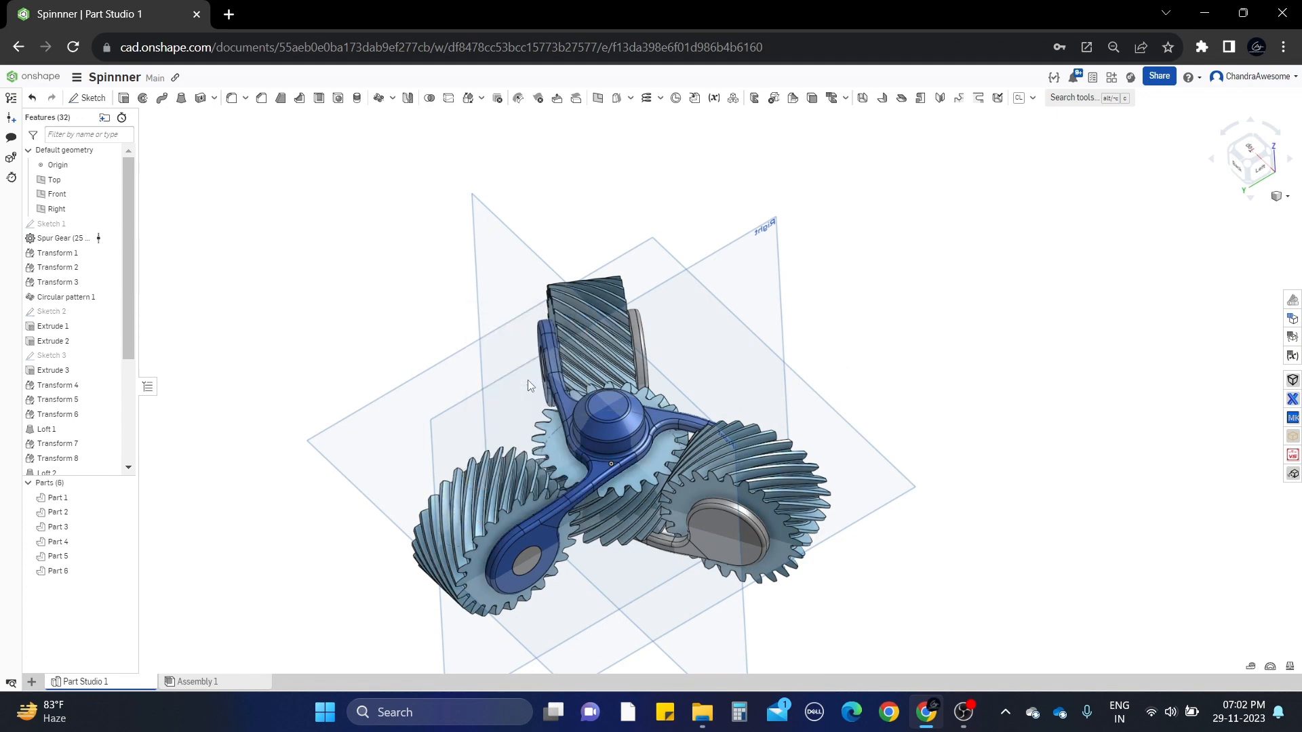
Set the appearance of all four helical gears to golden yellow #FAB601
{"action": "mouse_move", "coordinate": [550, 433]}
{"action": "right_mouse_down"}
{"action": "mouse_move", "coordinate": [587, 437]}
{"action": "mouse_move", "coordinate": [583, 427]}
{"action": "right_mouse_up"}
{"action": "middle_click_drag", "start_coordinate": [583, 427], "coordinate": [587, 351]}
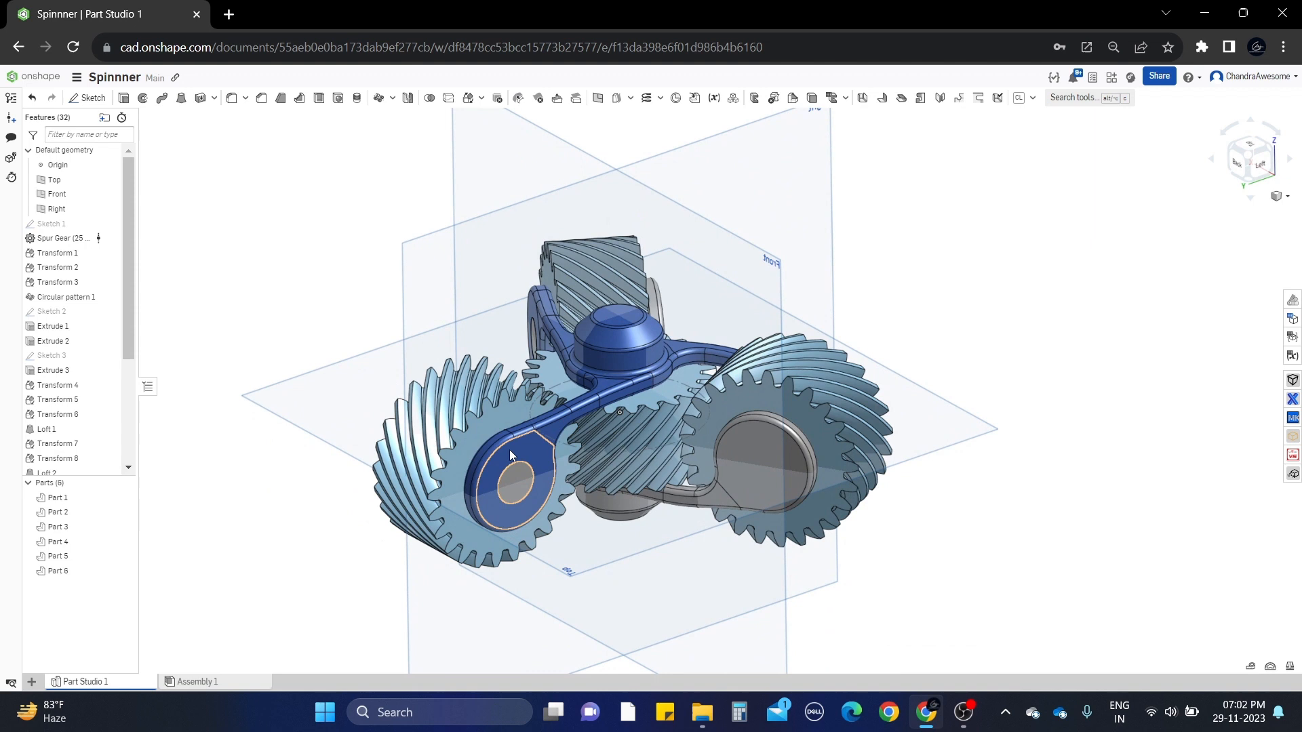
{"action": "right_click", "coordinate": [472, 444]}
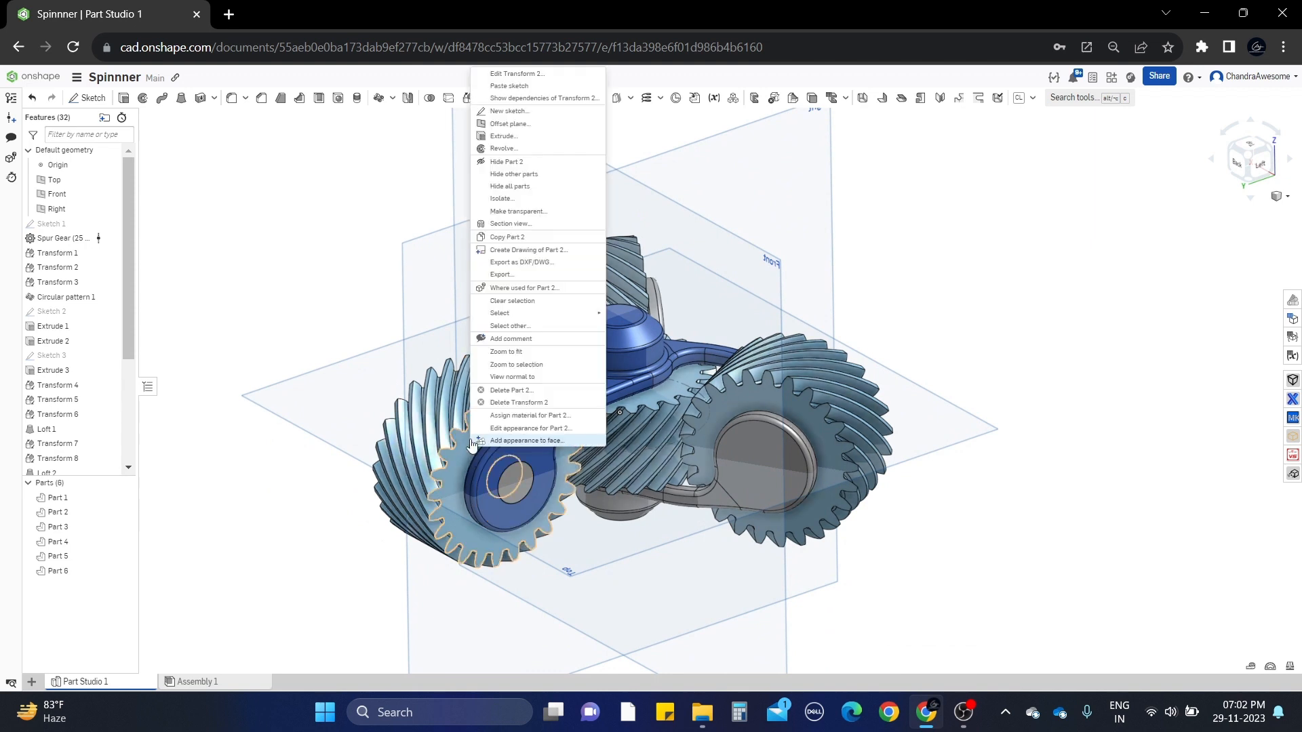
{"action": "left_click", "coordinate": [549, 432]}
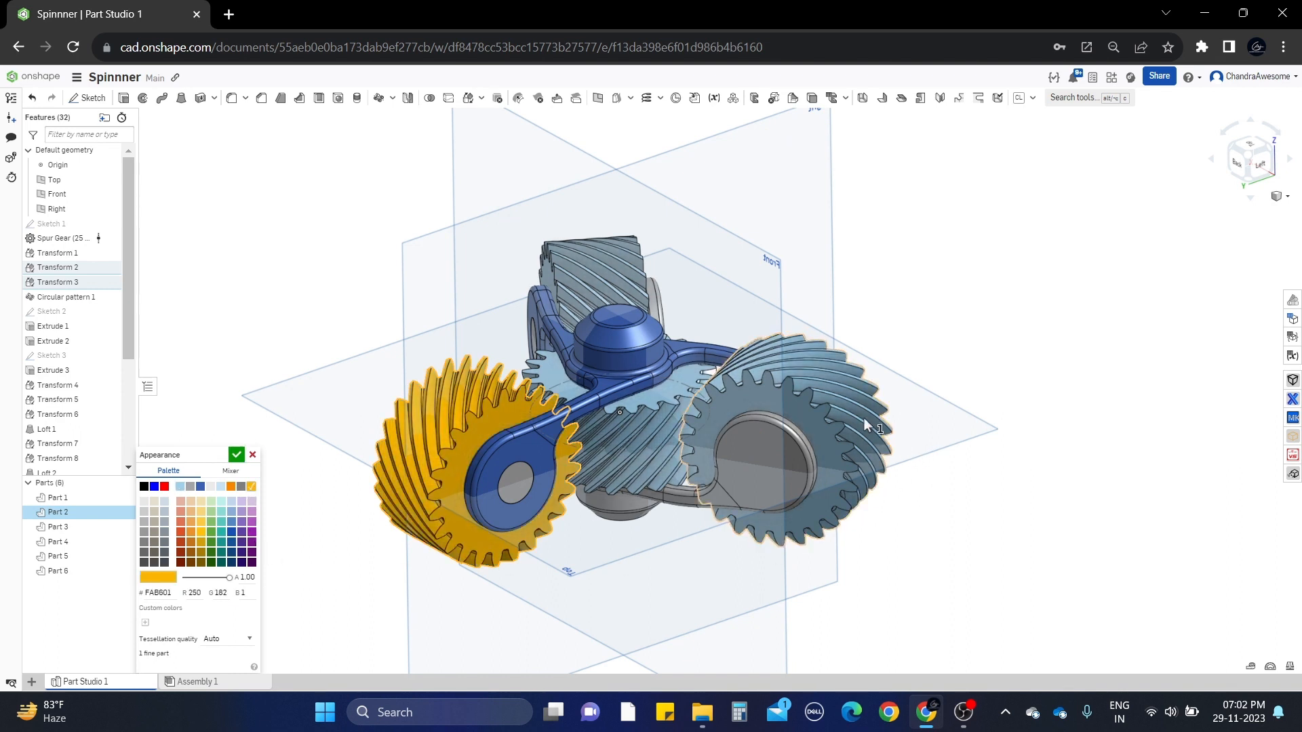
{"action": "left_click", "coordinate": [890, 437]}
{"action": "left_click", "coordinate": [596, 257]}
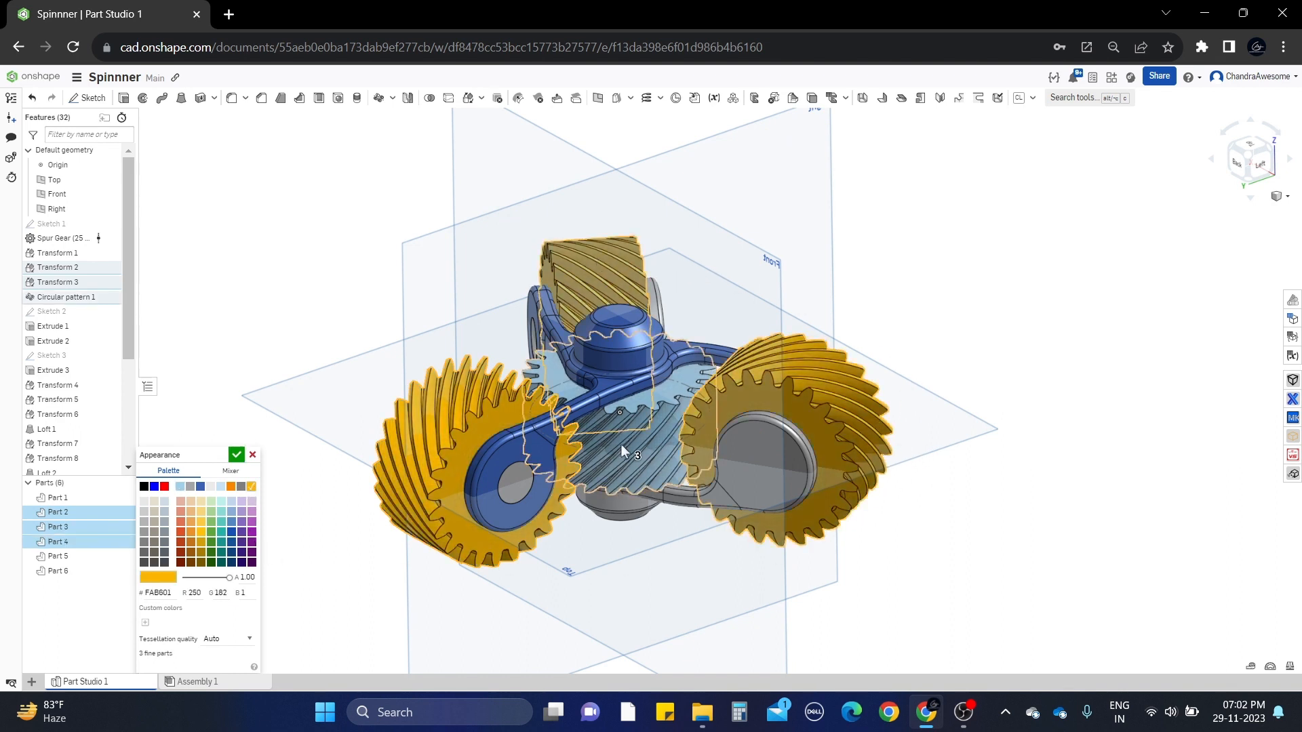
{"action": "left_click", "coordinate": [674, 470]}
{"action": "left_click", "coordinate": [236, 455]}
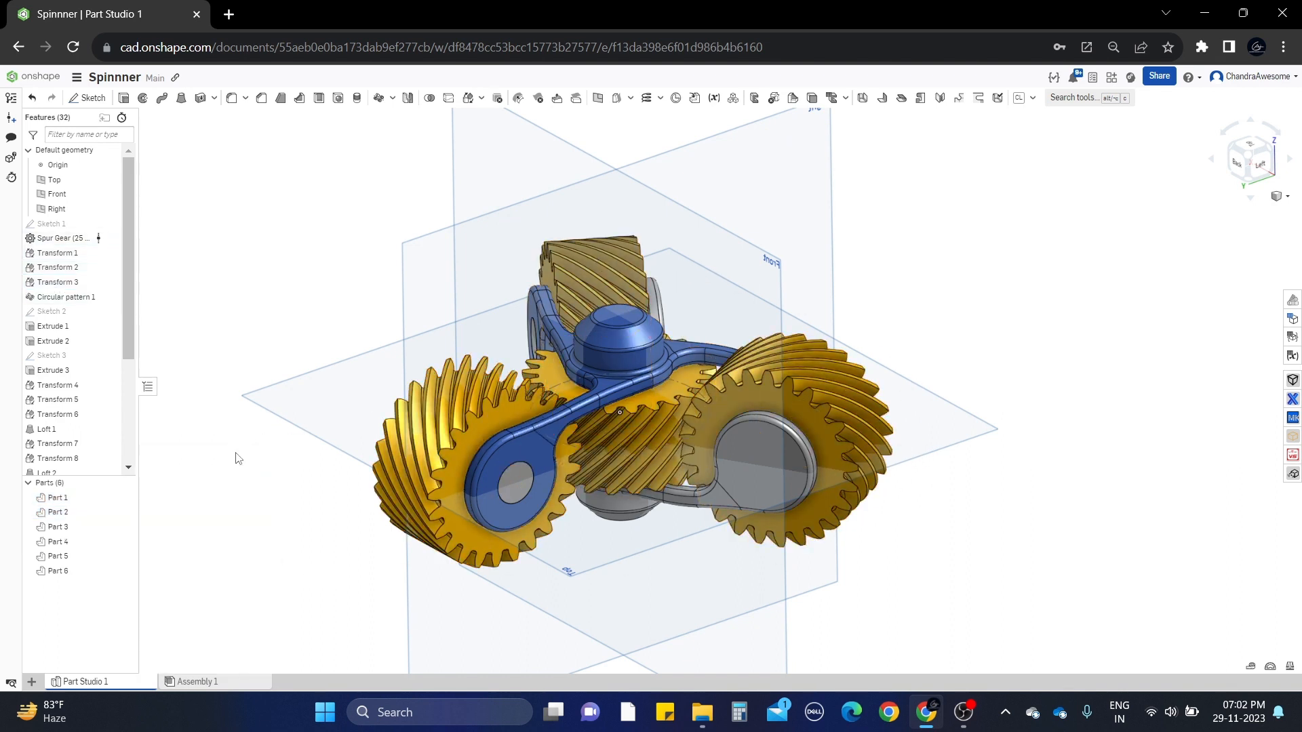
Set the appearance of the upper and lower arm frames, Part 5 and Part 6, to light grey #EAEAEA
{"action": "right_click", "coordinate": [634, 366]}
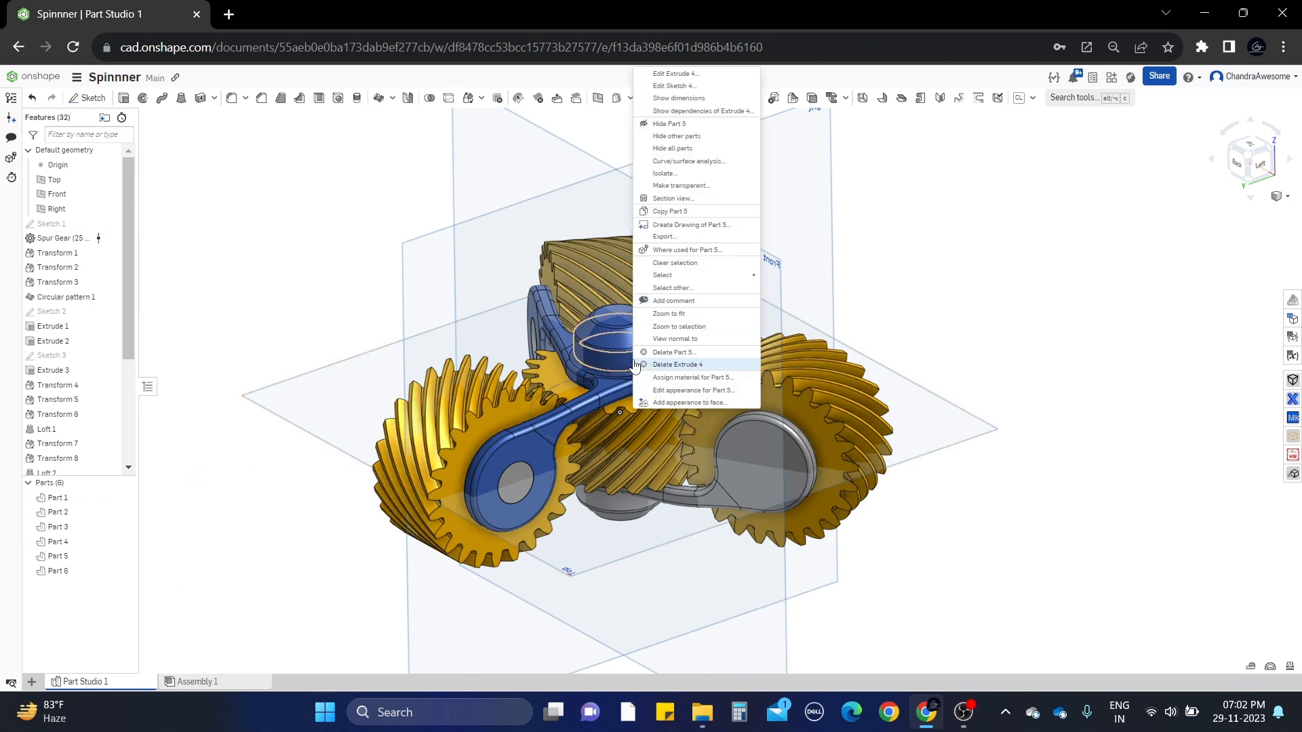
{"action": "left_click", "coordinate": [710, 397]}
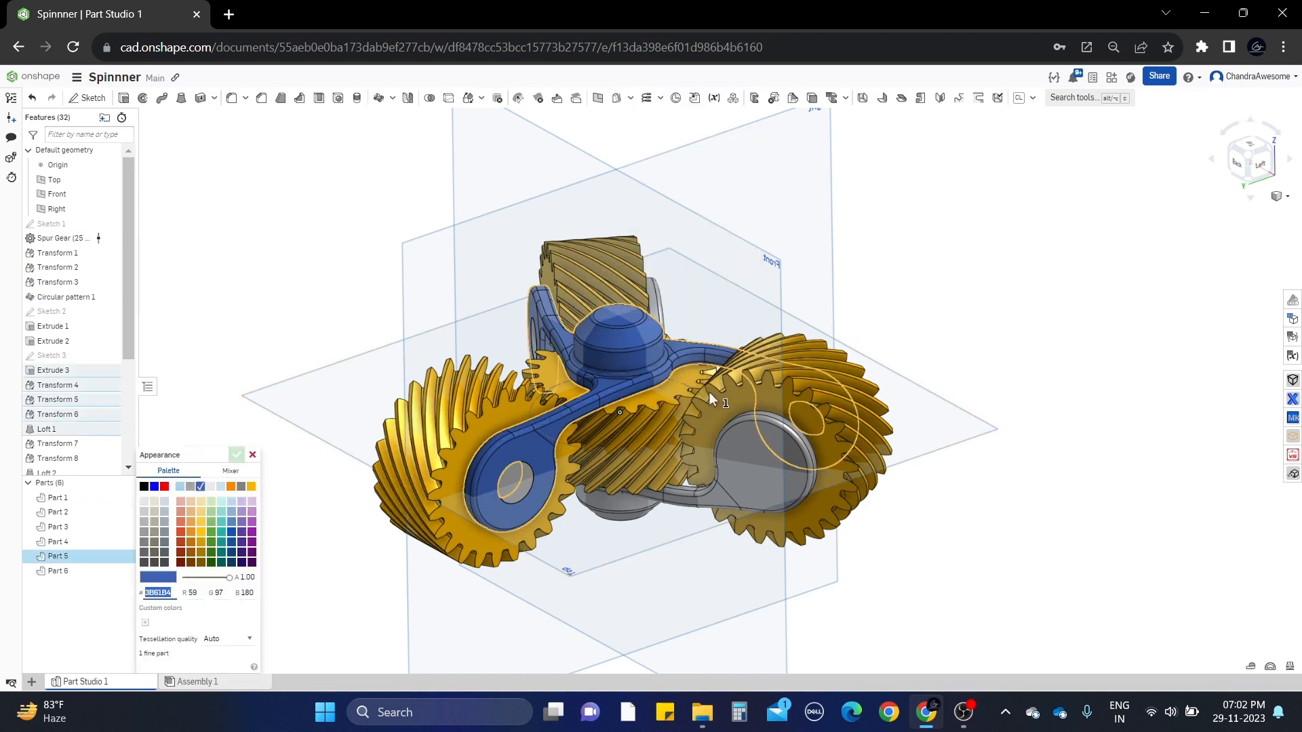
{"action": "left_click", "coordinate": [231, 487]}
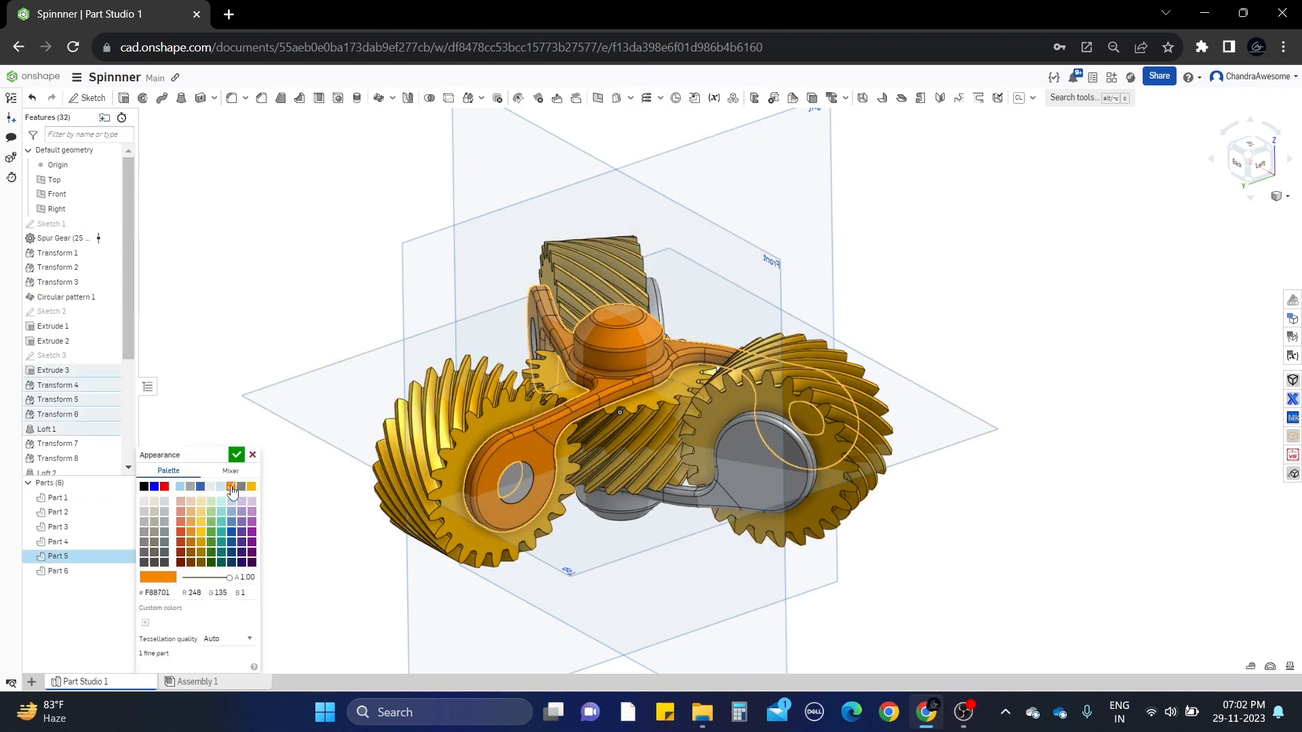
{"action": "left_click", "coordinate": [617, 502]}
{"action": "mouse_move", "coordinate": [616, 501]}
{"action": "right_mouse_down"}
{"action": "mouse_move", "coordinate": [667, 417]}
{"action": "mouse_move", "coordinate": [614, 484]}
{"action": "right_mouse_up"}
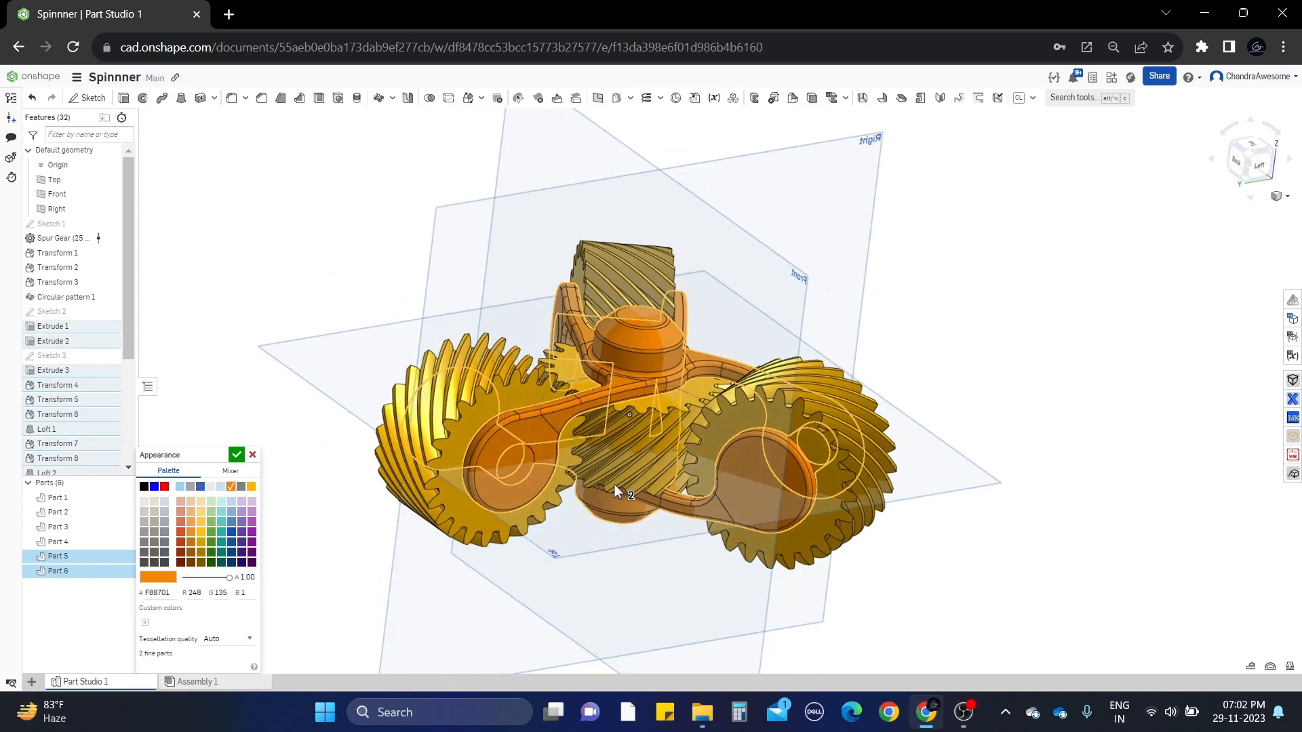
{"action": "middle_click_drag", "start_coordinate": [214, 377], "coordinate": [269, 377]}
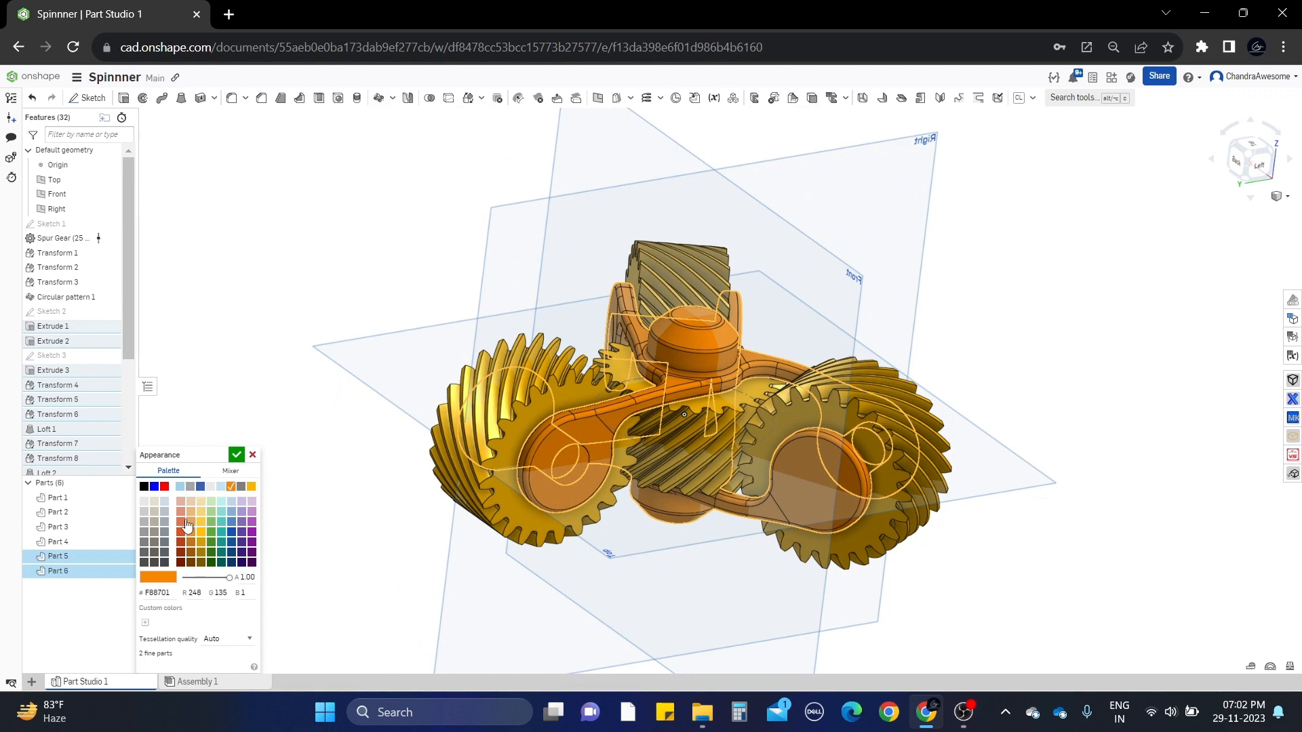
{"action": "left_click", "coordinate": [211, 487]}
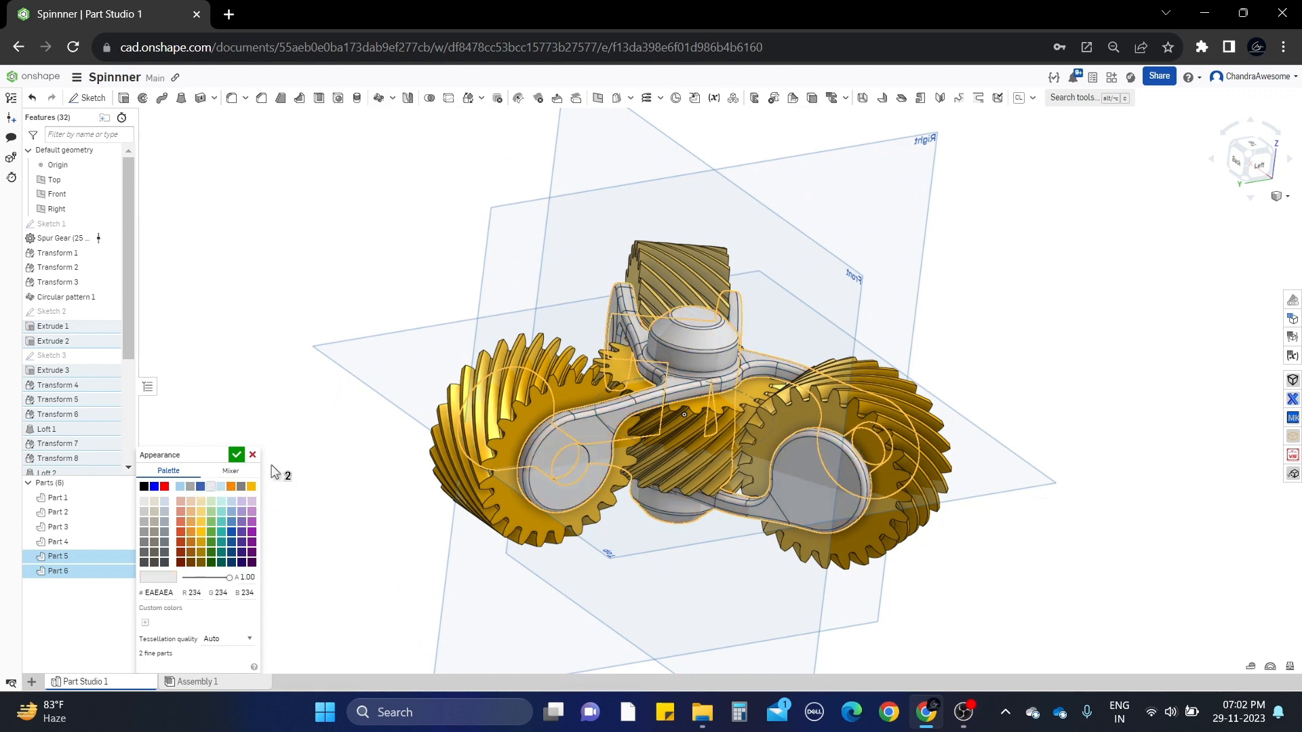
{"action": "left_click", "coordinate": [236, 455]}
Add a face appearance in yellow #FFC10E to the outer side face of the Part 2 gear
{"action": "right_click_drag", "start_coordinate": [746, 441], "coordinate": [550, 485]}
{"action": "right_click", "coordinate": [436, 491]}
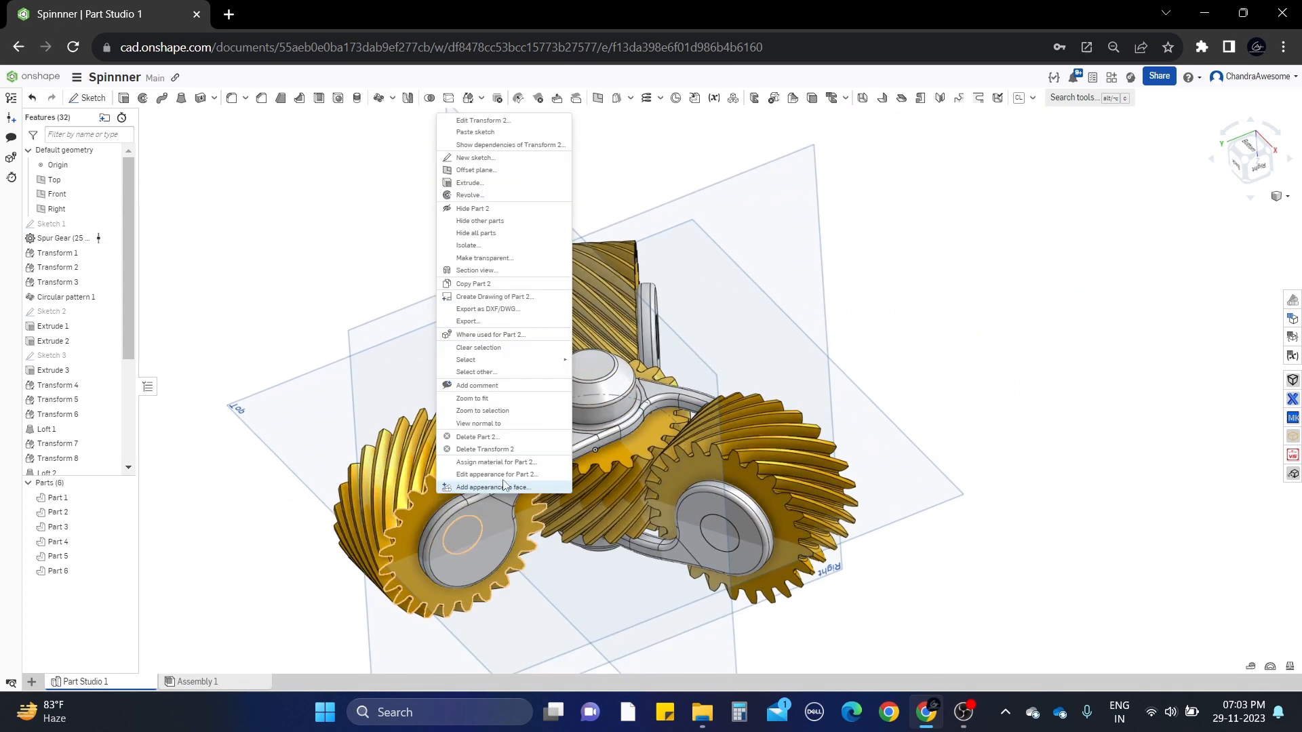
{"action": "left_click", "coordinate": [526, 480]}
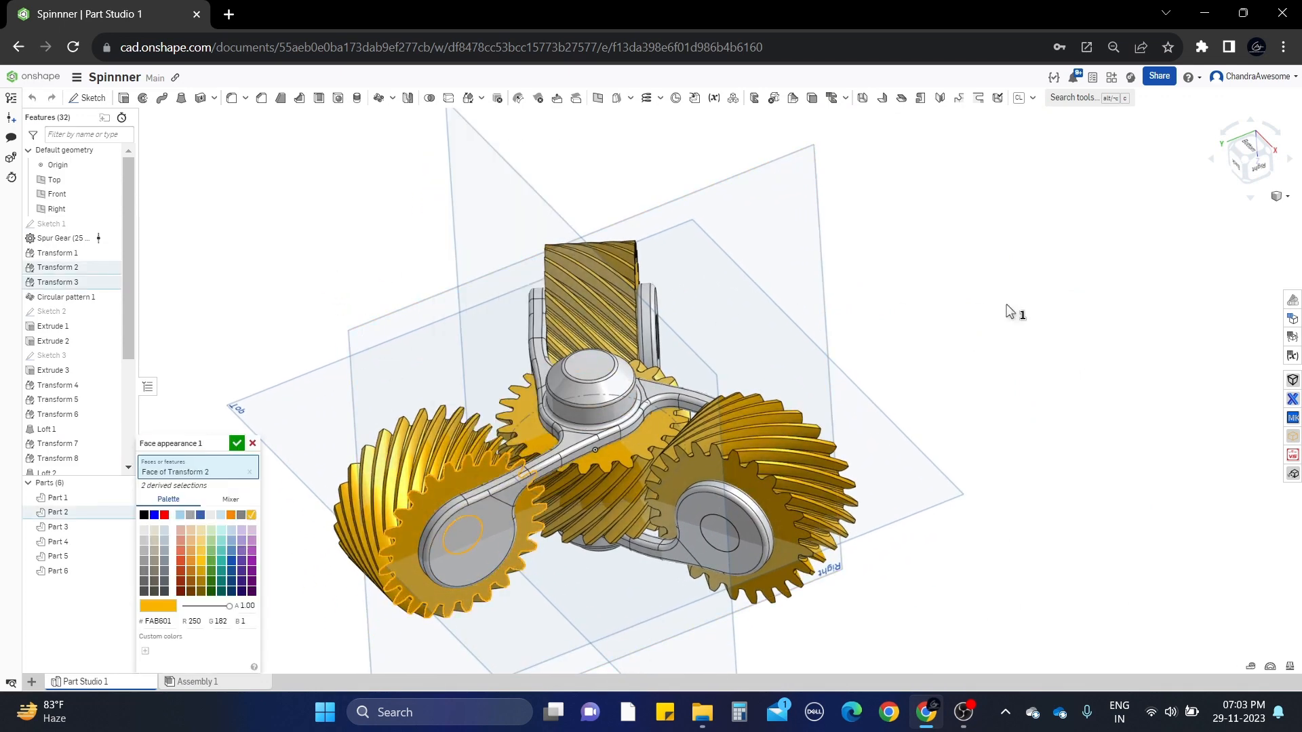
{"action": "left_click", "coordinate": [204, 556]}
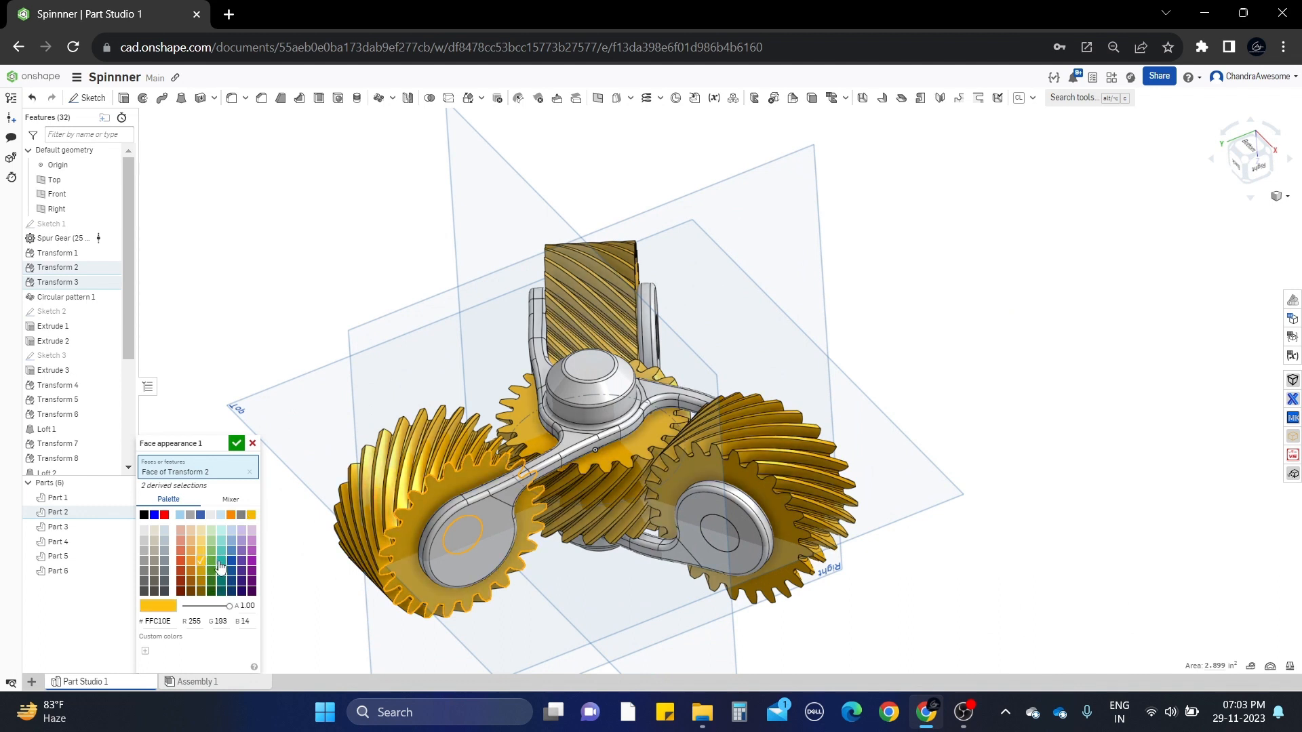
{"action": "left_click", "coordinate": [237, 445]}
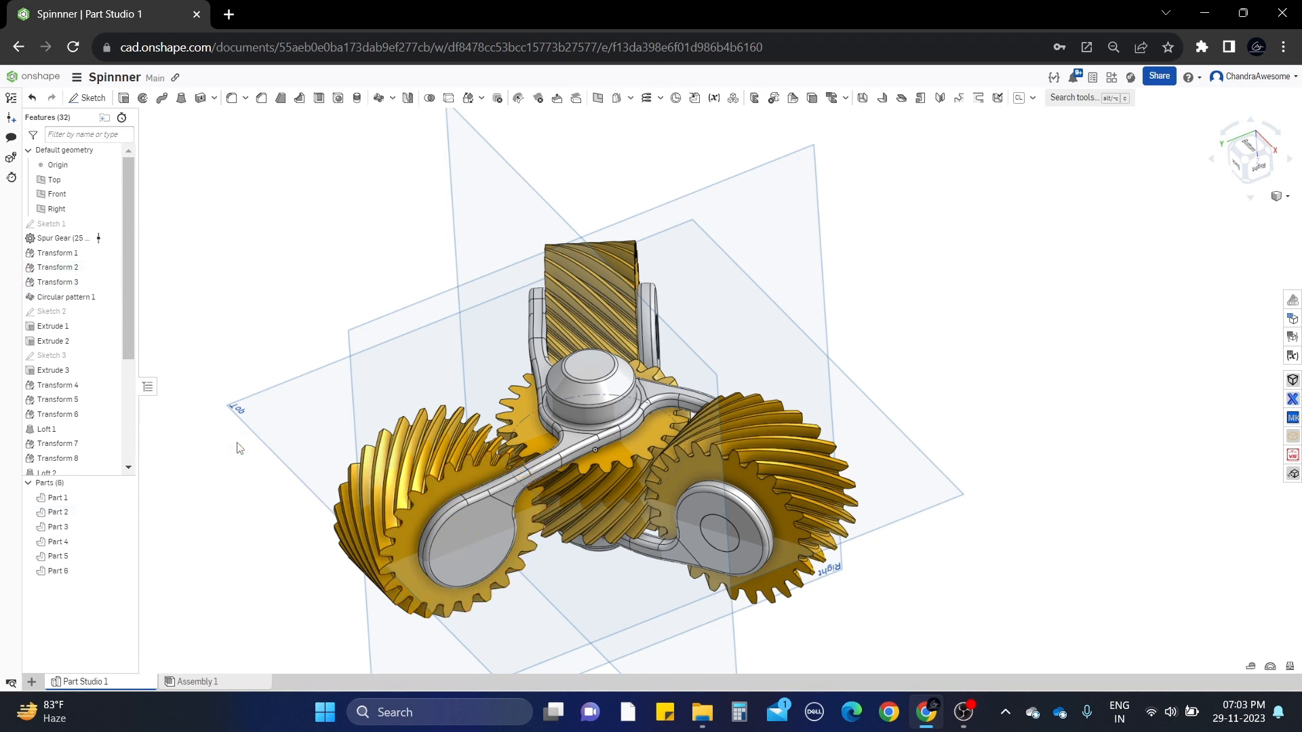
Examine the recoloured spinner from several angles in the part studio and in Assembly 1
{"action": "right_click_drag", "start_coordinate": [974, 427], "coordinate": [972, 389]}
{"action": "scroll", "coordinate": [741, 380], "scroll_direction": "down", "scroll_amount": 3}
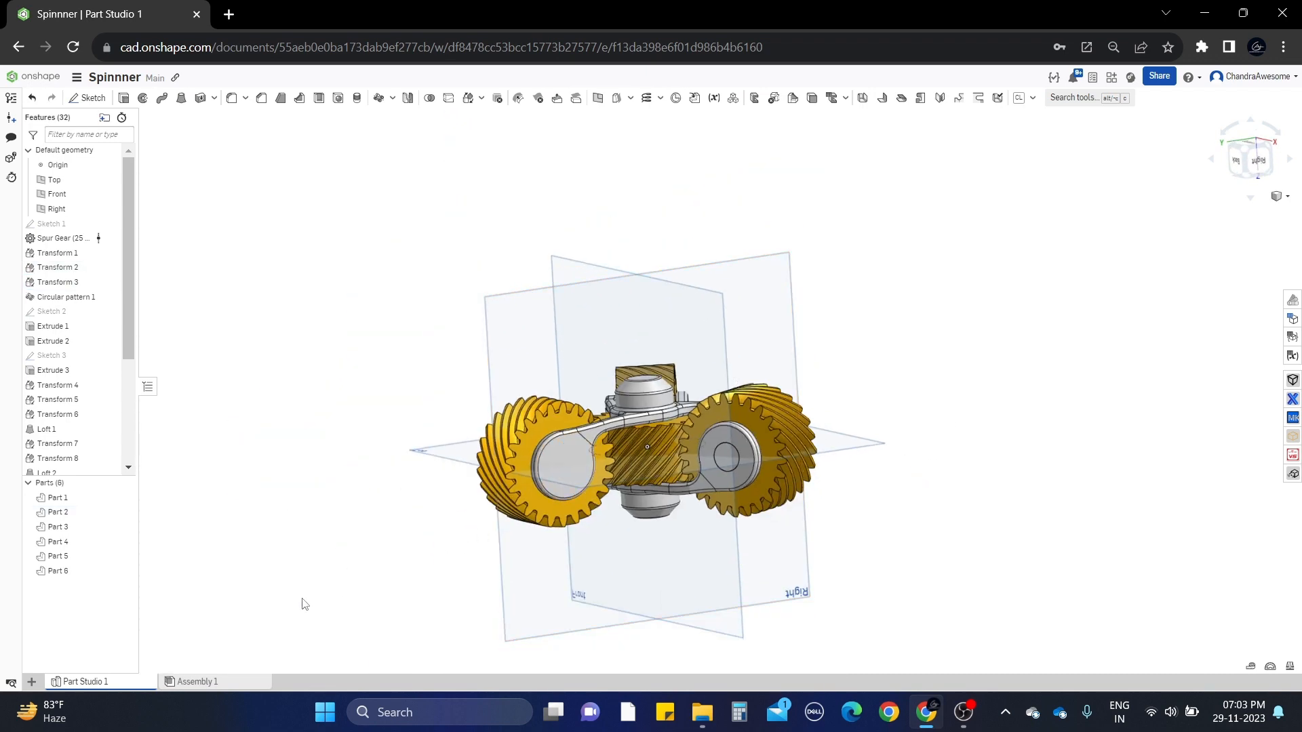
{"action": "scroll", "coordinate": [689, 412], "scroll_direction": "up", "scroll_amount": 3}
{"action": "right_click_drag", "start_coordinate": [690, 414], "coordinate": [695, 443]}
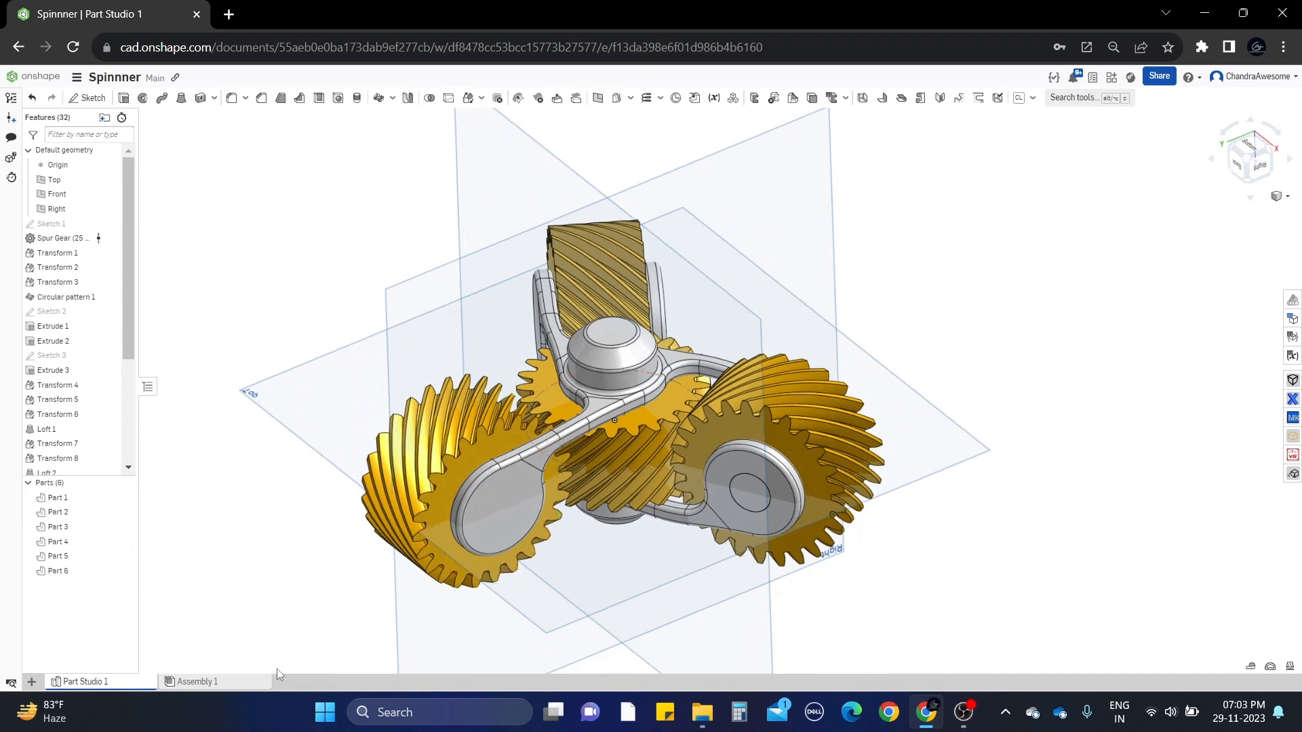
{"action": "left_click", "coordinate": [237, 681]}
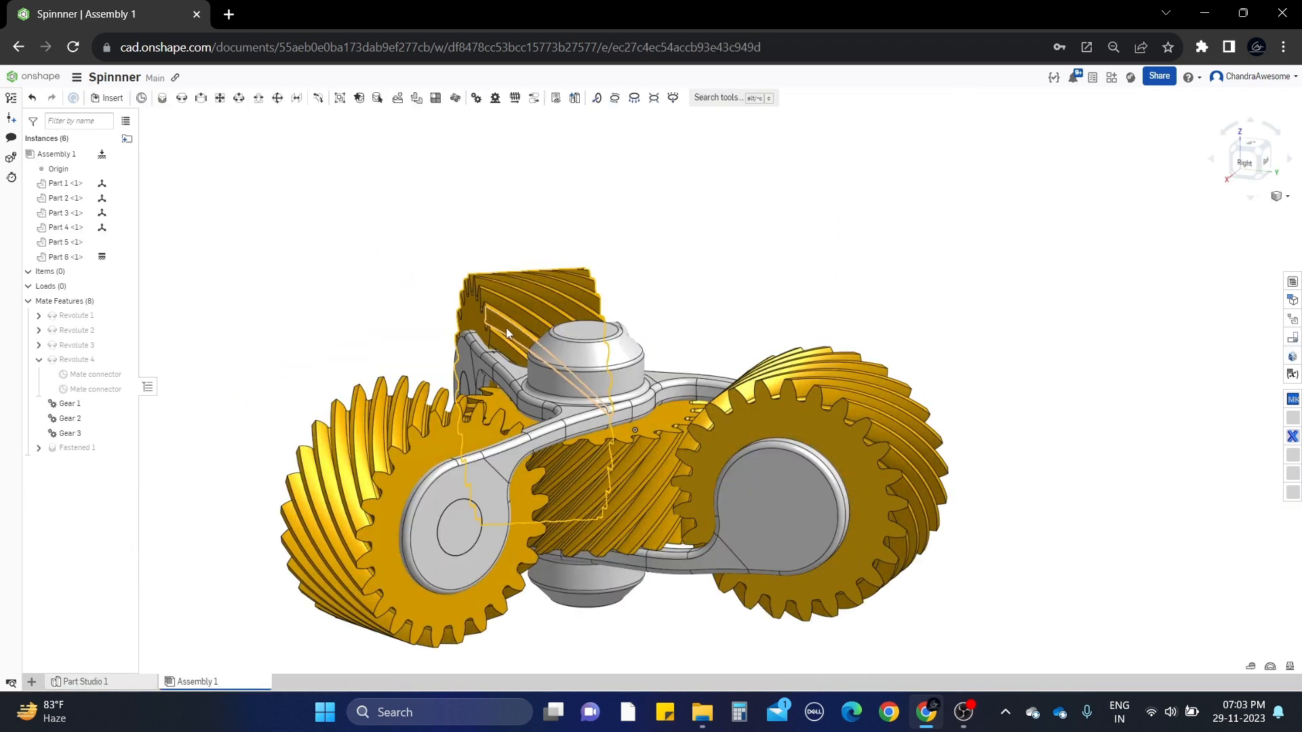
{"action": "right_click_drag", "start_coordinate": [758, 261], "coordinate": [761, 302]}
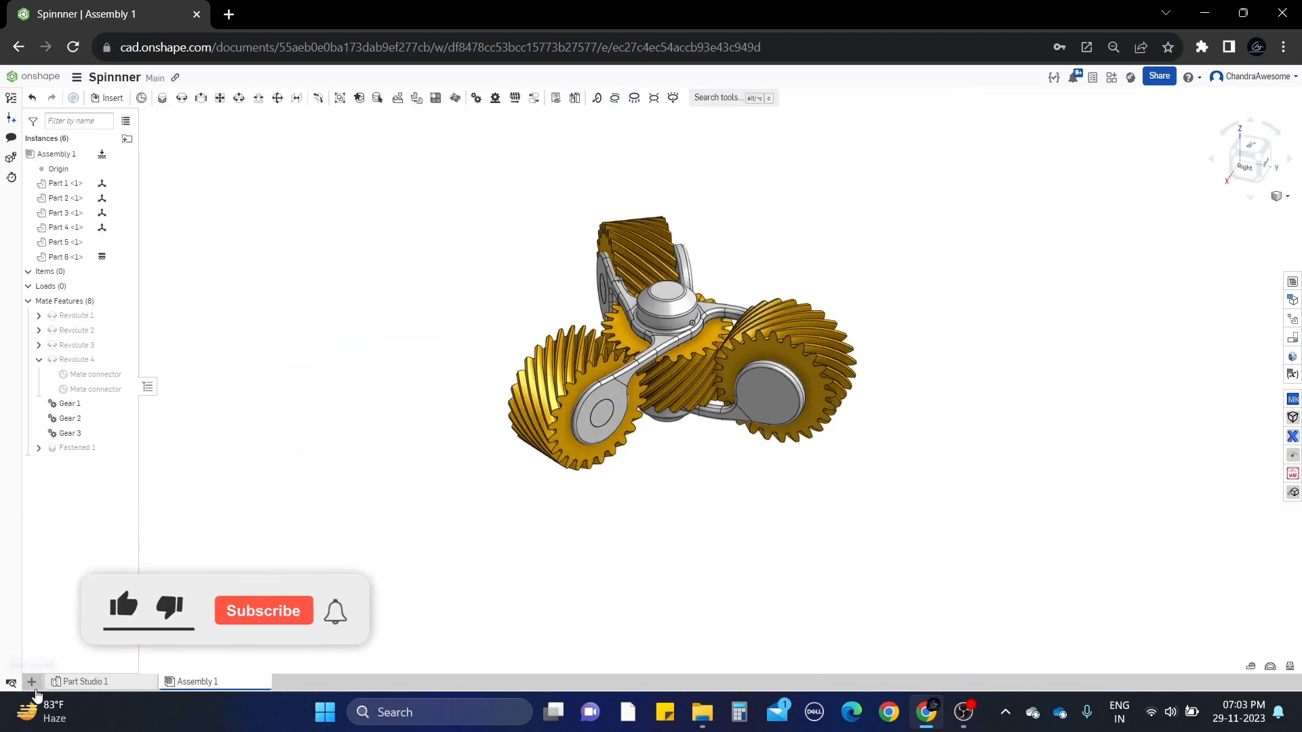
Create a Render Studio with a new scene of Assembly 1, using Auto tessellation quality
{"action": "left_click", "coordinate": [32, 682]}
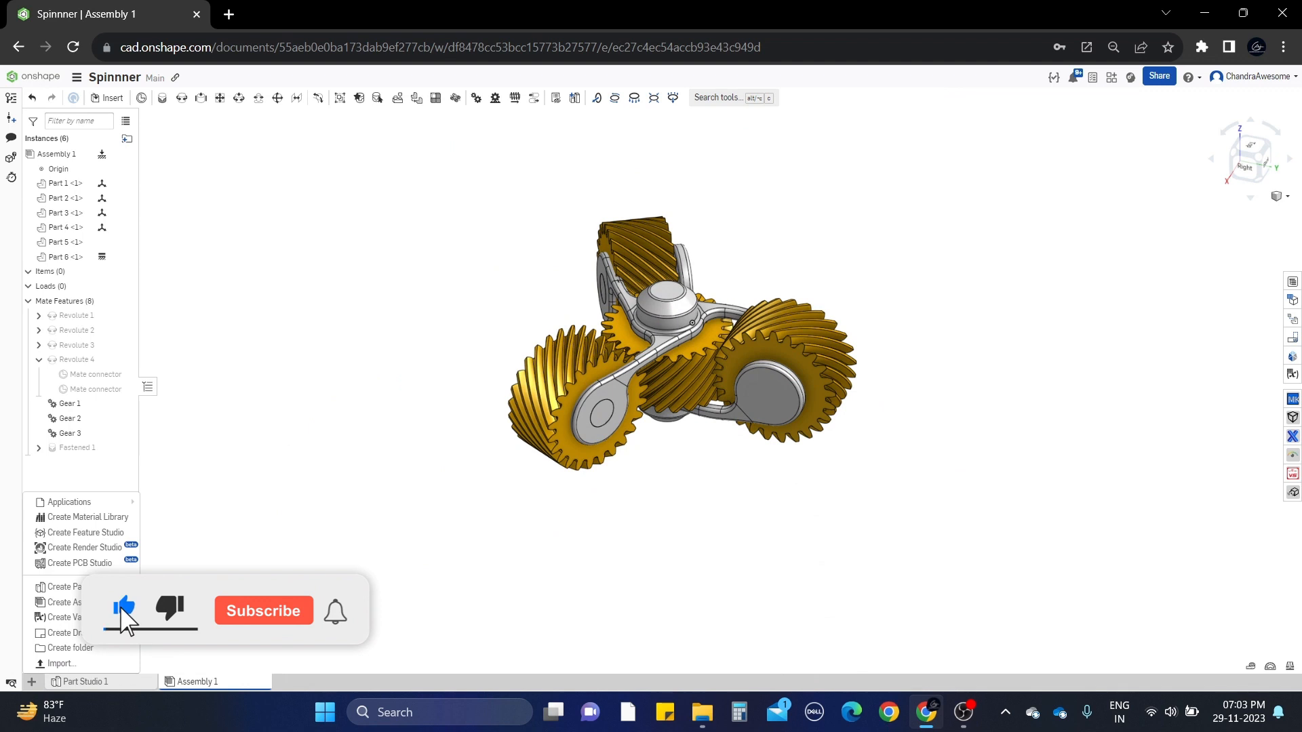
{"action": "left_click", "coordinate": [118, 547]}
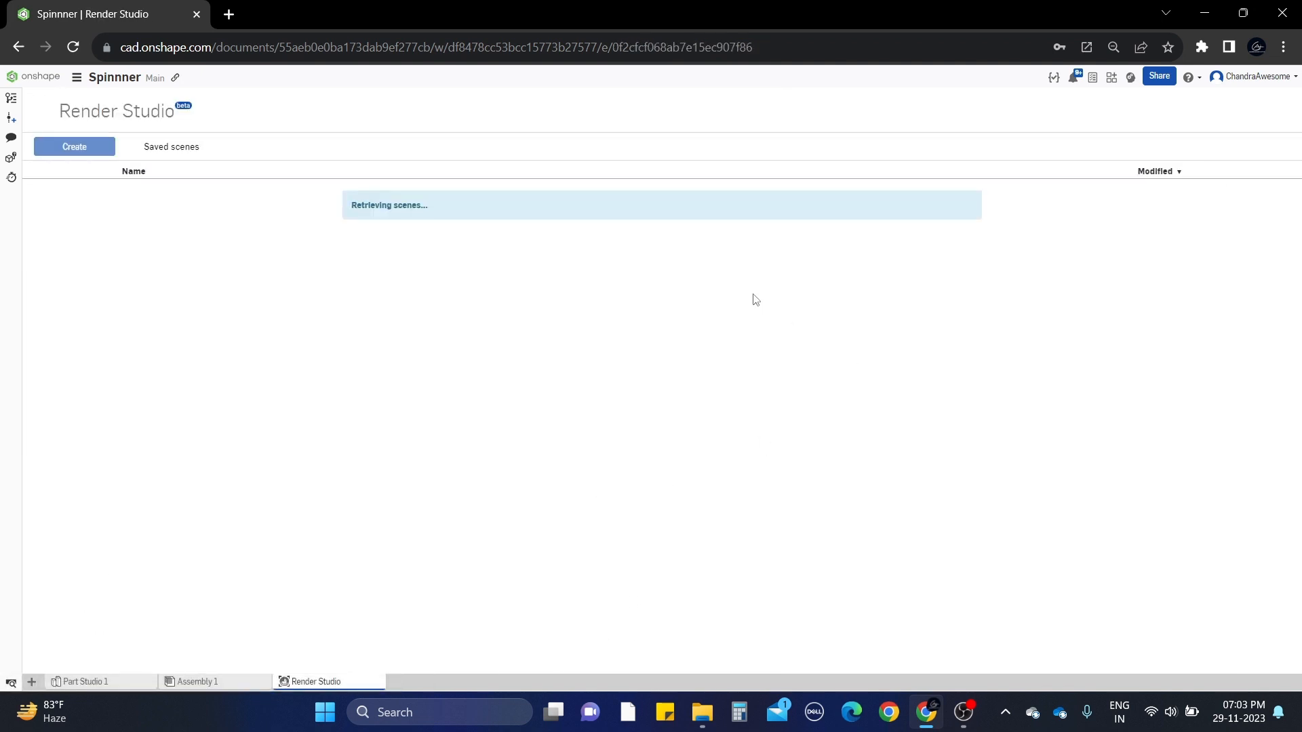
{"action": "left_click", "coordinate": [89, 147]}
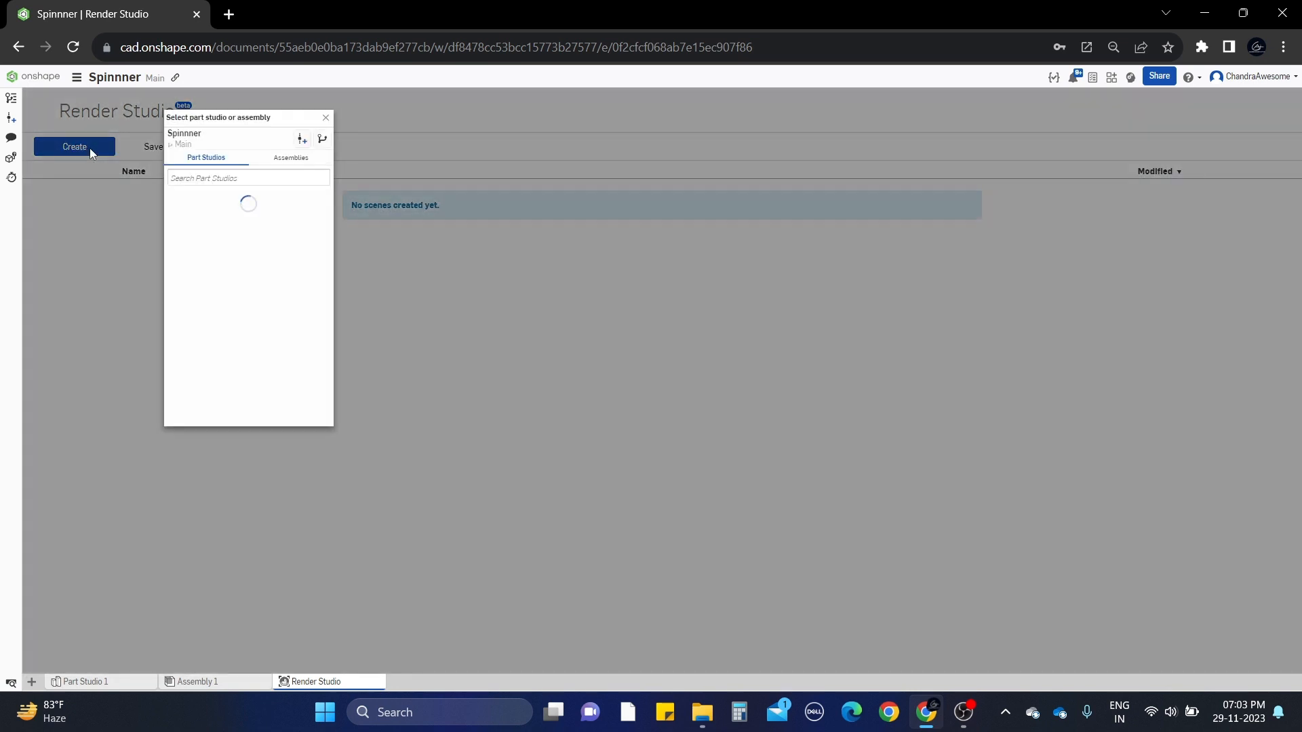
{"action": "left_click", "coordinate": [280, 161]}
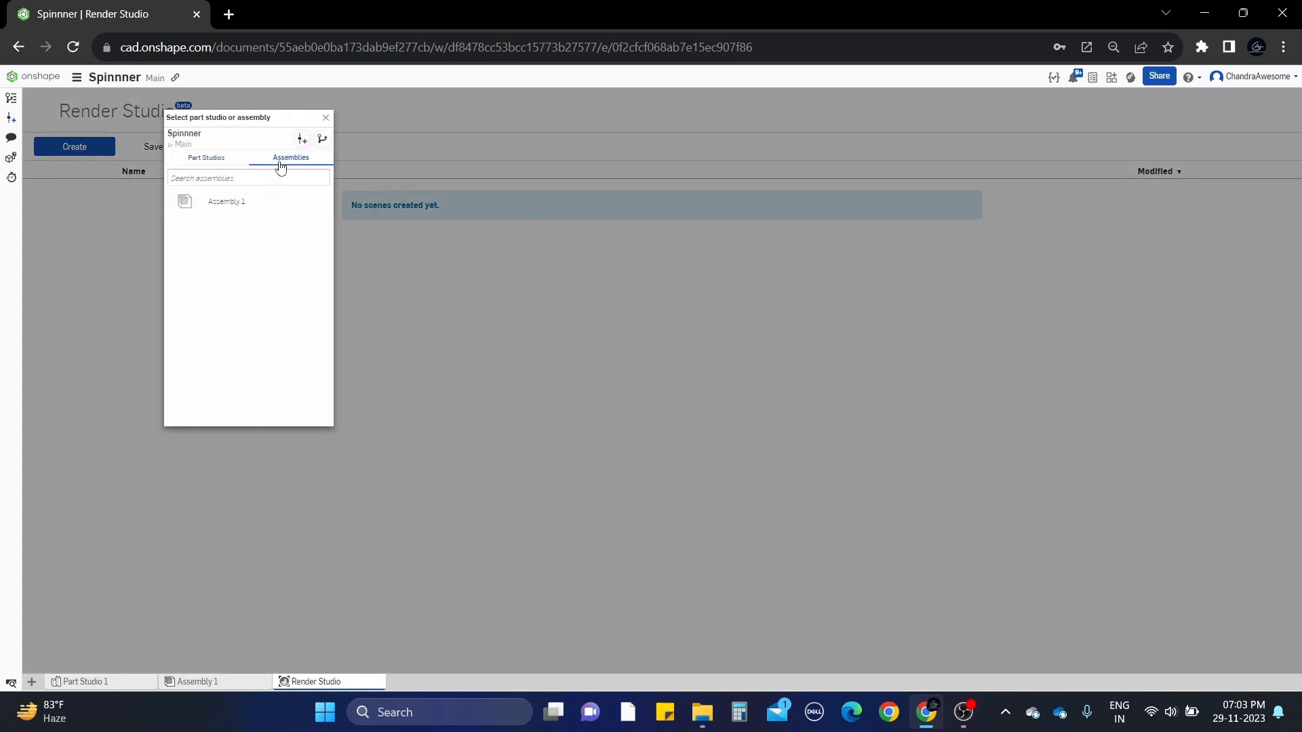
{"action": "left_click", "coordinate": [237, 206]}
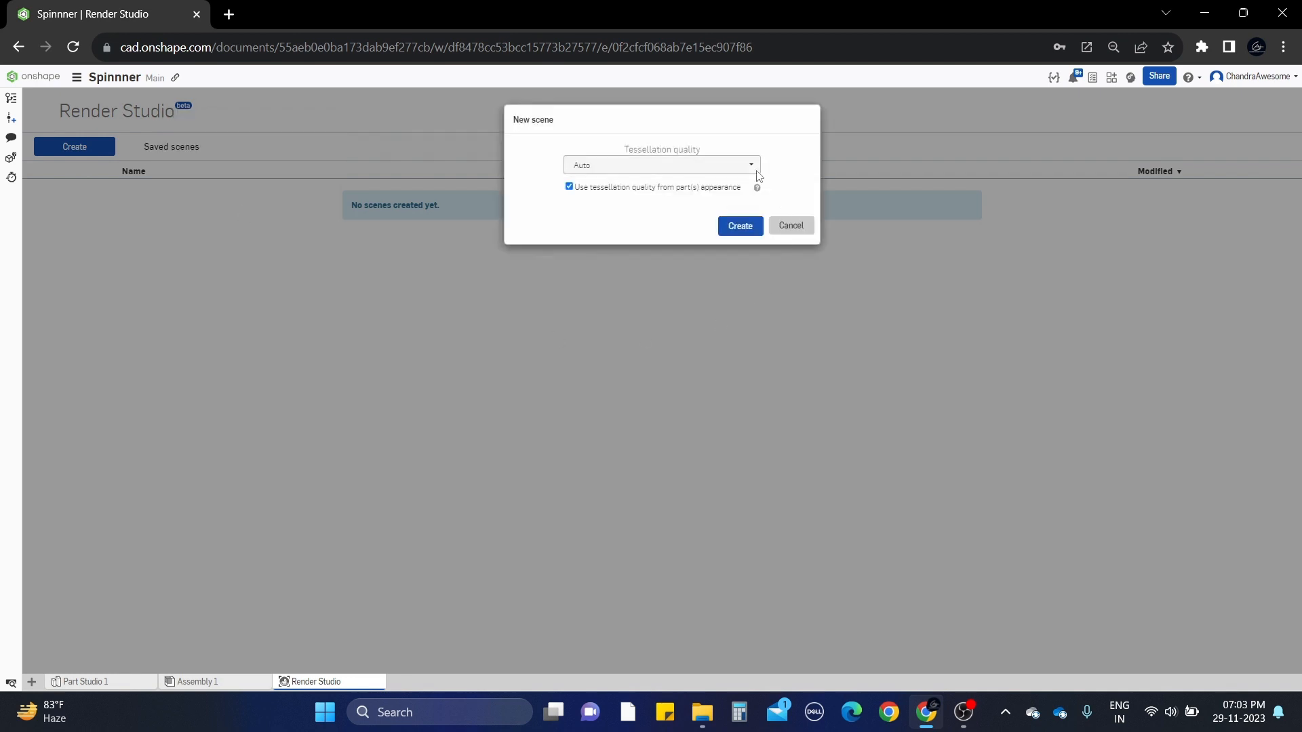
{"action": "left_click", "coordinate": [751, 165]}
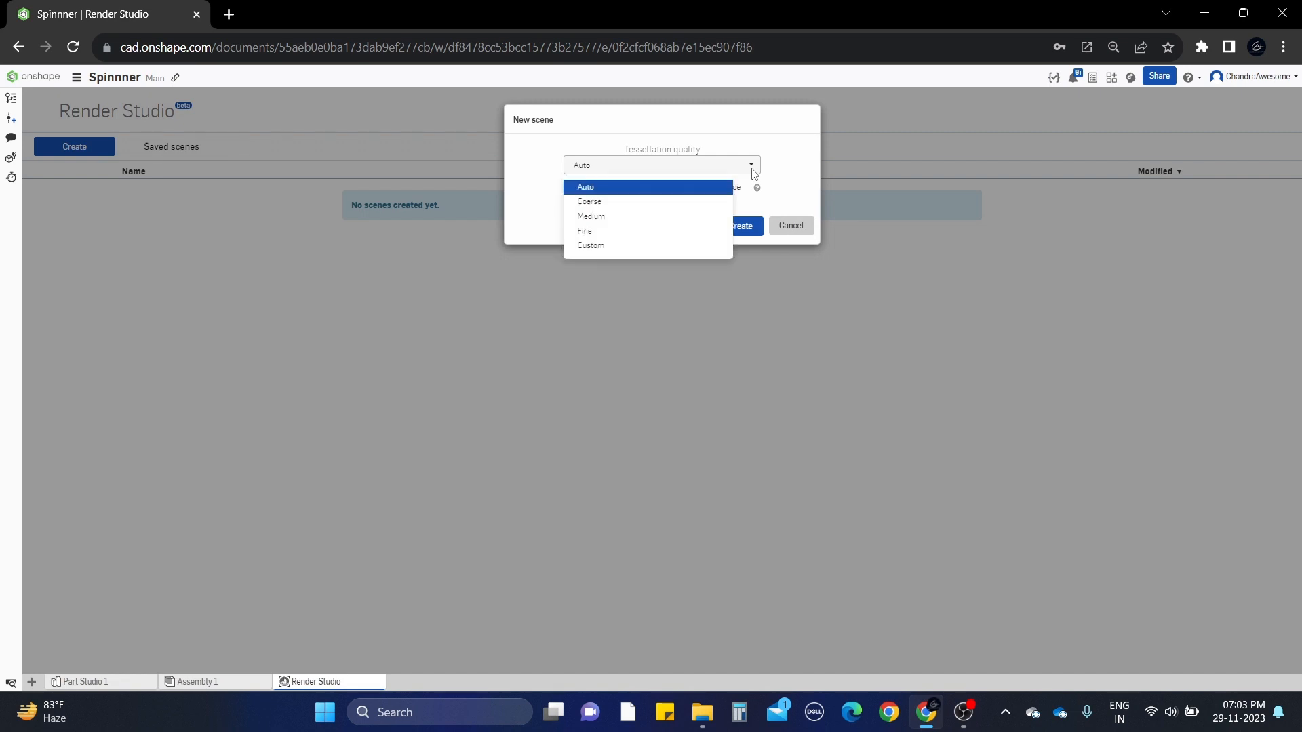
{"action": "left_click", "coordinate": [598, 179]}
{"action": "left_click", "coordinate": [739, 226]}
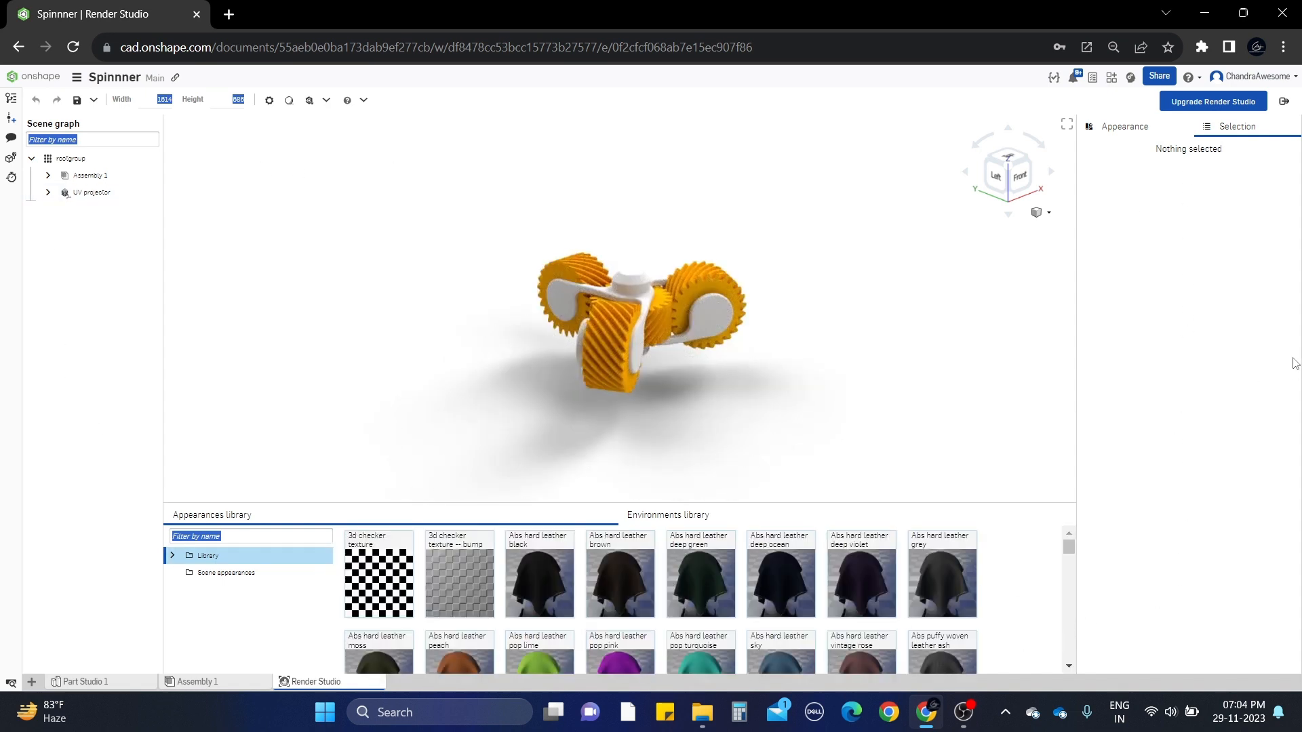
Switch from OBS back to the Render Studio in the browser and view the rendered spinner closer and from above
{"action": "scroll", "coordinate": [646, 266], "scroll_direction": "up", "scroll_amount": 3}
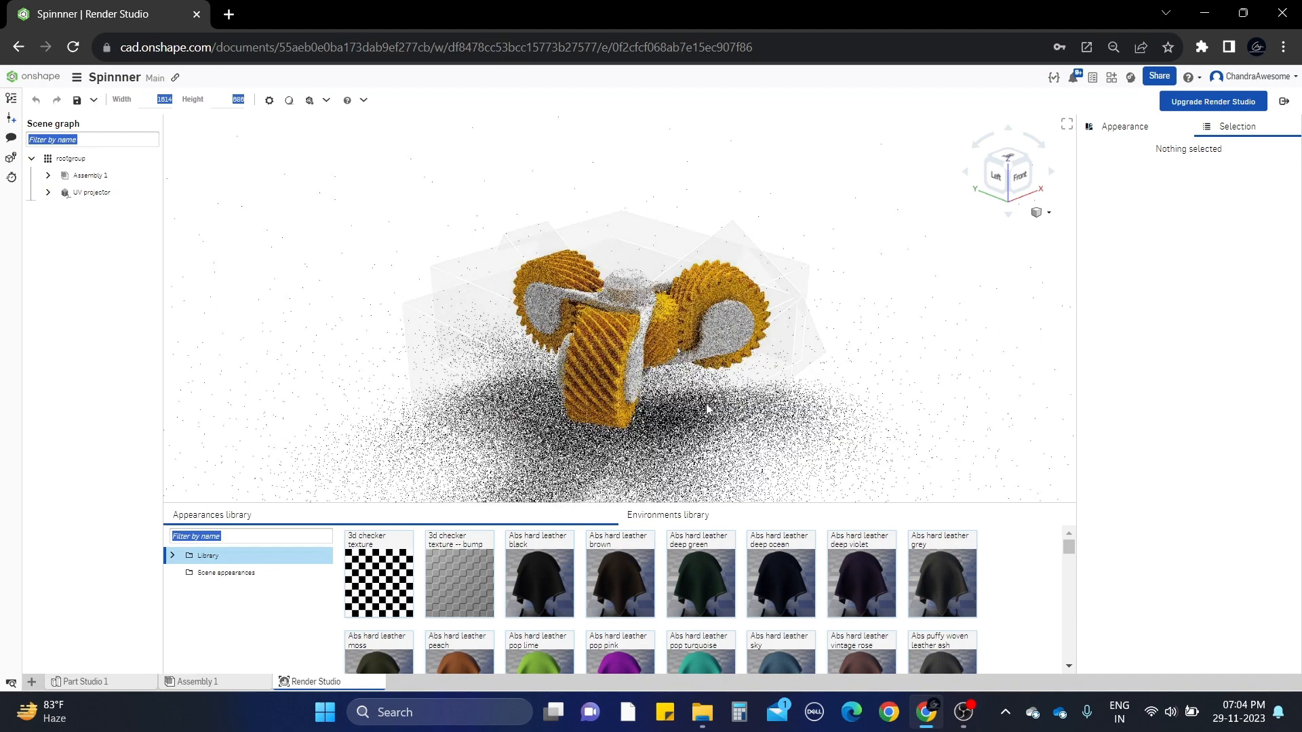
{"action": "right_click_drag", "start_coordinate": [681, 416], "coordinate": [650, 390]}
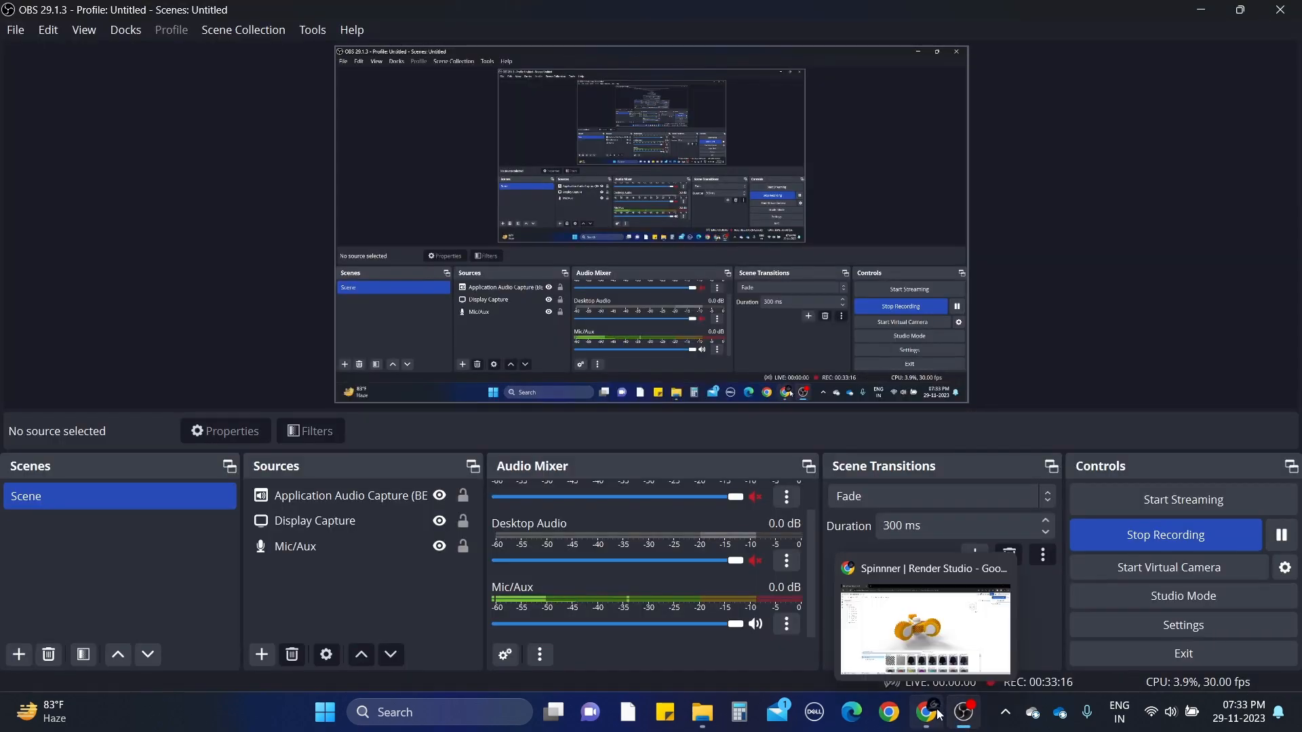
{"action": "left_click", "coordinate": [938, 713]}
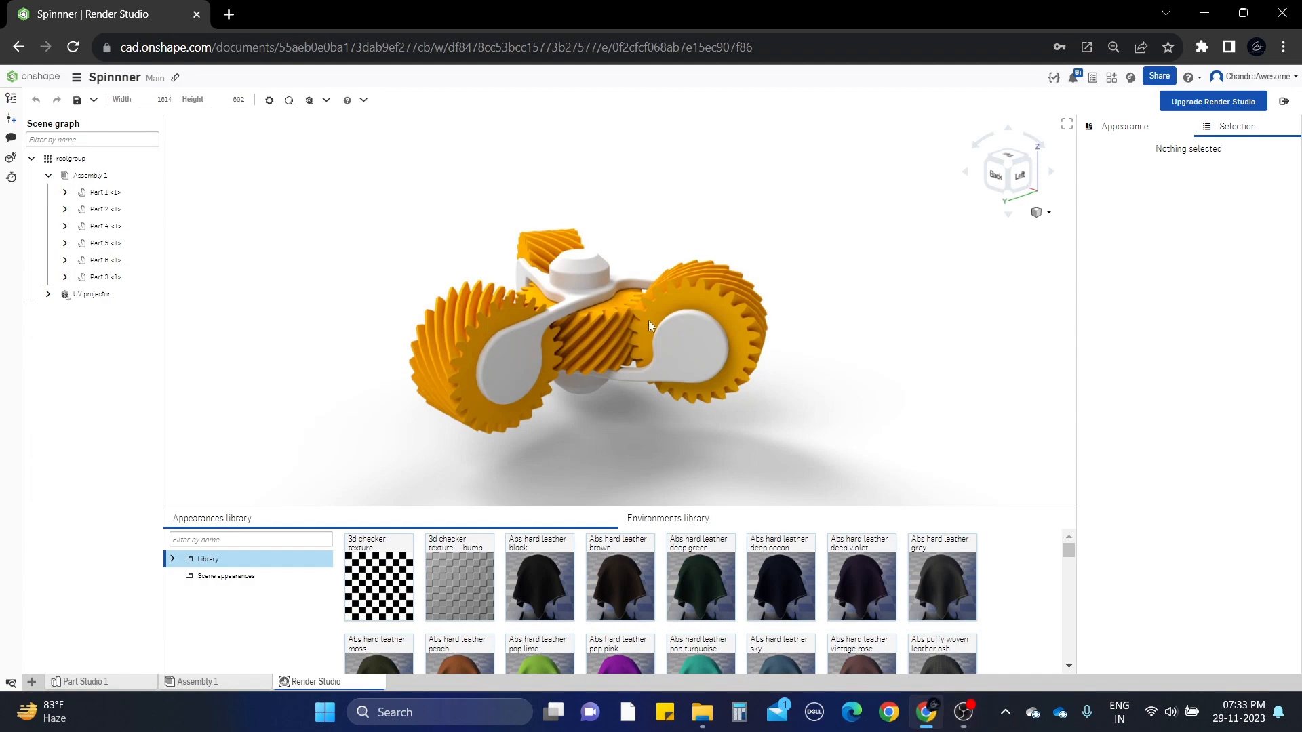
{"action": "right_click_drag", "start_coordinate": [627, 221], "coordinate": [378, 244]}
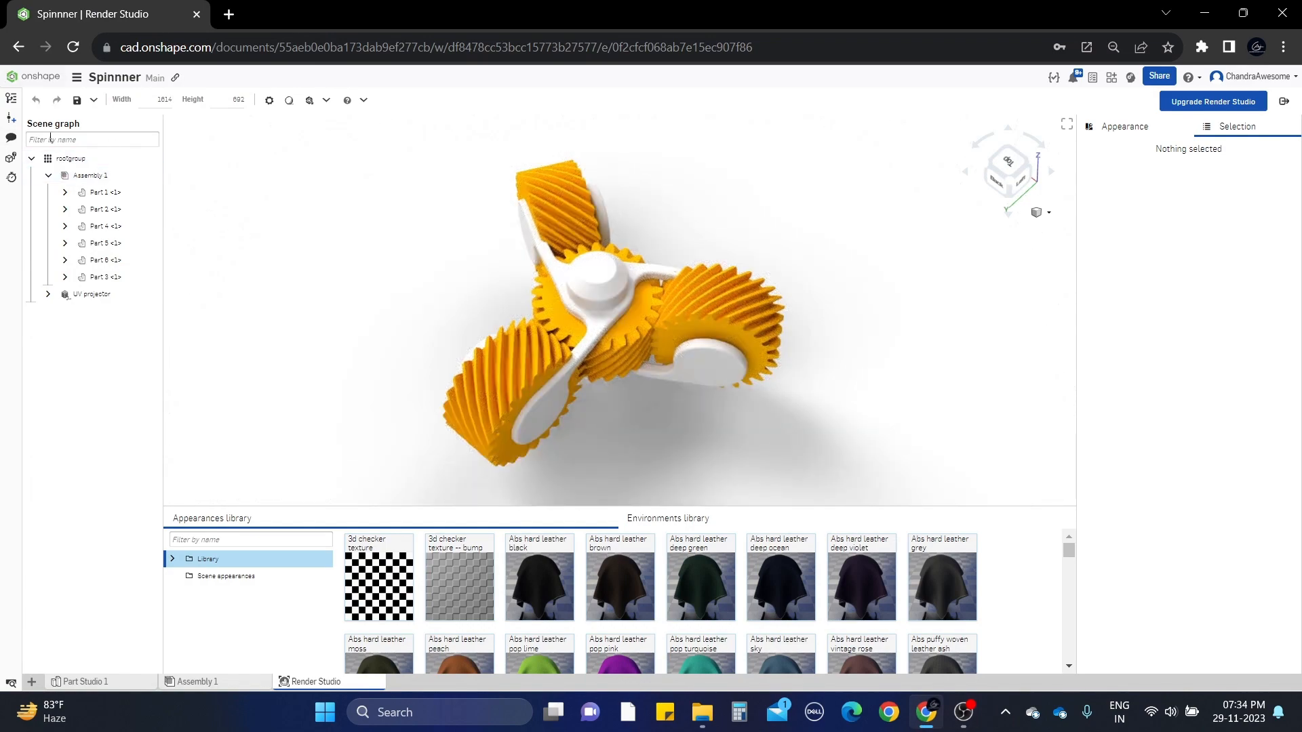
{"action": "scroll", "coordinate": [518, 458], "scroll_direction": "up", "scroll_amount": 2}
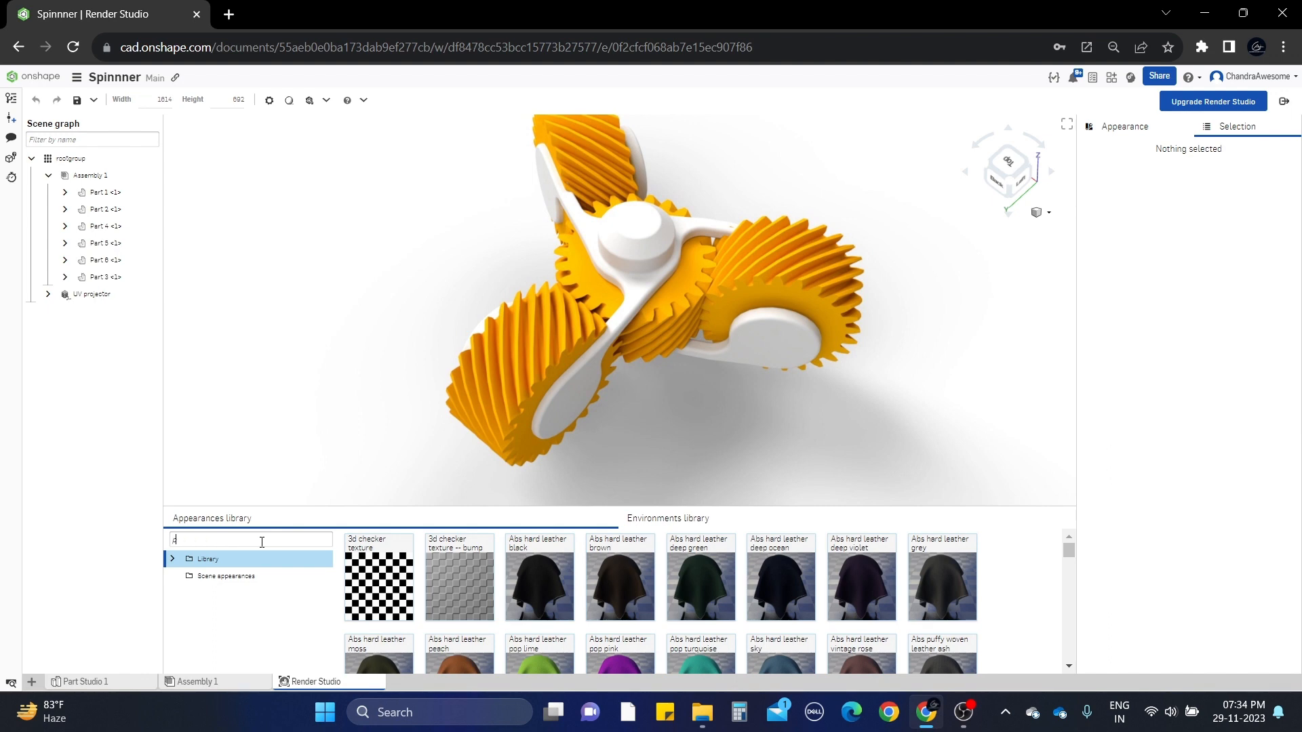
Search the appearances library for "plastic" and look through the metallic, PCB and soft plastic appearances
{"action": "type", "text": "stic"}
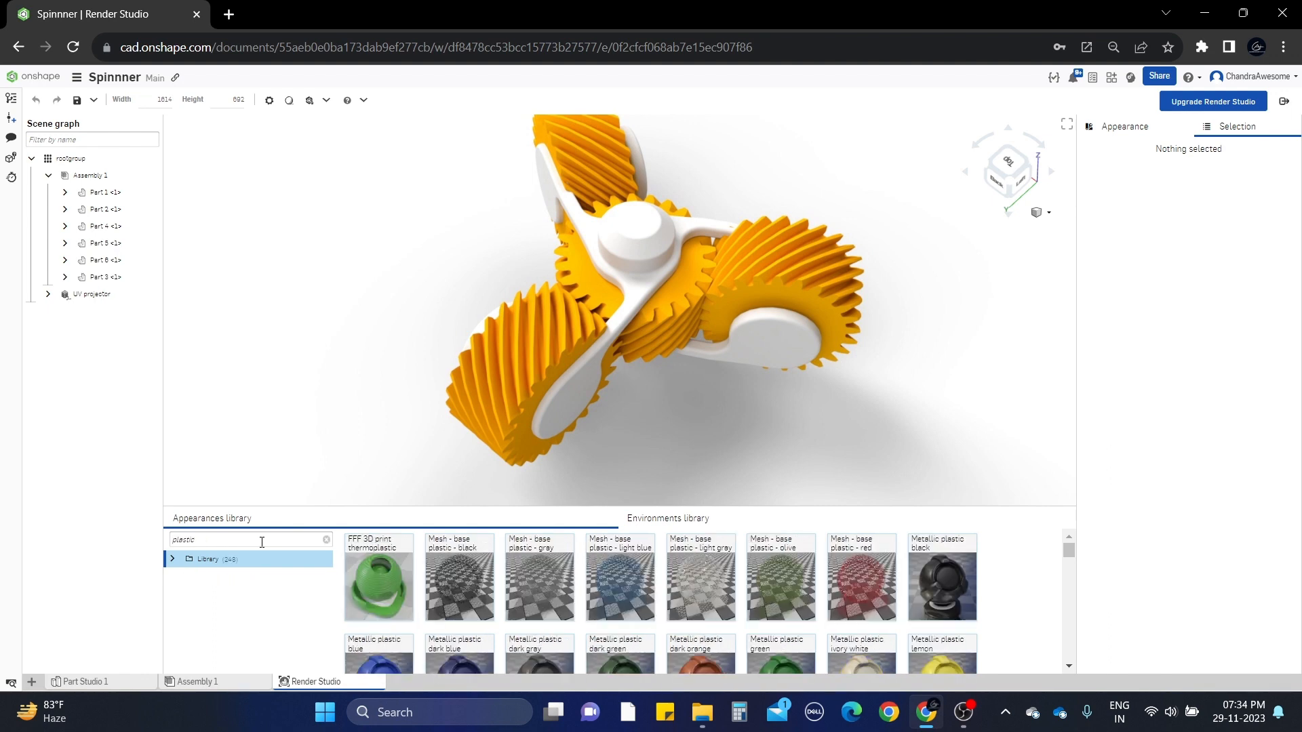
{"action": "scroll", "coordinate": [534, 591], "scroll_direction": "down", "scroll_amount": 2}
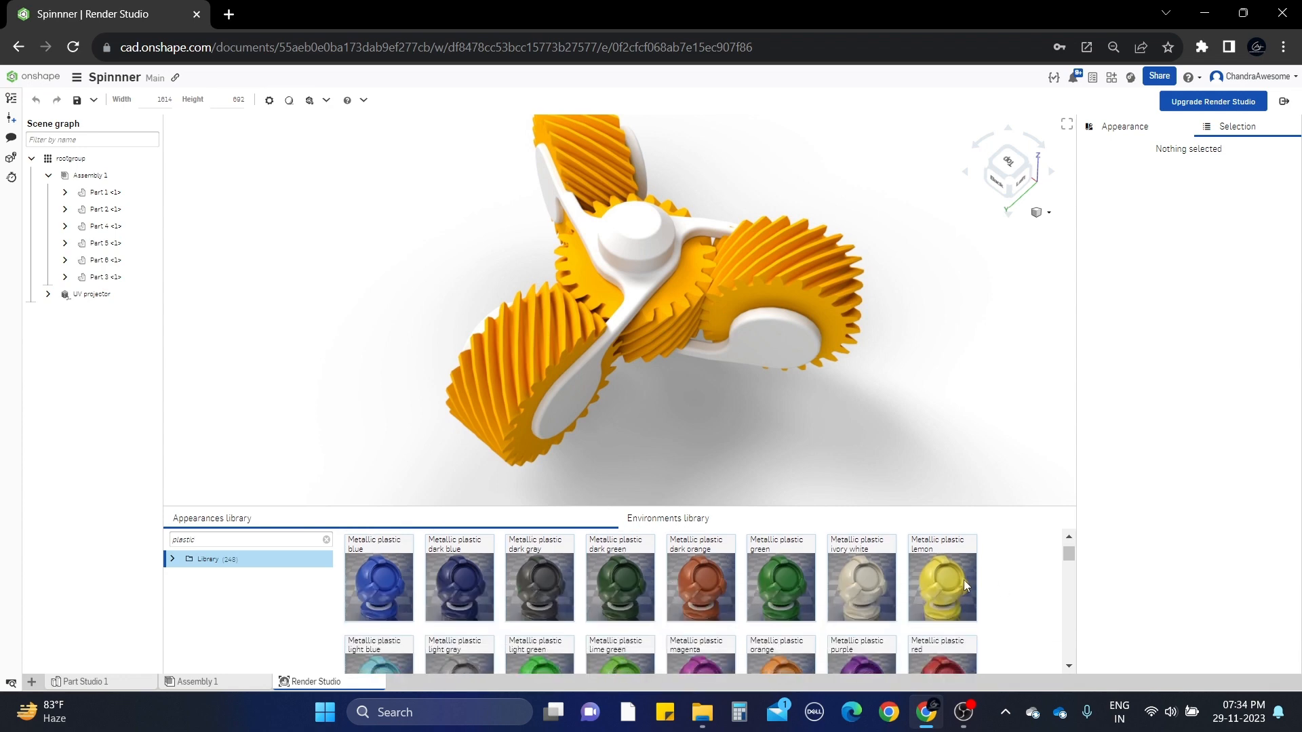
{"action": "scroll", "coordinate": [775, 584], "scroll_direction": "down", "scroll_amount": 5}
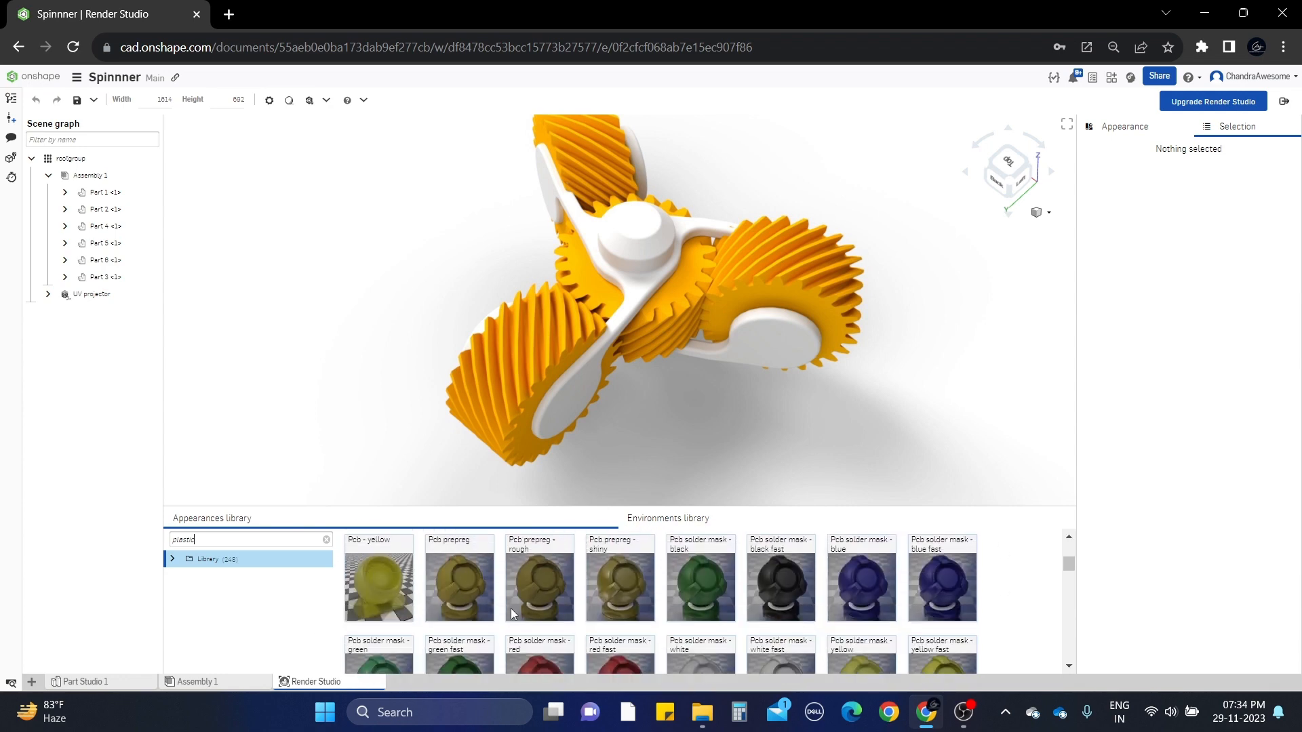
{"action": "scroll", "coordinate": [386, 583], "scroll_direction": "up", "scroll_amount": 3}
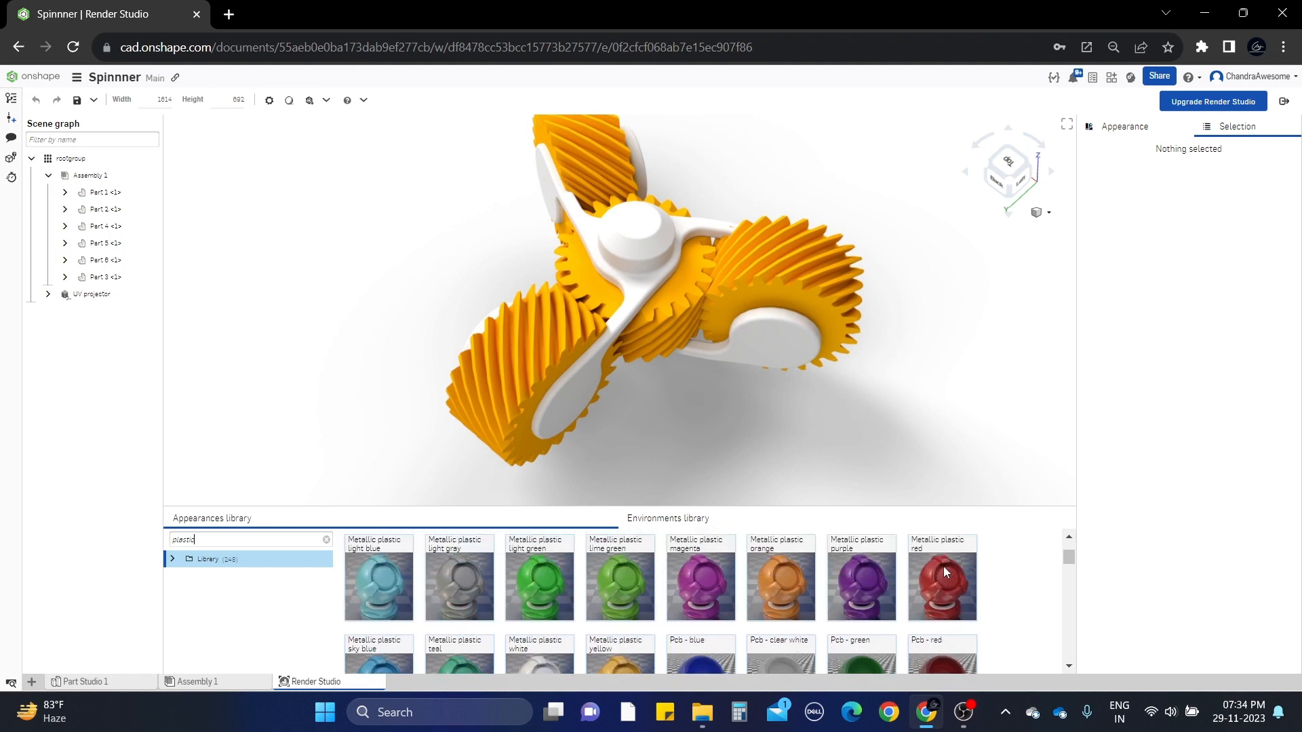
{"action": "scroll", "coordinate": [939, 586], "scroll_direction": "down", "scroll_amount": 6}
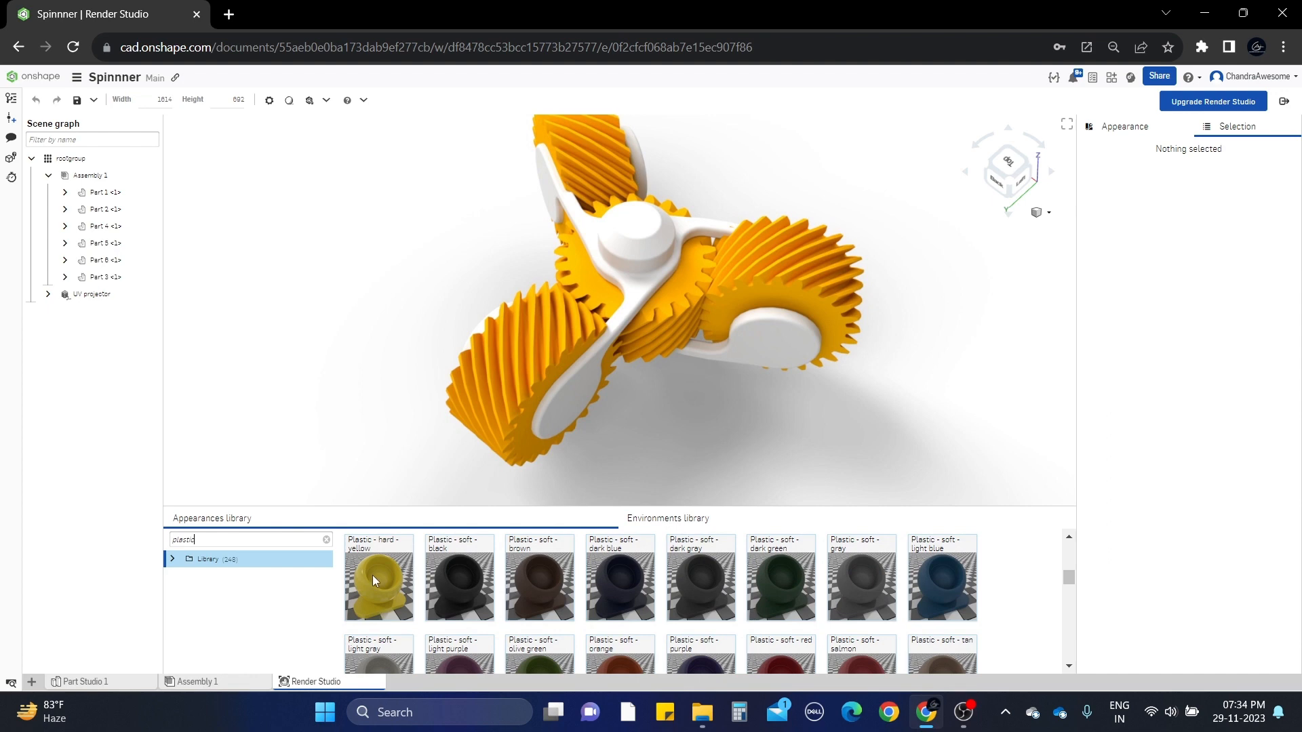
{"action": "scroll", "coordinate": [950, 608], "scroll_direction": "up", "scroll_amount": 4}
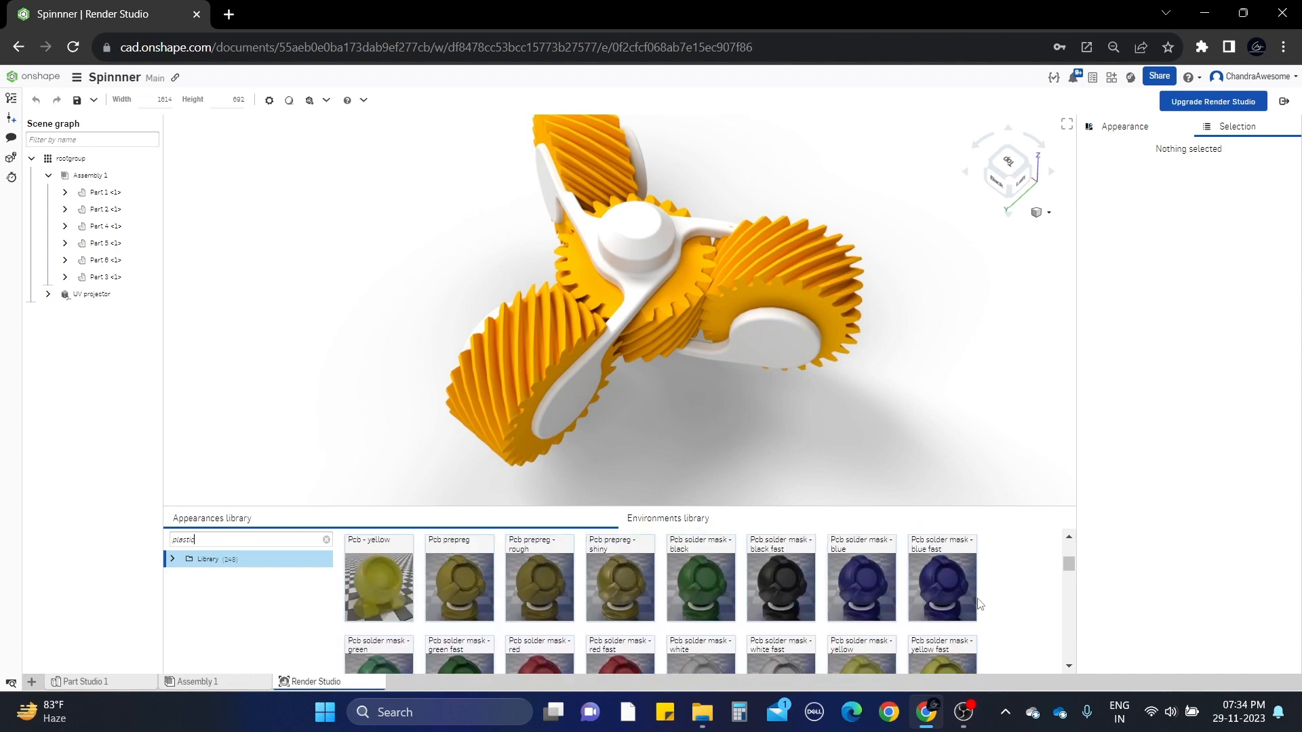
{"action": "scroll", "coordinate": [962, 605], "scroll_direction": "down", "scroll_amount": 1}
{"action": "scroll", "coordinate": [965, 600], "scroll_direction": "up", "scroll_amount": 4}
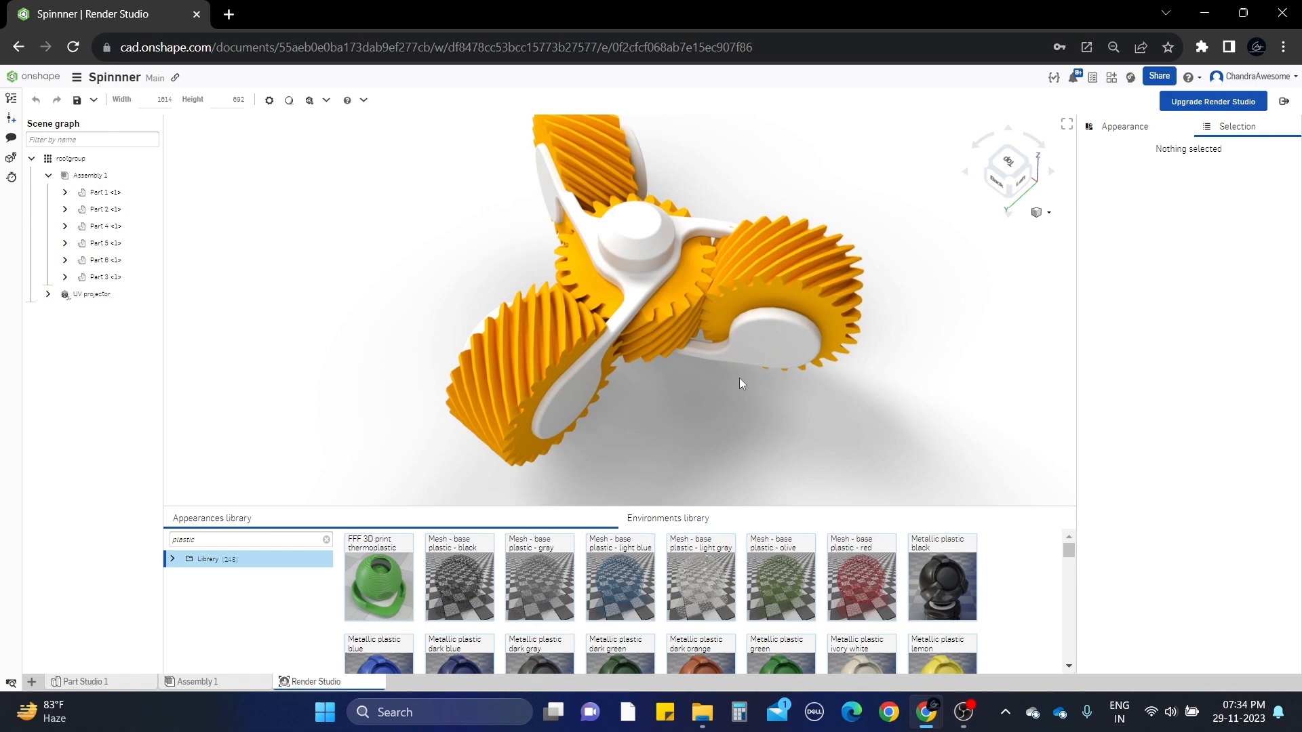
Apply the Metallic plastic lemon appearance to the Part 2 and Part 3 gears
{"action": "scroll", "coordinate": [739, 384], "scroll_direction": "up", "scroll_amount": 2}
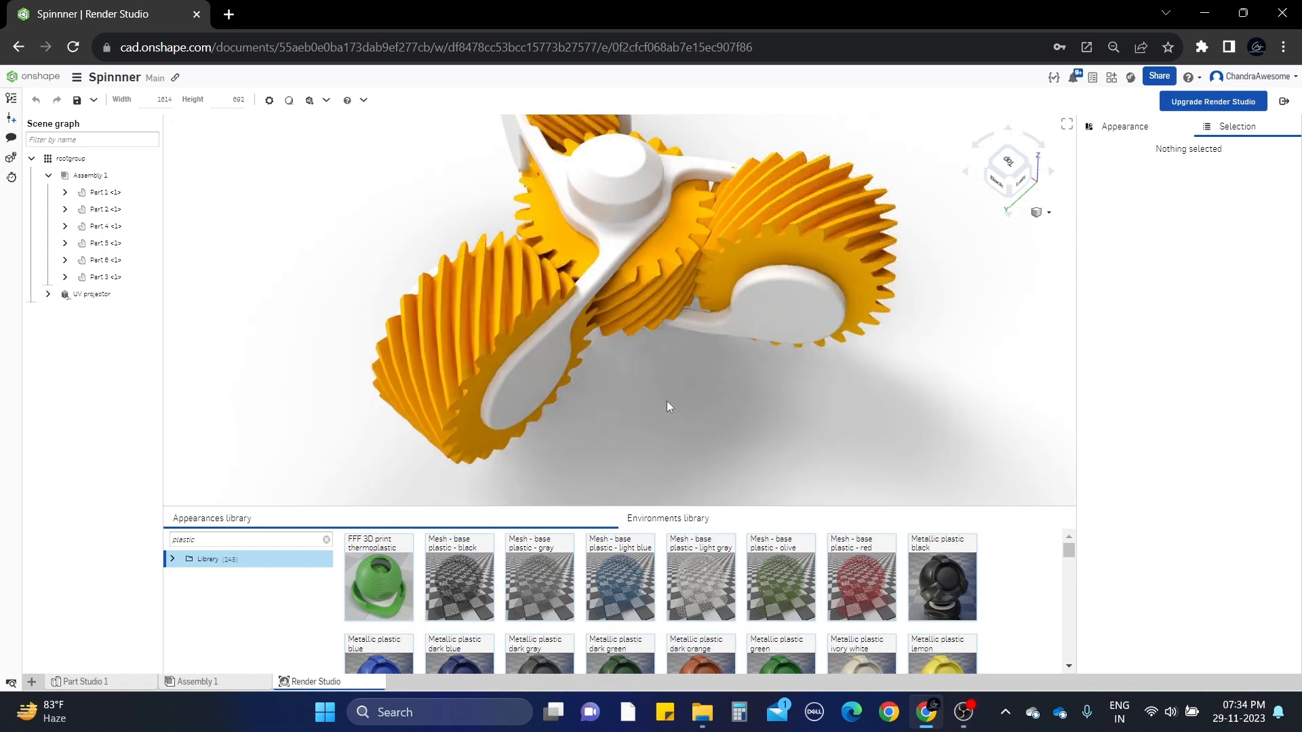
{"action": "middle_click_drag", "start_coordinate": [665, 401], "coordinate": [679, 415]}
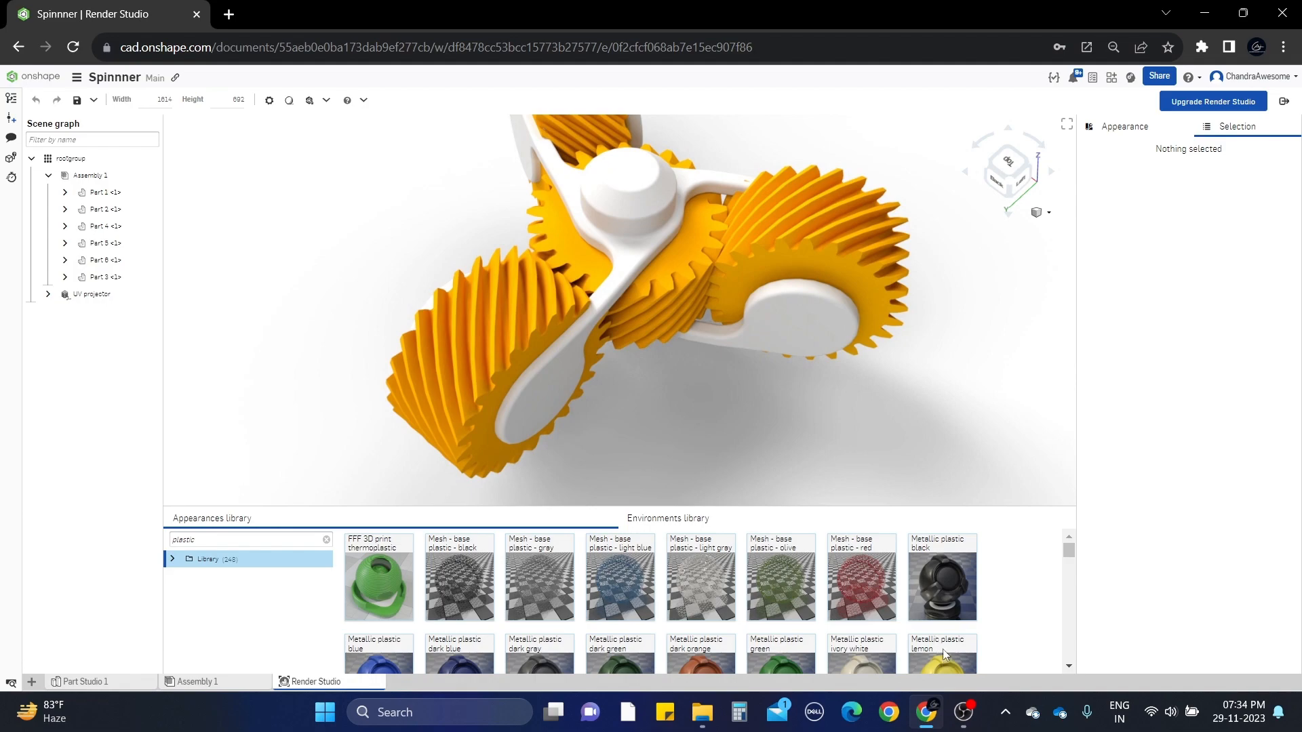
{"action": "left_click_drag", "start_coordinate": [937, 642], "coordinate": [487, 347]}
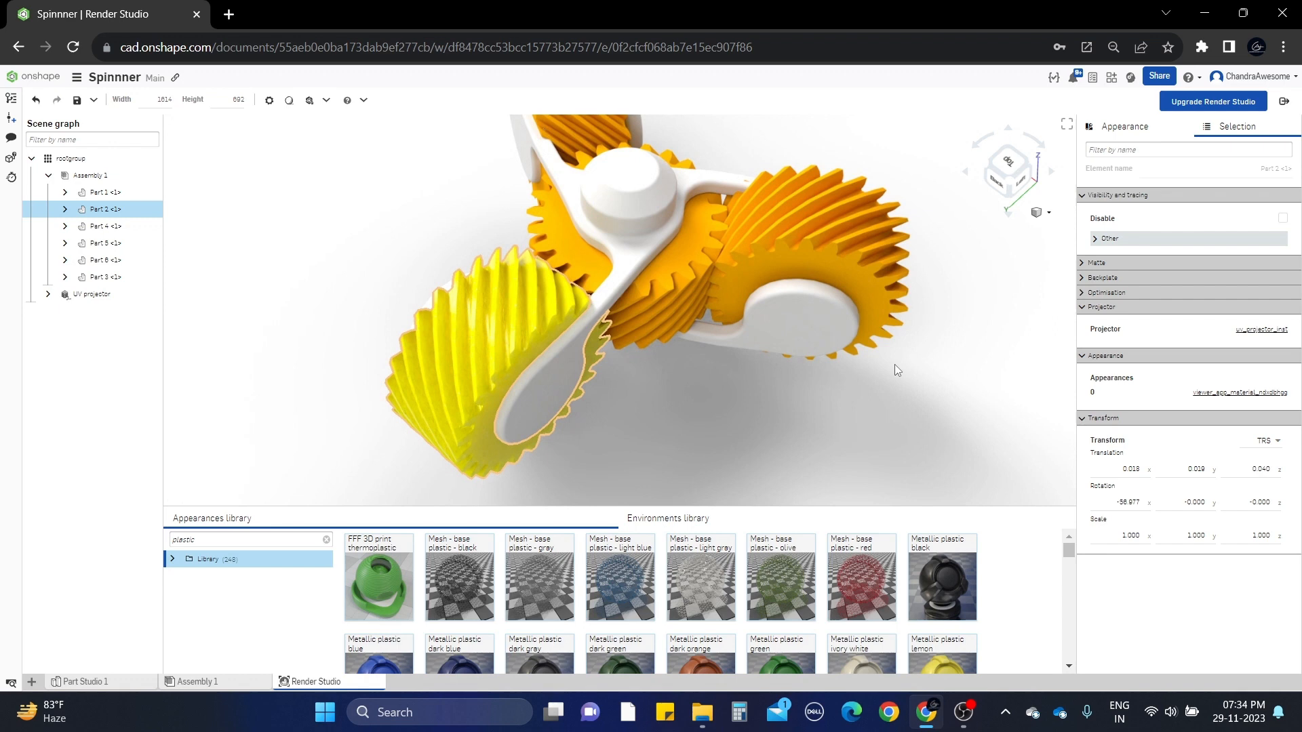
{"action": "left_click_drag", "start_coordinate": [930, 659], "coordinate": [844, 238]}
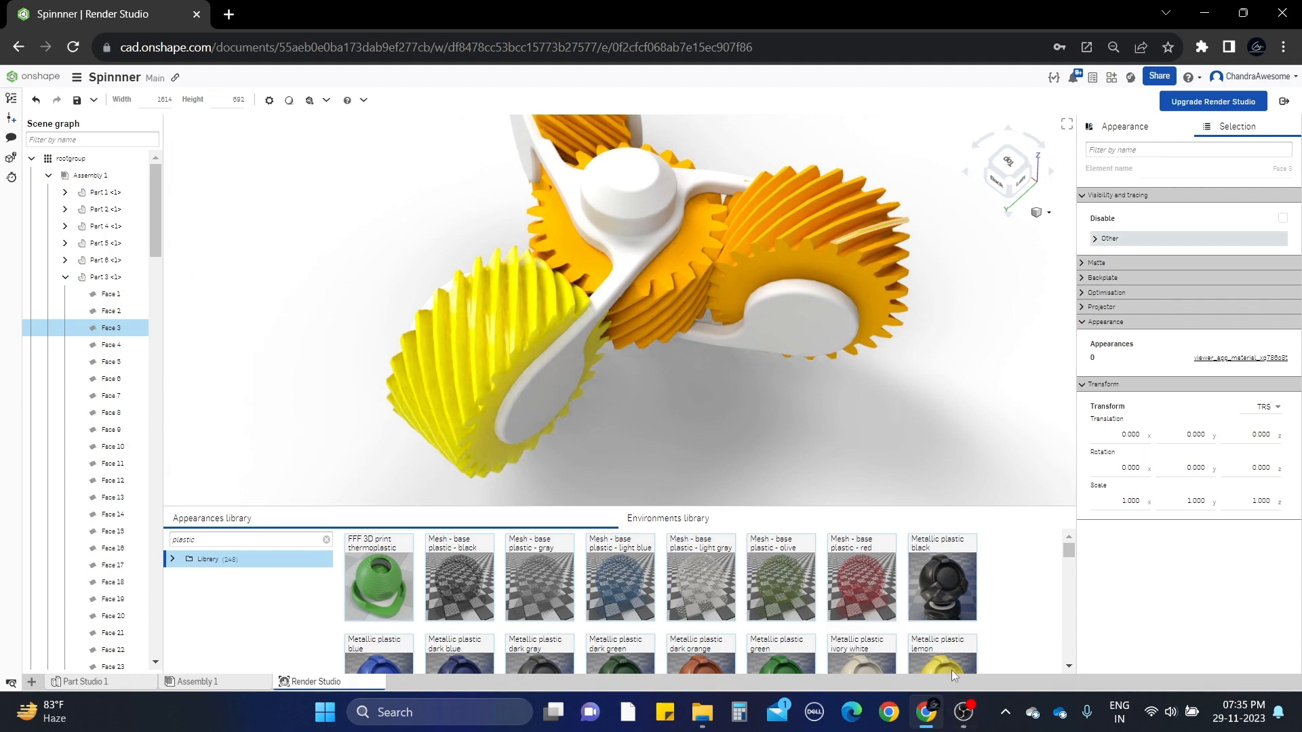
{"action": "left_click_drag", "start_coordinate": [950, 670], "coordinate": [949, 332]}
{"action": "left_click_drag", "start_coordinate": [884, 242], "coordinate": [883, 239]}
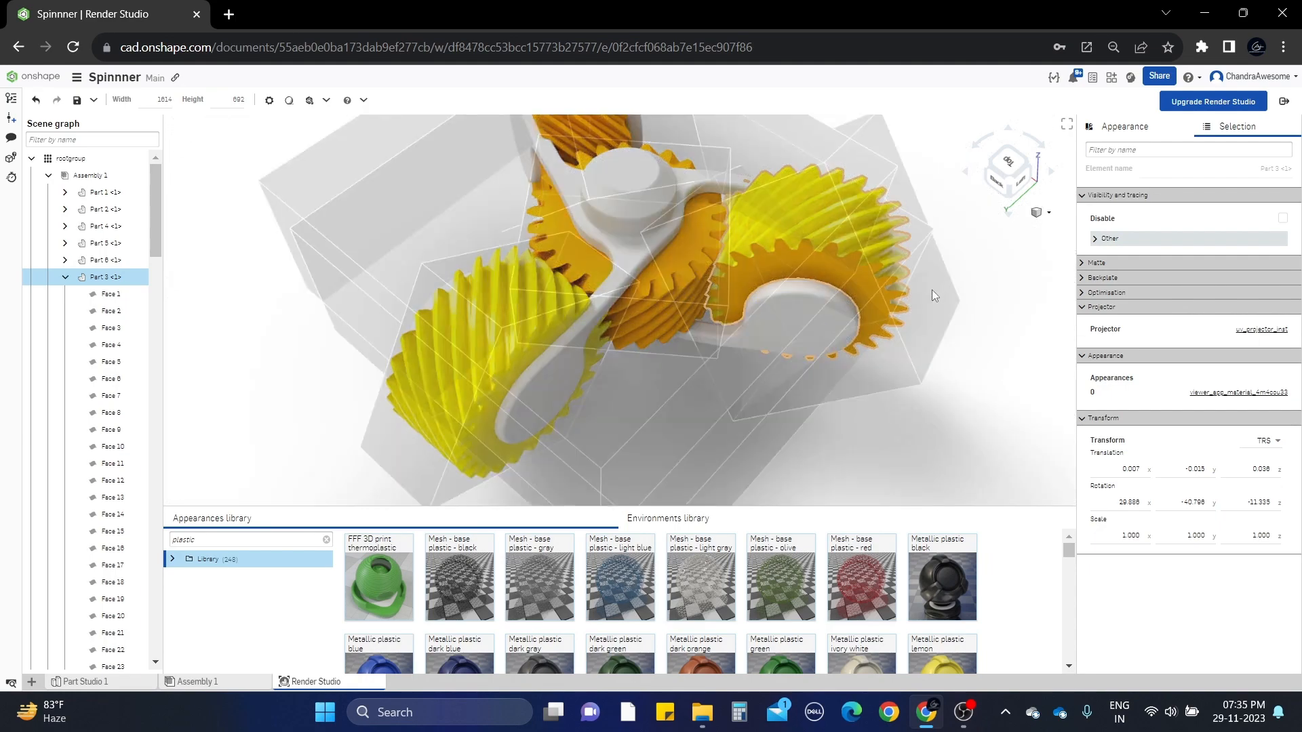
Reapply Metallic plastic lemon to the Part 3 gear and apply it to the central Part 1 gear and the Part 4 gear
{"action": "middle_click_drag", "start_coordinate": [932, 291], "coordinate": [903, 295]}
{"action": "scroll", "coordinate": [892, 272], "scroll_direction": "up", "scroll_amount": 2}
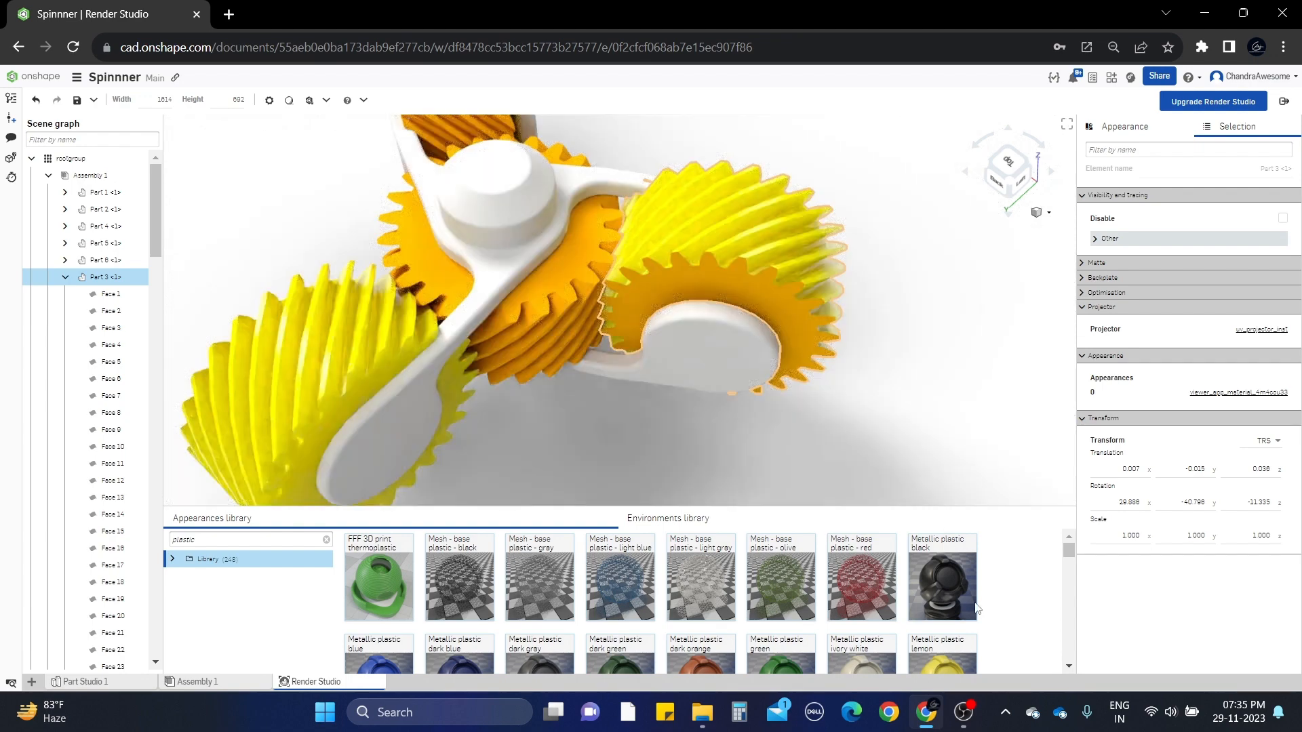
{"action": "left_click_drag", "start_coordinate": [944, 660], "coordinate": [800, 284]}
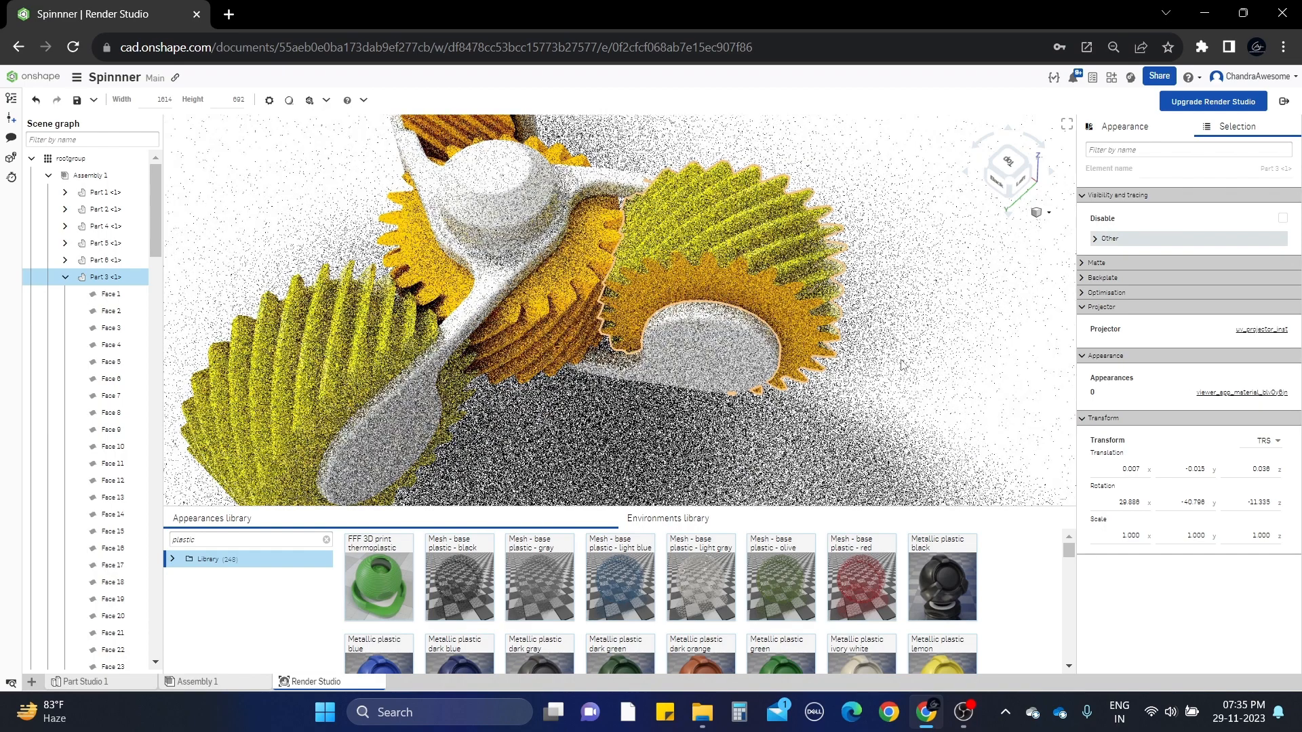
{"action": "left_click_drag", "start_coordinate": [963, 652], "coordinate": [574, 287]}
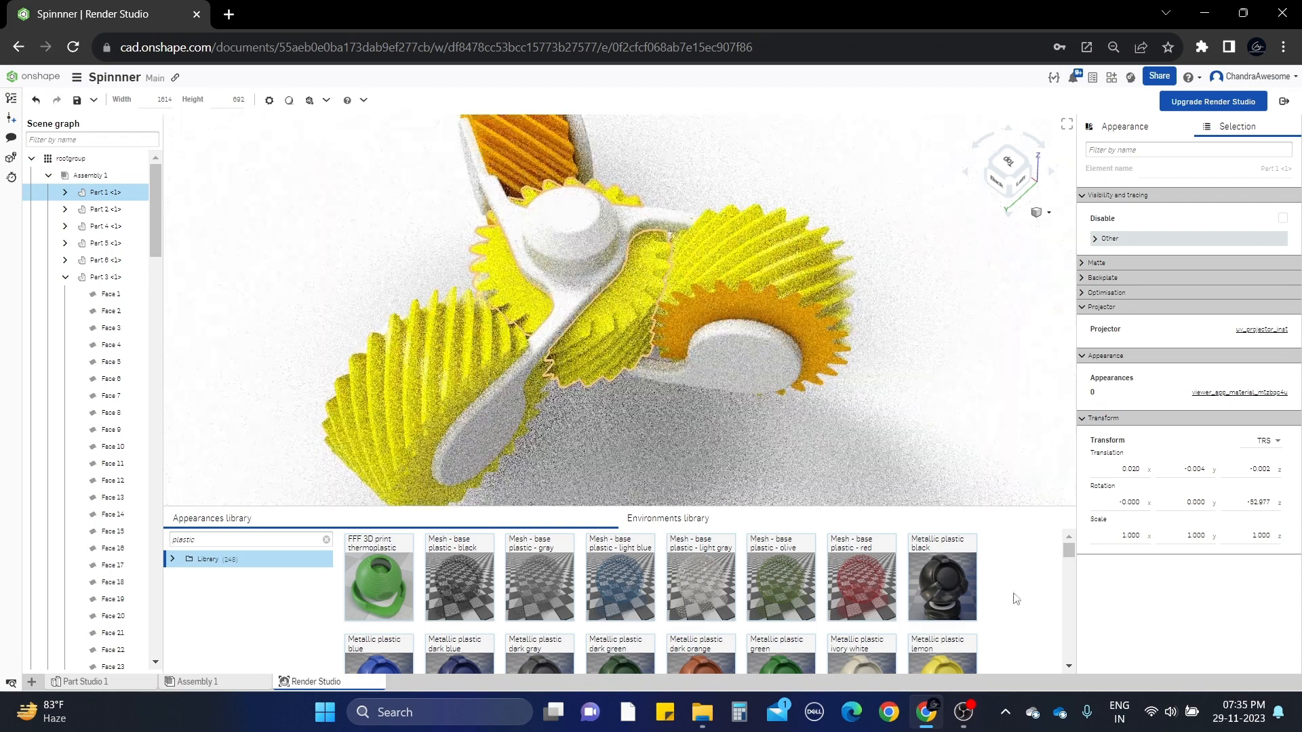
{"action": "left_click_drag", "start_coordinate": [951, 664], "coordinate": [514, 141]}
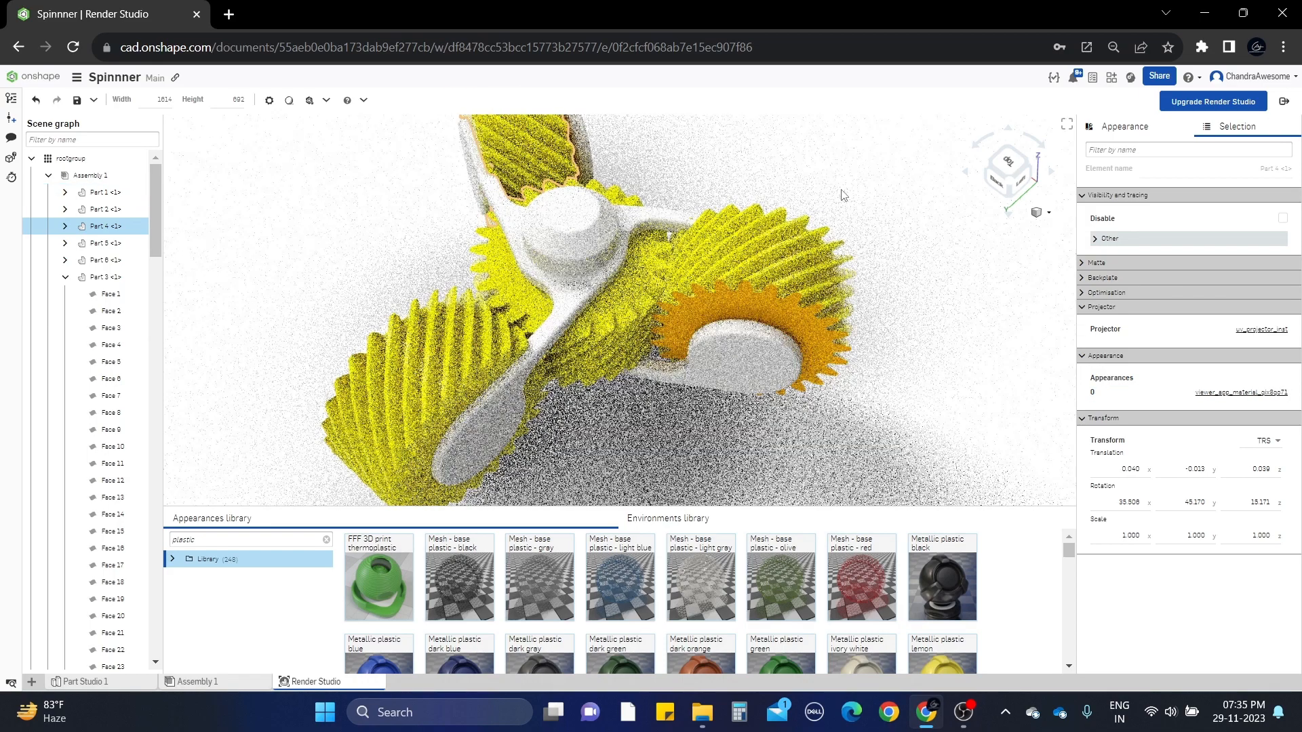
Apply Metallic plastic lemon to the orange side faces of two outer gears
{"action": "scroll", "coordinate": [847, 272], "scroll_direction": "up", "scroll_amount": 5}
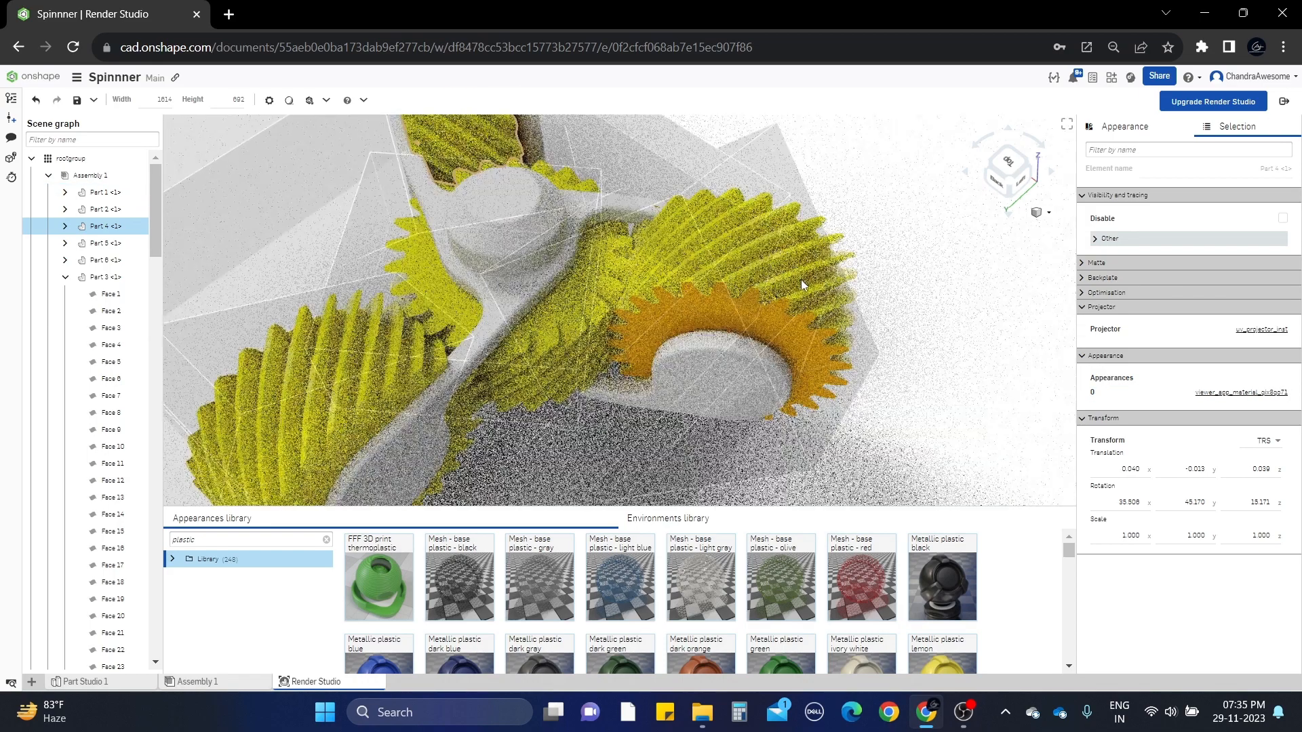
{"action": "right_click_drag", "start_coordinate": [801, 283], "coordinate": [773, 252]}
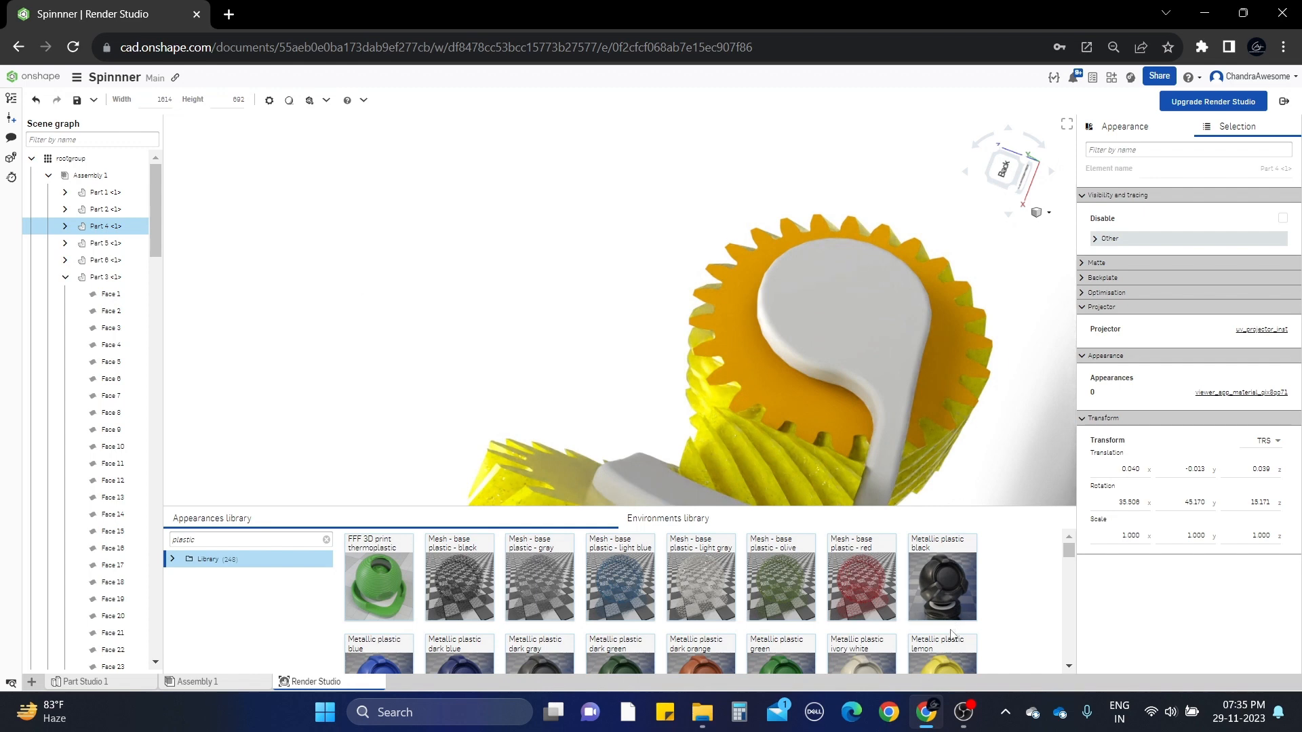
{"action": "left_click_drag", "start_coordinate": [946, 662], "coordinate": [739, 328]}
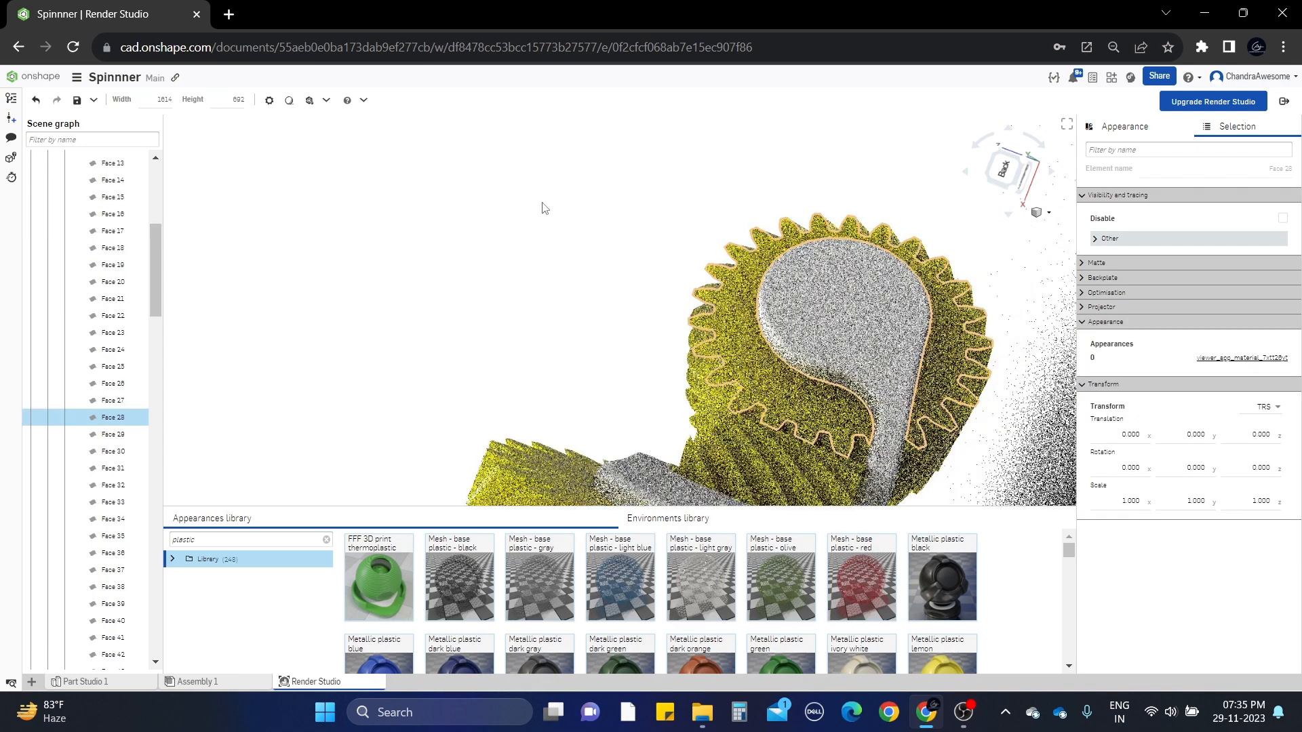
{"action": "scroll", "coordinate": [526, 205], "scroll_direction": "down", "scroll_amount": 3}
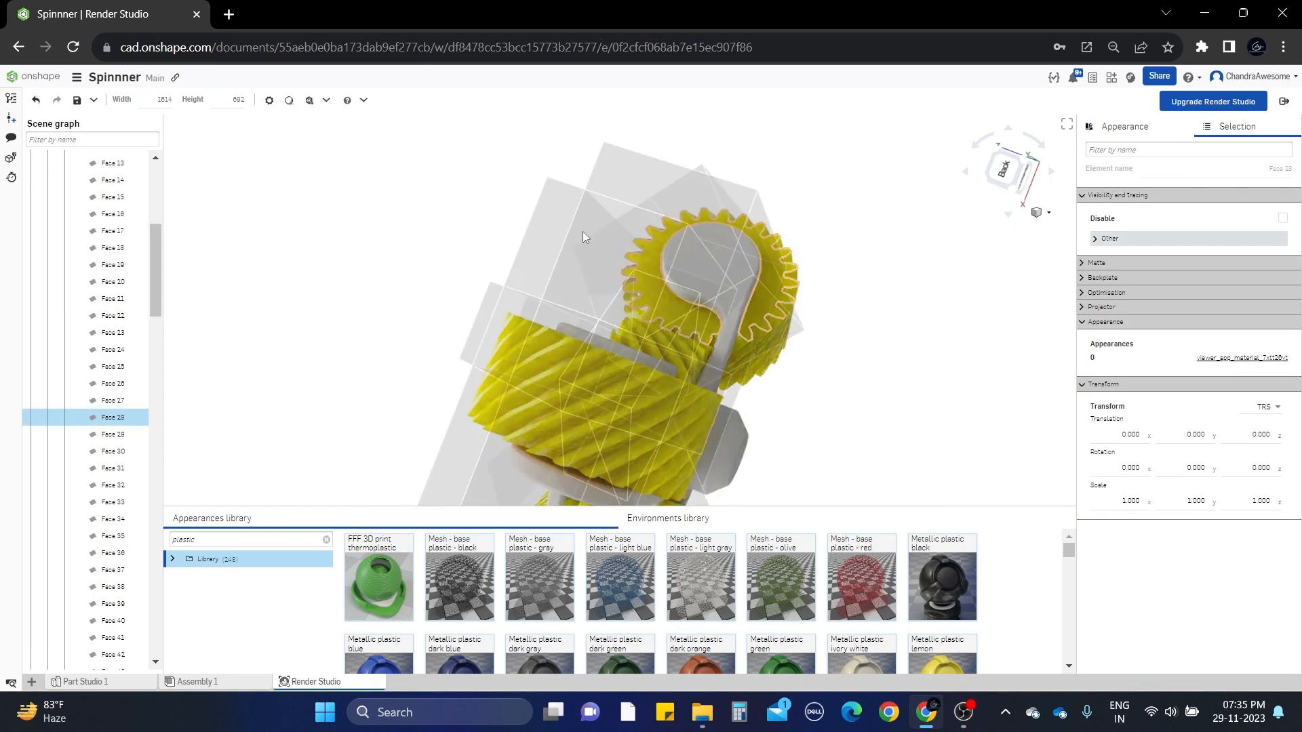
{"action": "right_click_drag", "start_coordinate": [583, 232], "coordinate": [939, 267]}
{"action": "left_click", "coordinate": [941, 271]}
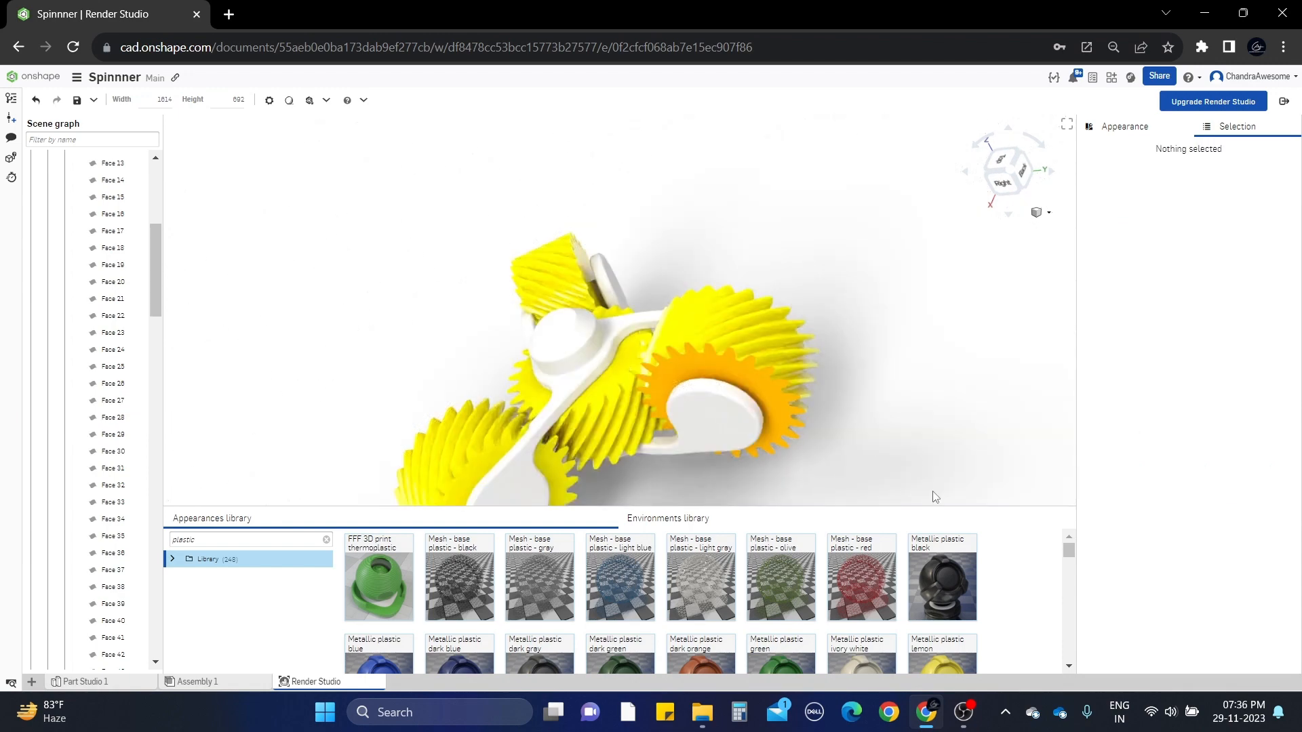
{"action": "left_click_drag", "start_coordinate": [957, 665], "coordinate": [721, 364]}
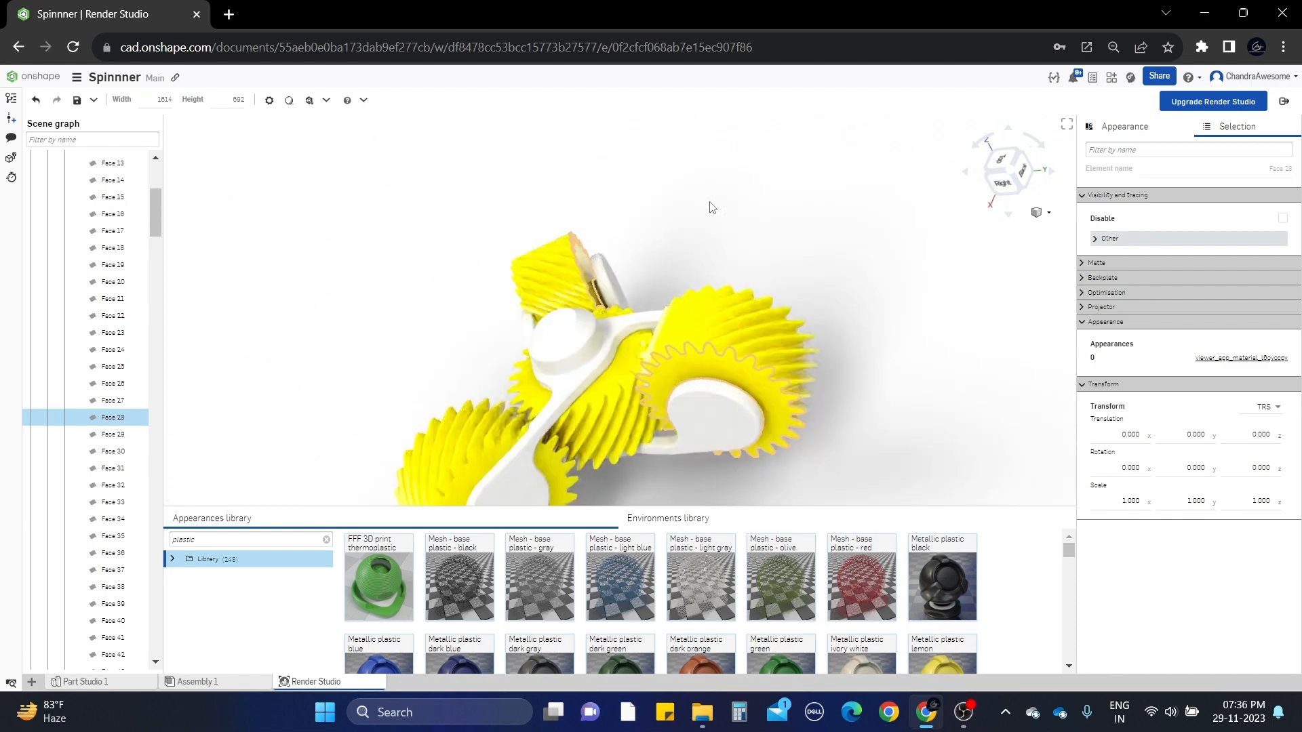
Apply Metallic plastic lemon to the last orange gear side face and clear the selection
{"action": "right_click_drag", "start_coordinate": [698, 206], "coordinate": [738, 206]}
{"action": "scroll", "coordinate": [737, 206], "scroll_direction": "up", "scroll_amount": 3}
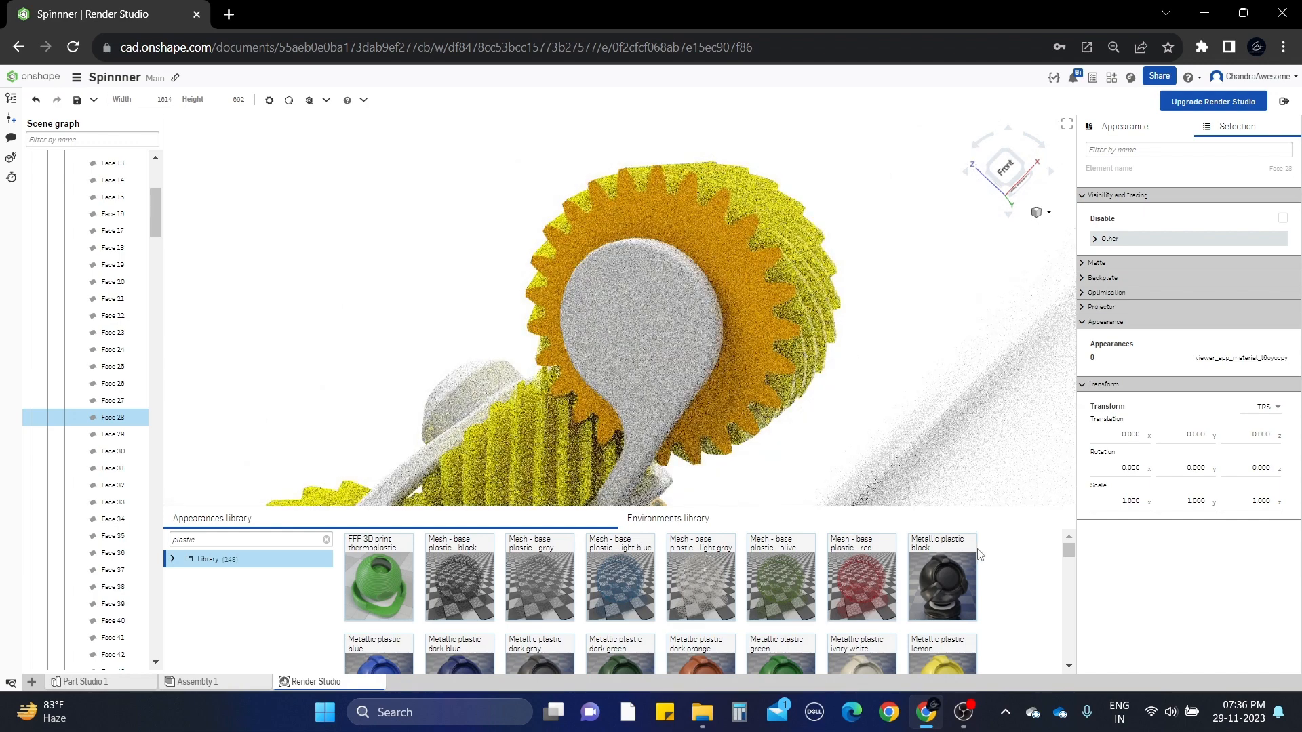
{"action": "left_click_drag", "start_coordinate": [948, 661], "coordinate": [764, 284]}
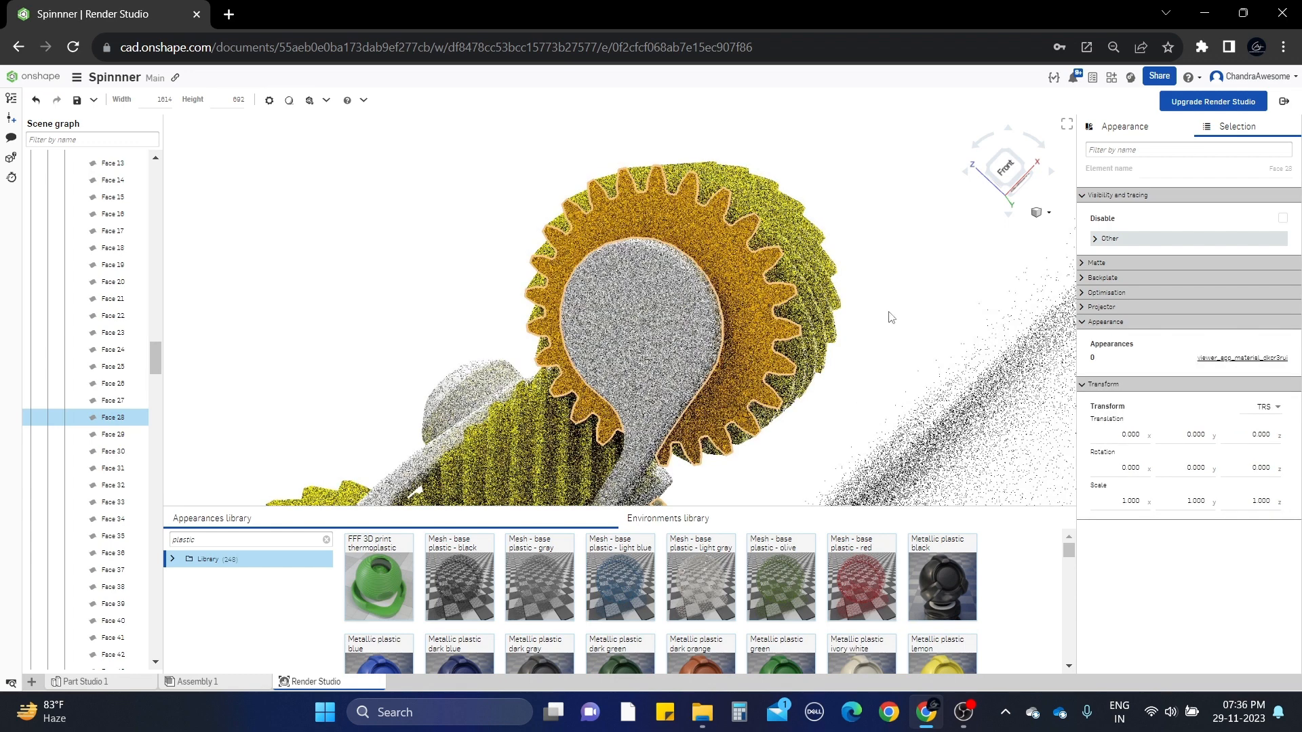
{"action": "key", "text": "Escape"}
Apply the Metallic plastic ivory white appearance to the three-armed upper frame, Part 5
{"action": "scroll", "coordinate": [664, 595], "scroll_direction": "down", "scroll_amount": 2}
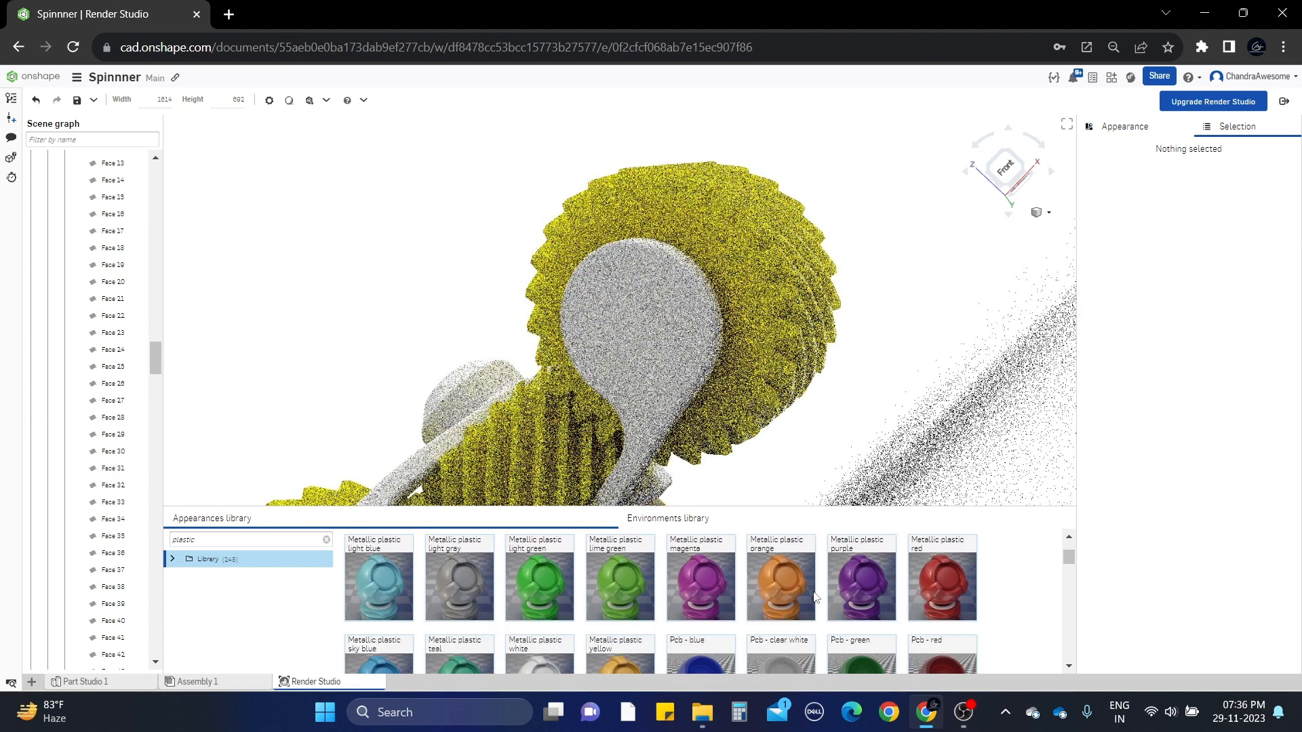
{"action": "scroll", "coordinate": [880, 588], "scroll_direction": "up", "scroll_amount": 1}
{"action": "left_click_drag", "start_coordinate": [880, 588], "coordinate": [755, 376]}
{"action": "right_click_drag", "start_coordinate": [595, 255], "coordinate": [626, 262]}
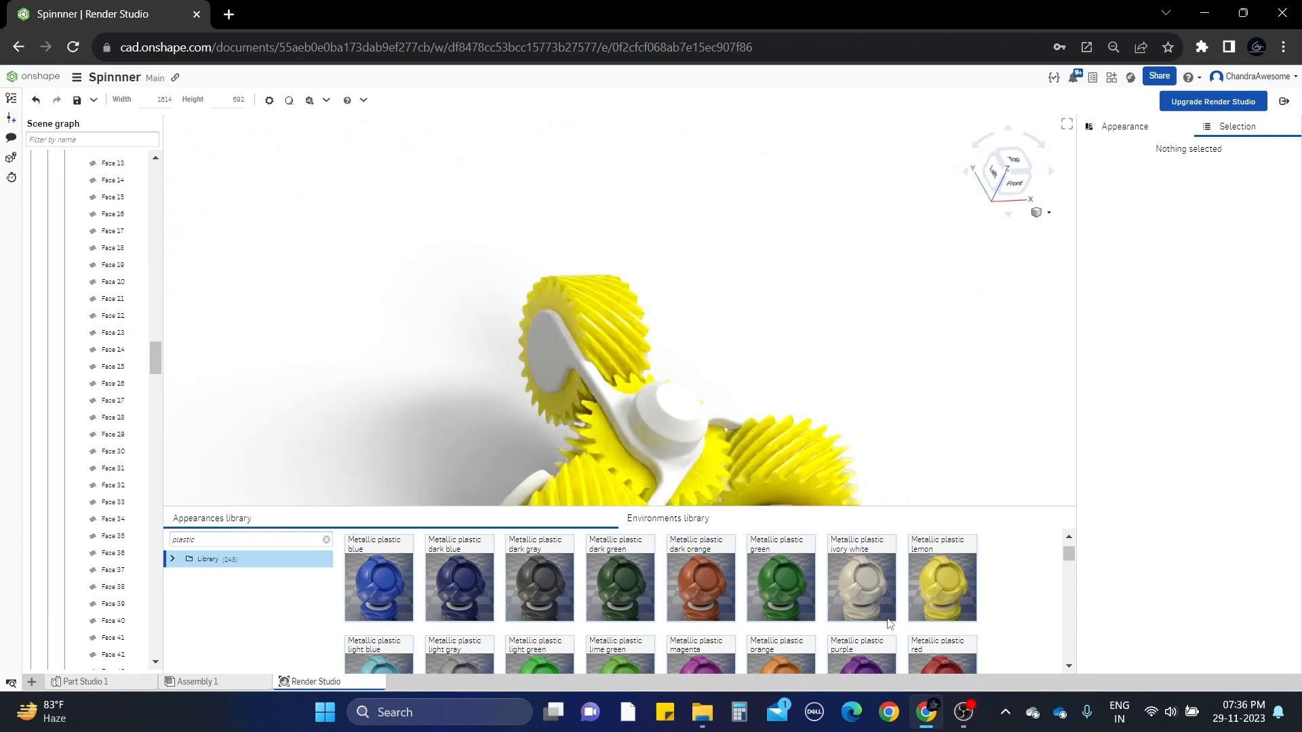
{"action": "left_click_drag", "start_coordinate": [867, 575], "coordinate": [681, 418]}
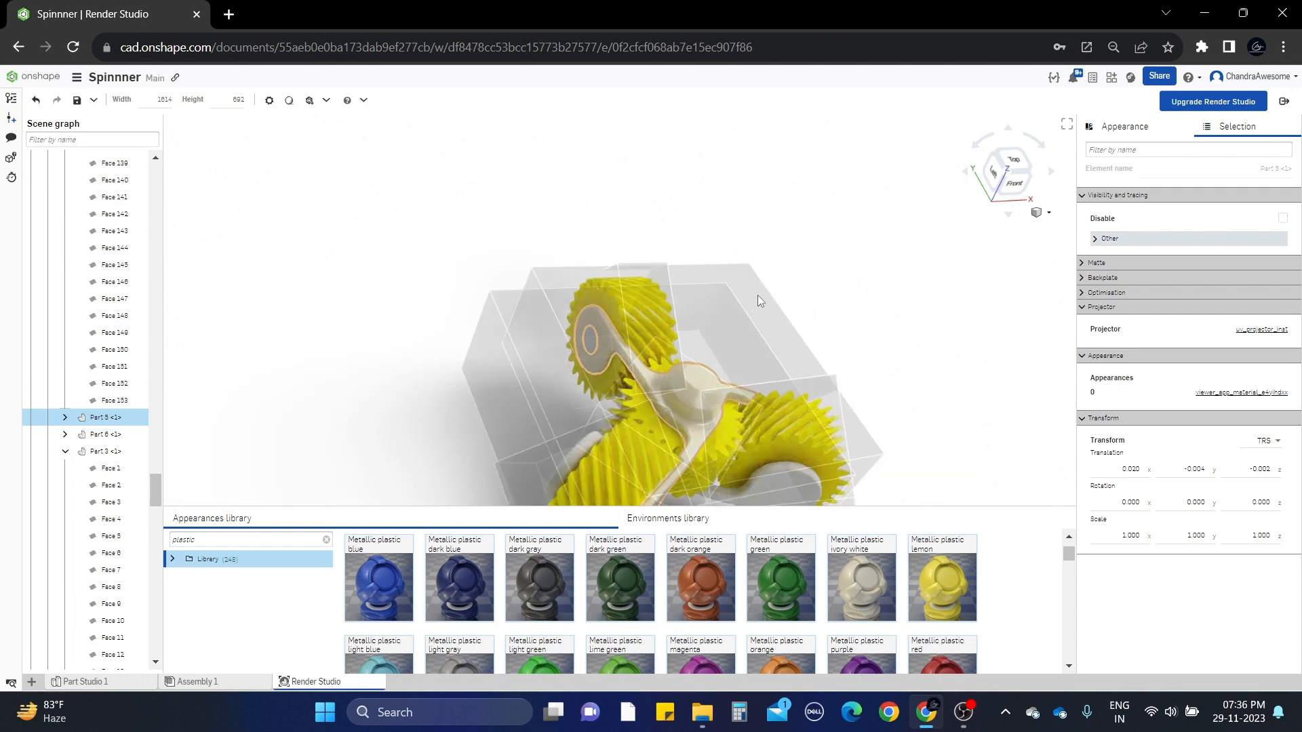
Apply Metallic plastic ivory white to the frame on the spinner's underside, Part 6, and clear the selection
{"action": "right_click_drag", "start_coordinate": [758, 294], "coordinate": [679, 330]}
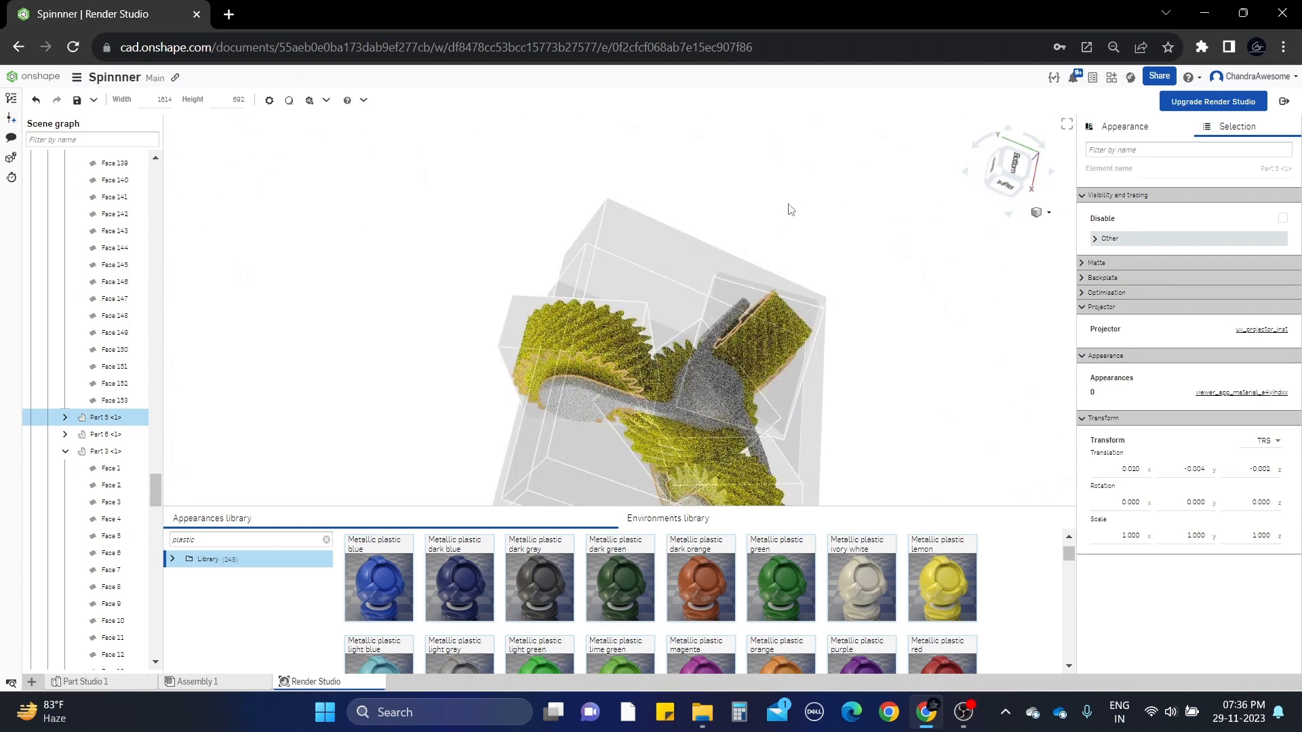
{"action": "left_click", "coordinate": [846, 447]}
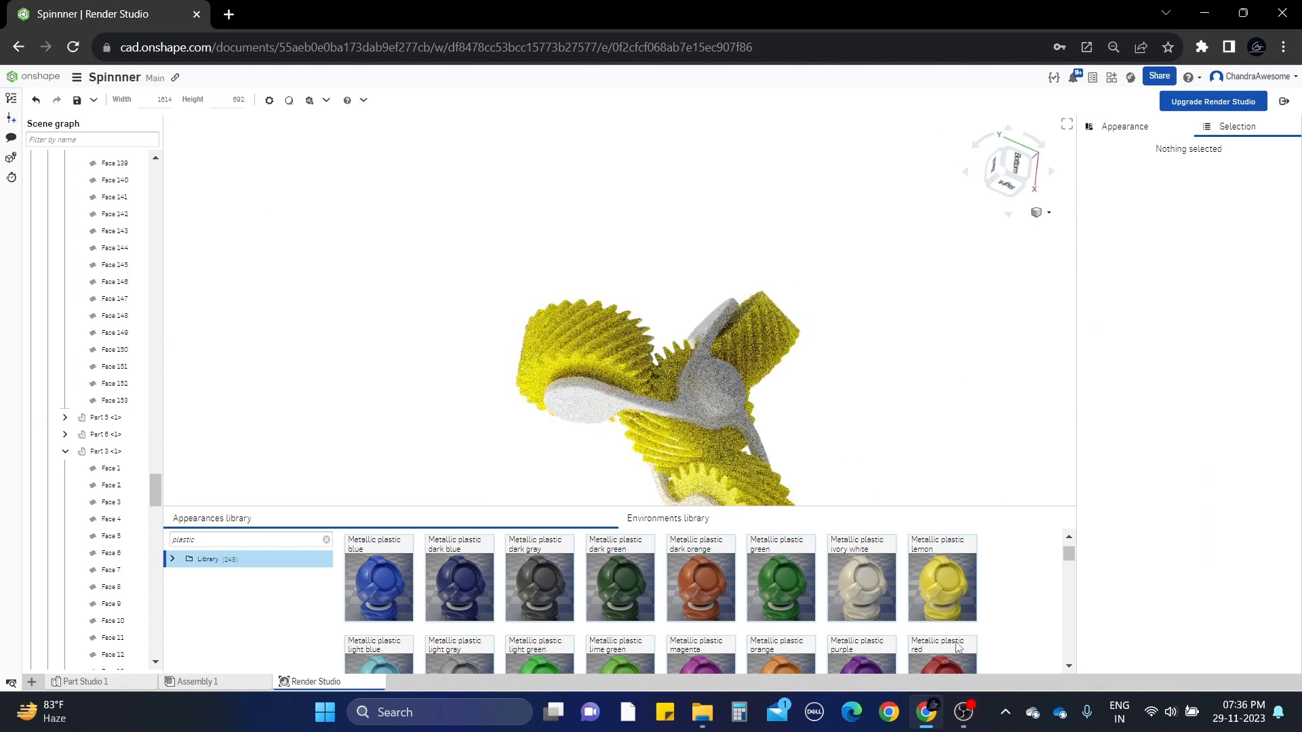
{"action": "left_click_drag", "start_coordinate": [870, 602], "coordinate": [718, 388]}
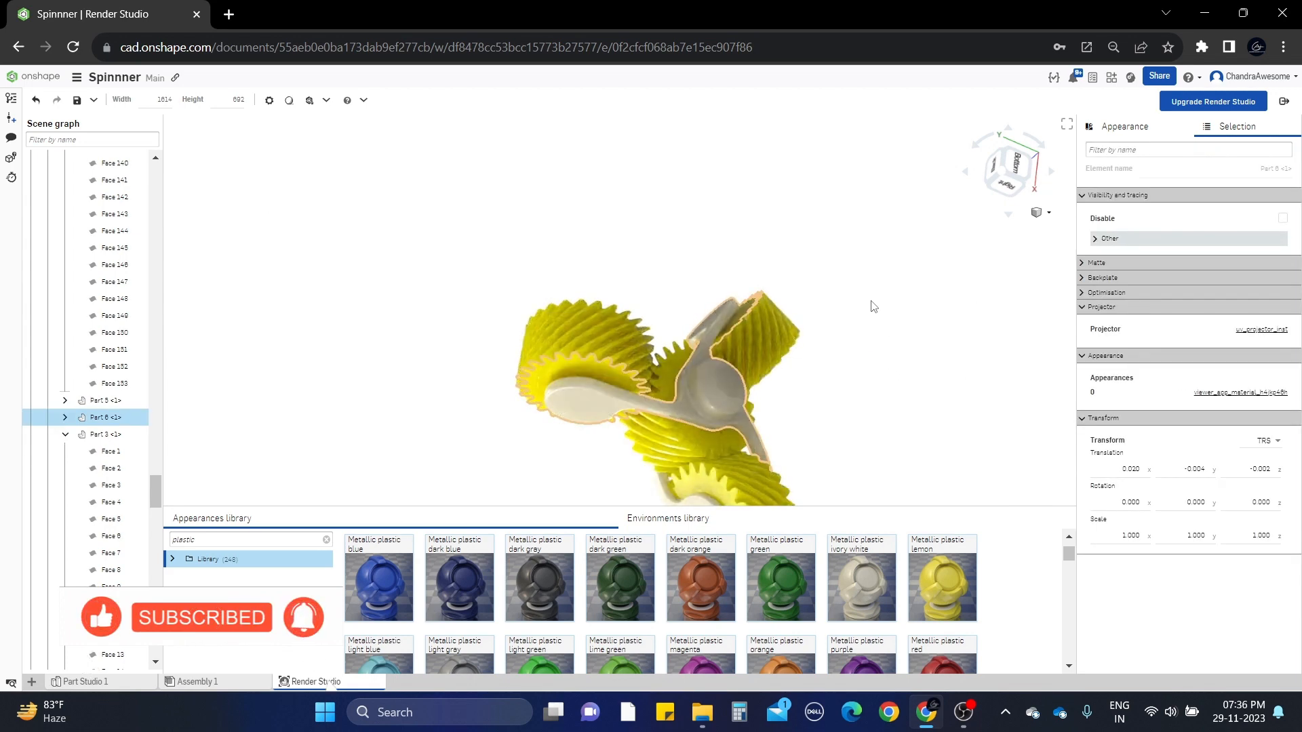
{"action": "left_click_drag", "start_coordinate": [873, 306], "coordinate": [947, 215]}
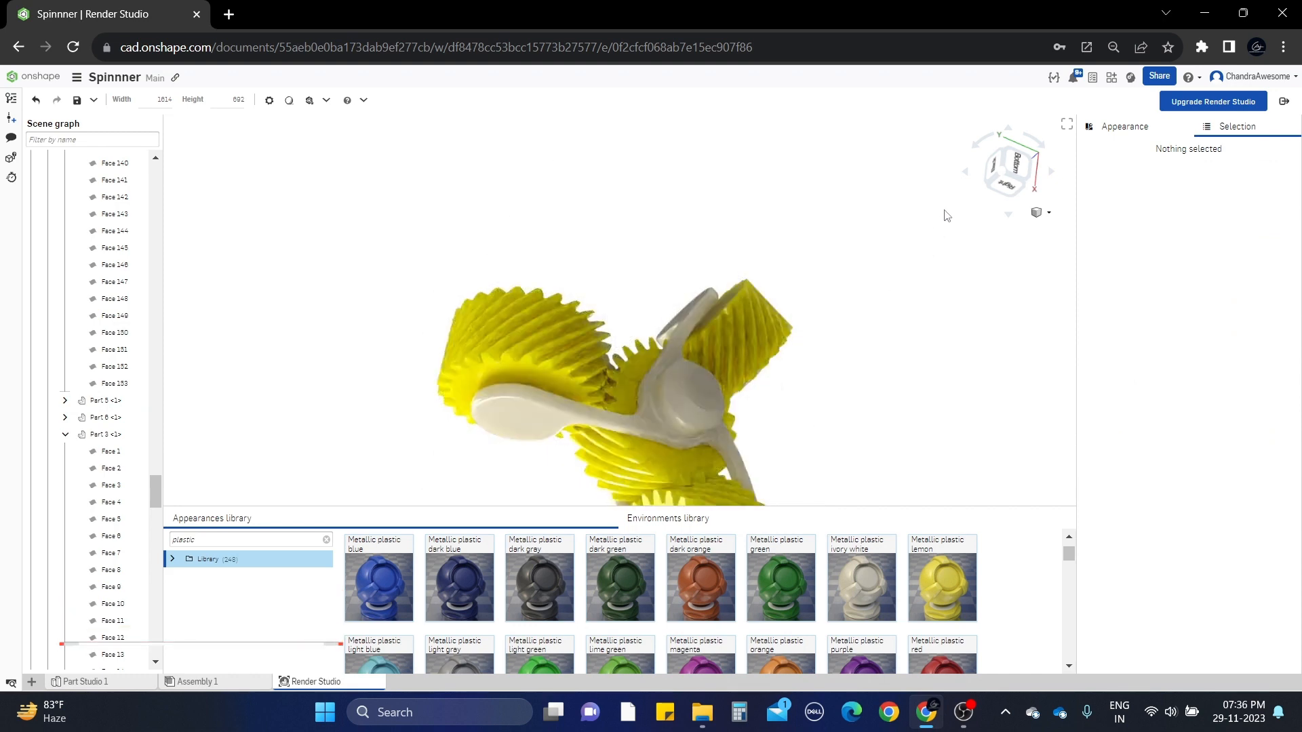
Try to reframe the spinner using the Zoom to window view option
{"action": "left_click", "coordinate": [1044, 212]}
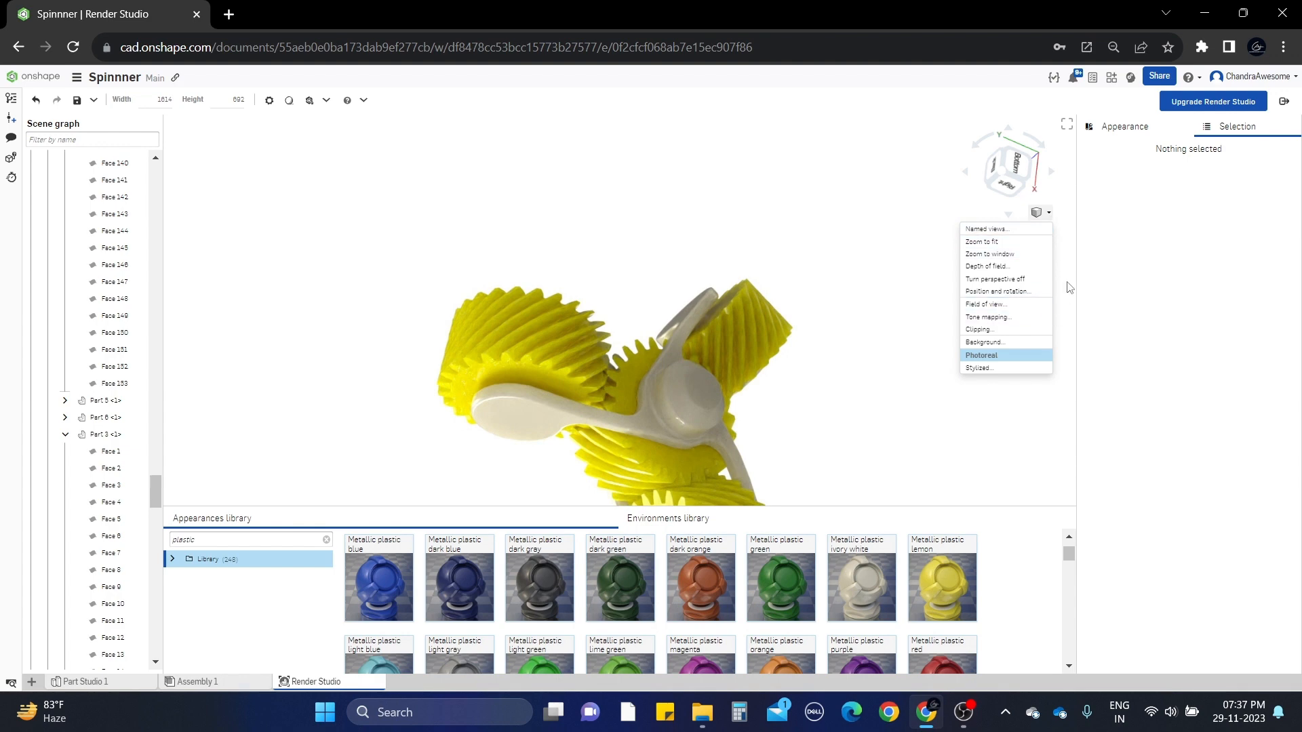
{"action": "left_click", "coordinate": [1029, 255]}
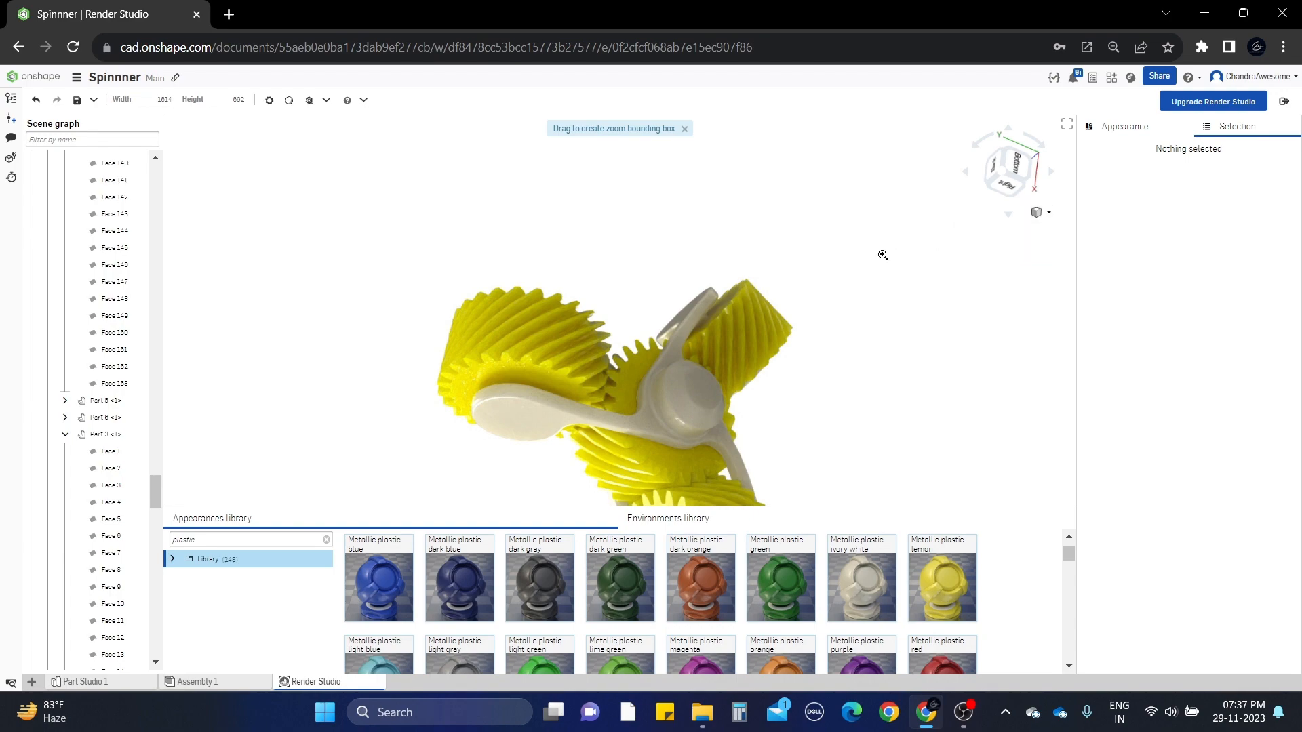
{"action": "scroll", "coordinate": [685, 290], "scroll_direction": "down", "scroll_amount": 3}
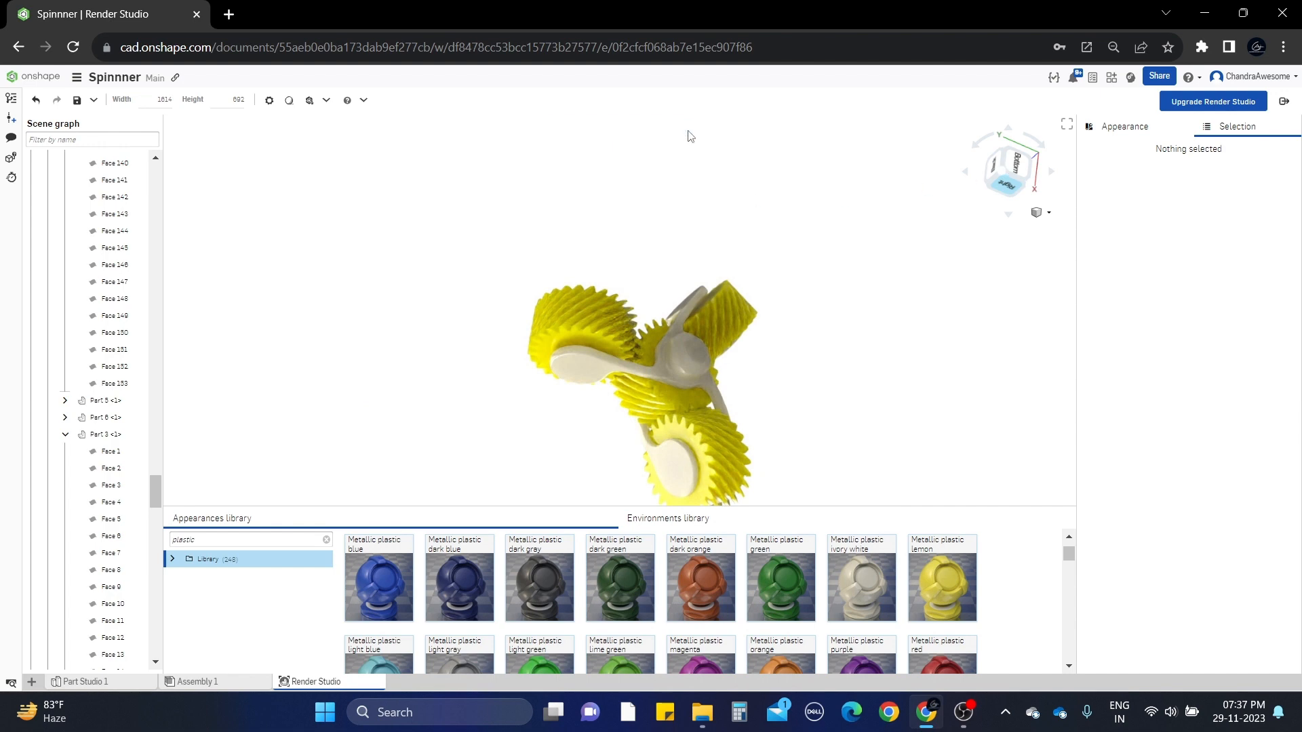
{"action": "left_click_drag", "start_coordinate": [689, 135], "coordinate": [905, 164]}
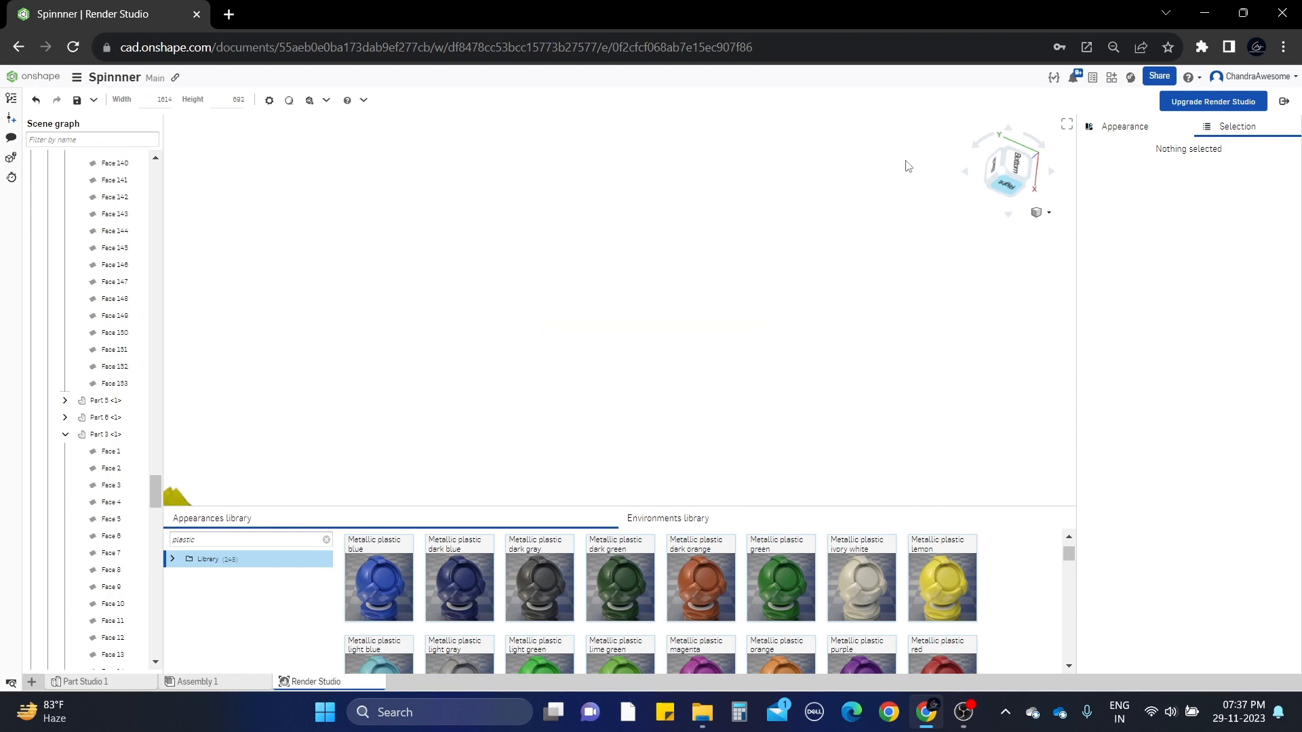
Reframe the whole spinner in a corner view between the Top, Left and Front sides
{"action": "left_click", "coordinate": [1006, 173]}
{"action": "left_click", "coordinate": [1048, 213]}
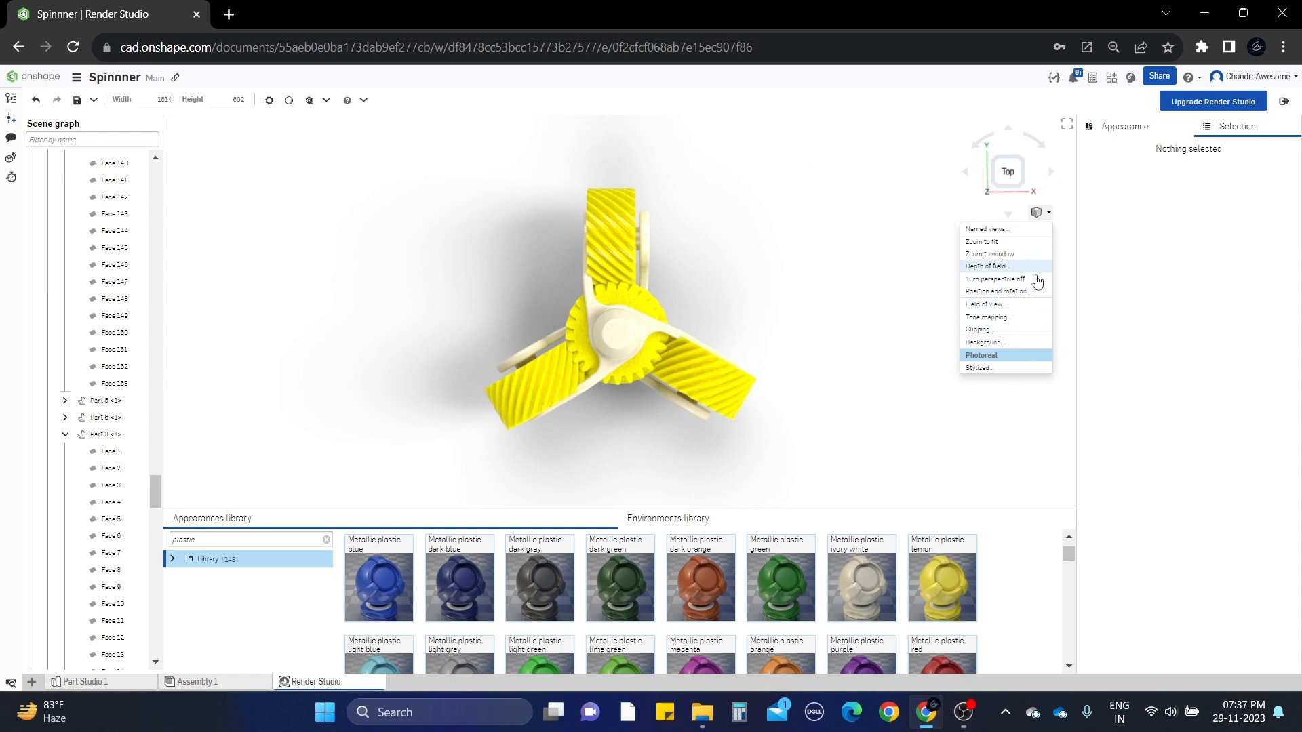
{"action": "left_click", "coordinate": [1013, 242]}
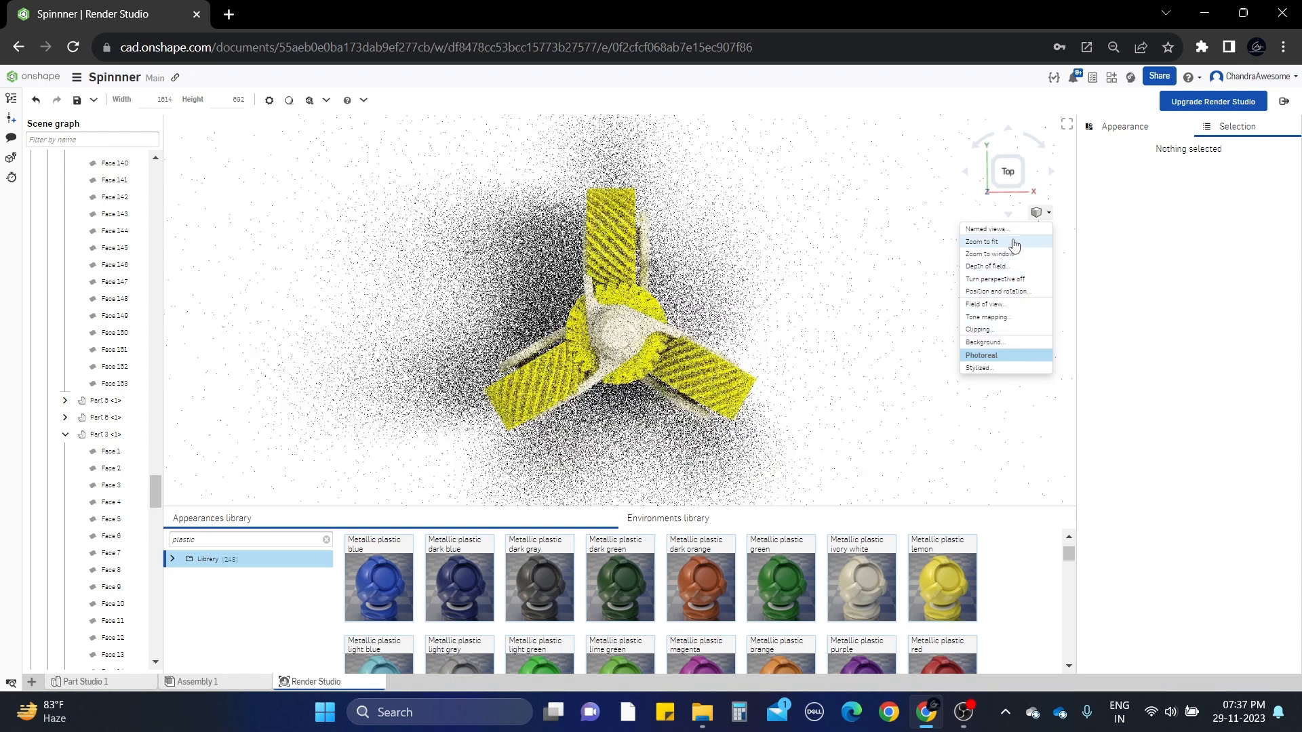
{"action": "left_click", "coordinate": [899, 258]}
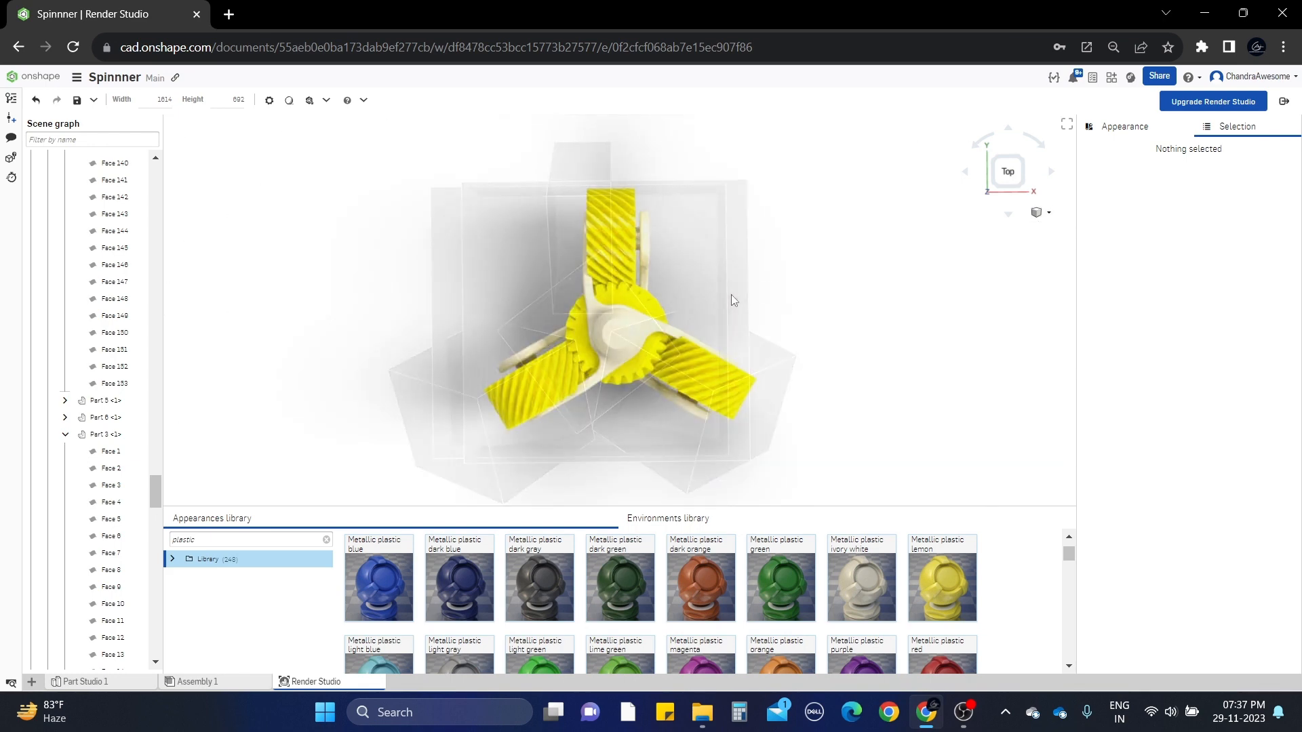
{"action": "right_click_drag", "start_coordinate": [728, 264], "coordinate": [719, 214]}
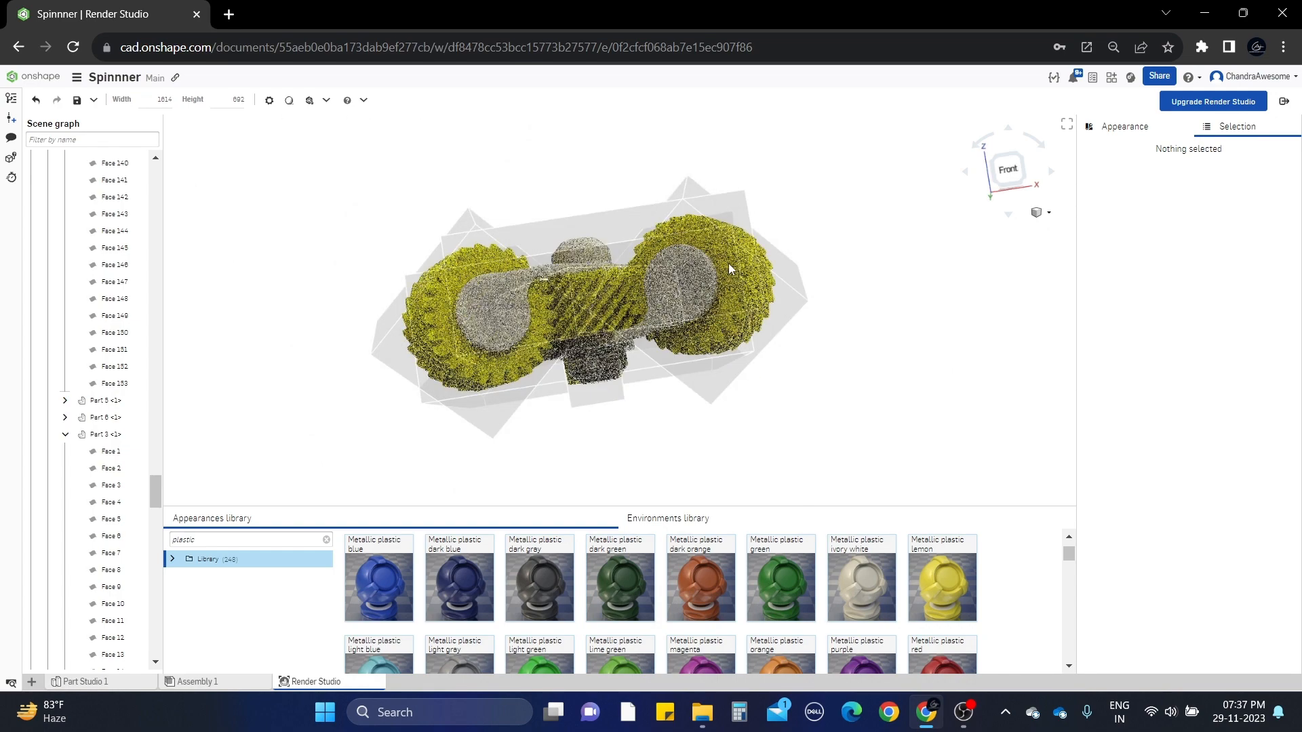
{"action": "left_click", "coordinate": [995, 165]}
{"action": "key", "text": "f"}
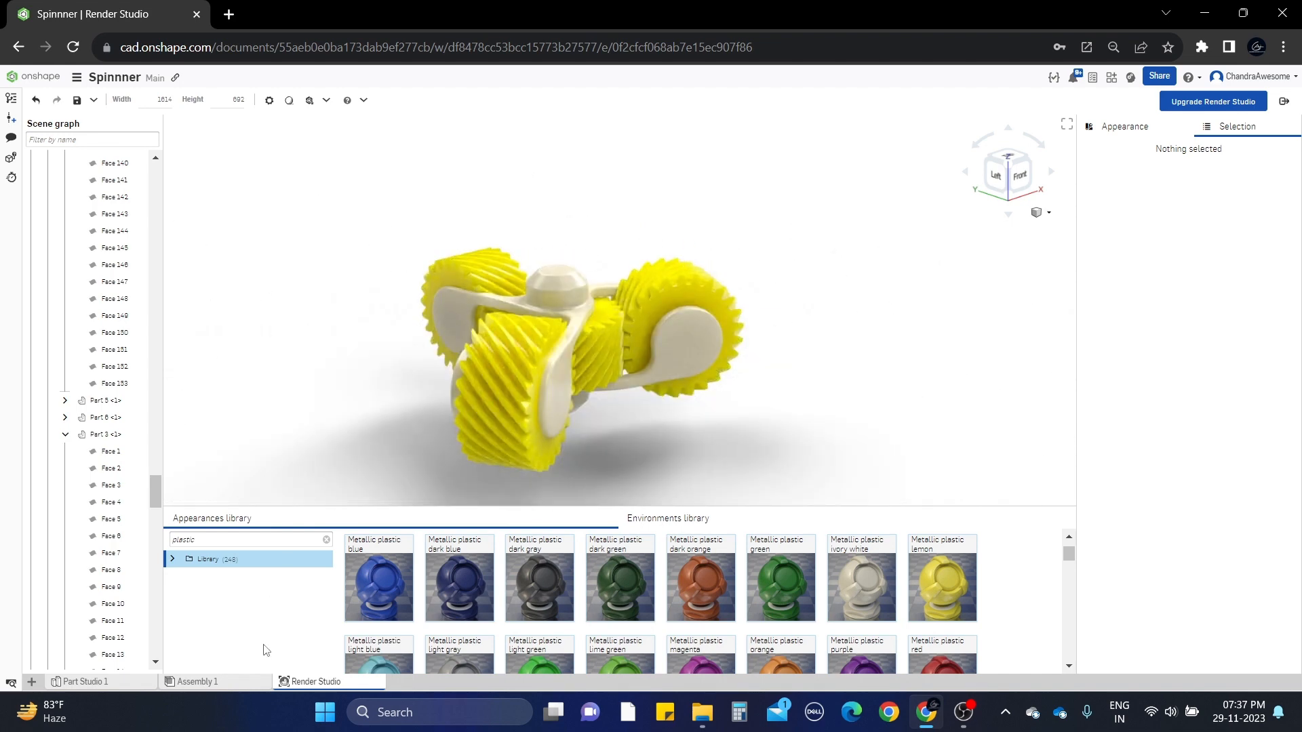
Apply the Circus arena environment to the scene with lighting only, and reapply it with both lighting and background
{"action": "left_click", "coordinate": [698, 522]}
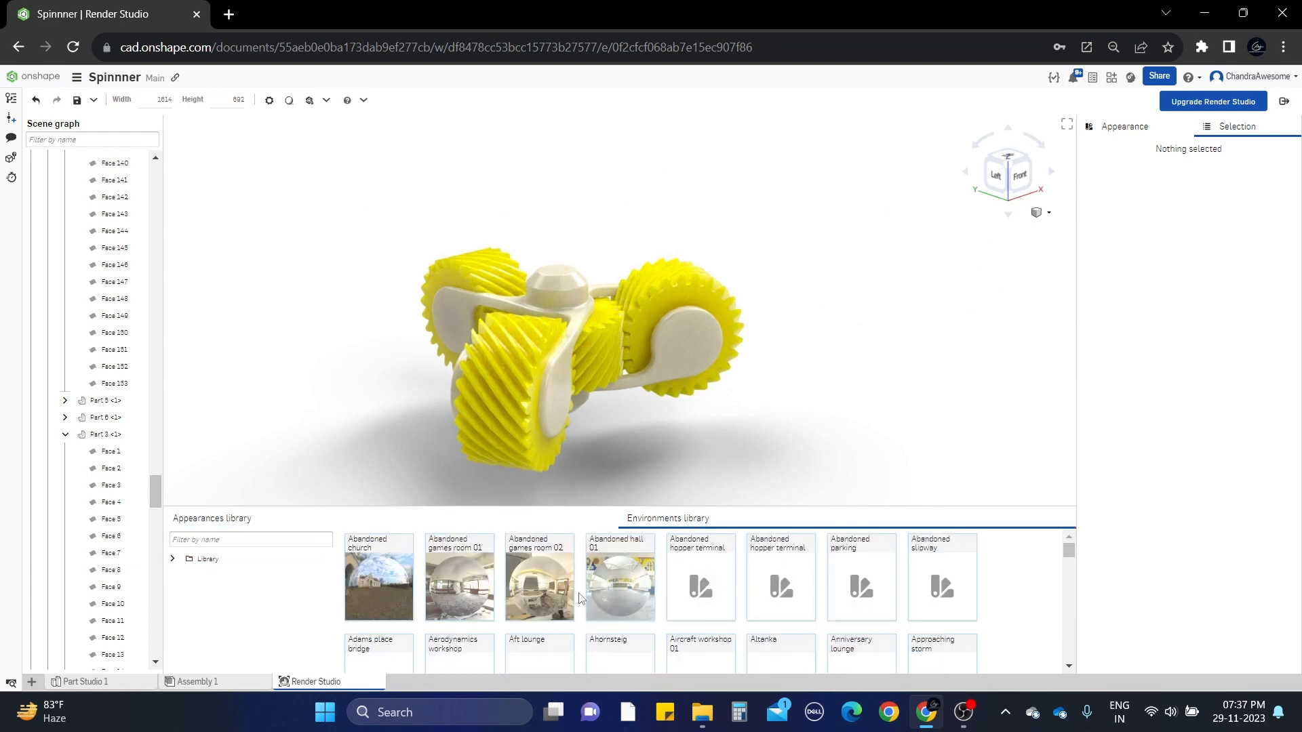
{"action": "scroll", "coordinate": [578, 597], "scroll_direction": "down", "scroll_amount": 1}
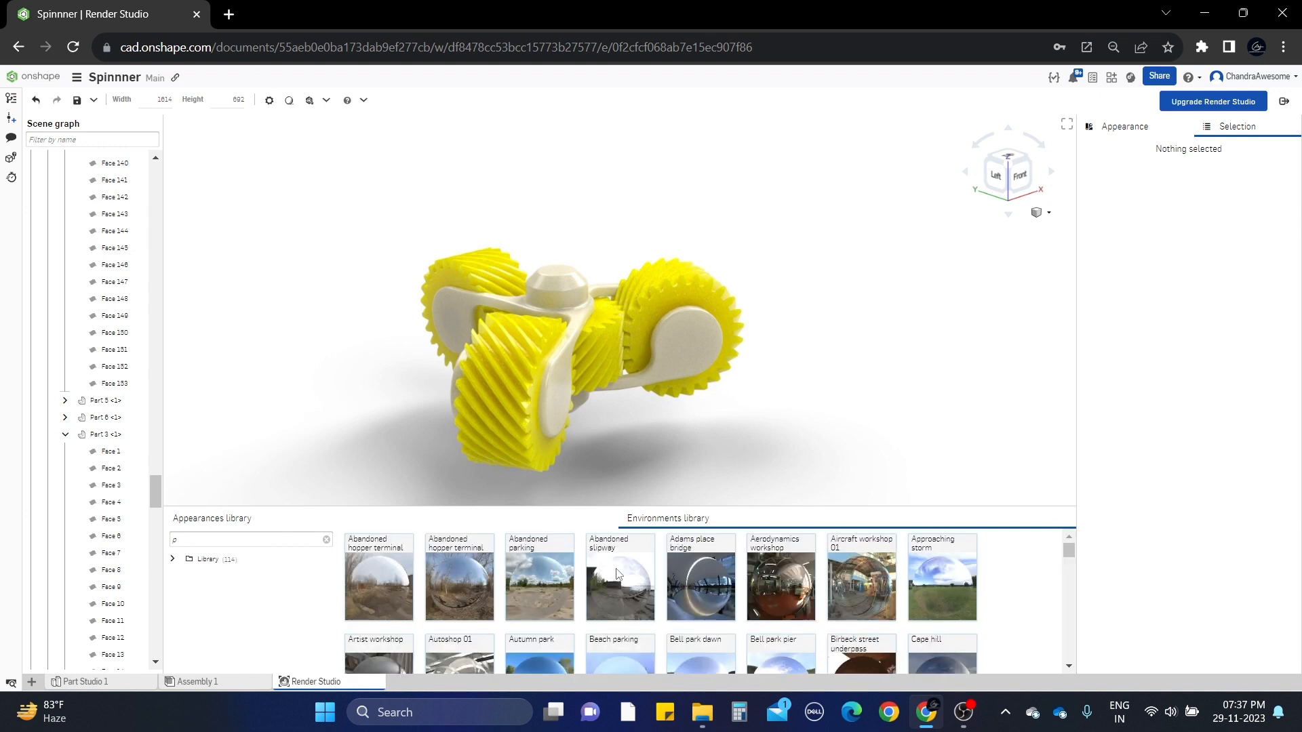
{"action": "scroll", "coordinate": [617, 574], "scroll_direction": "down", "scroll_amount": 6}
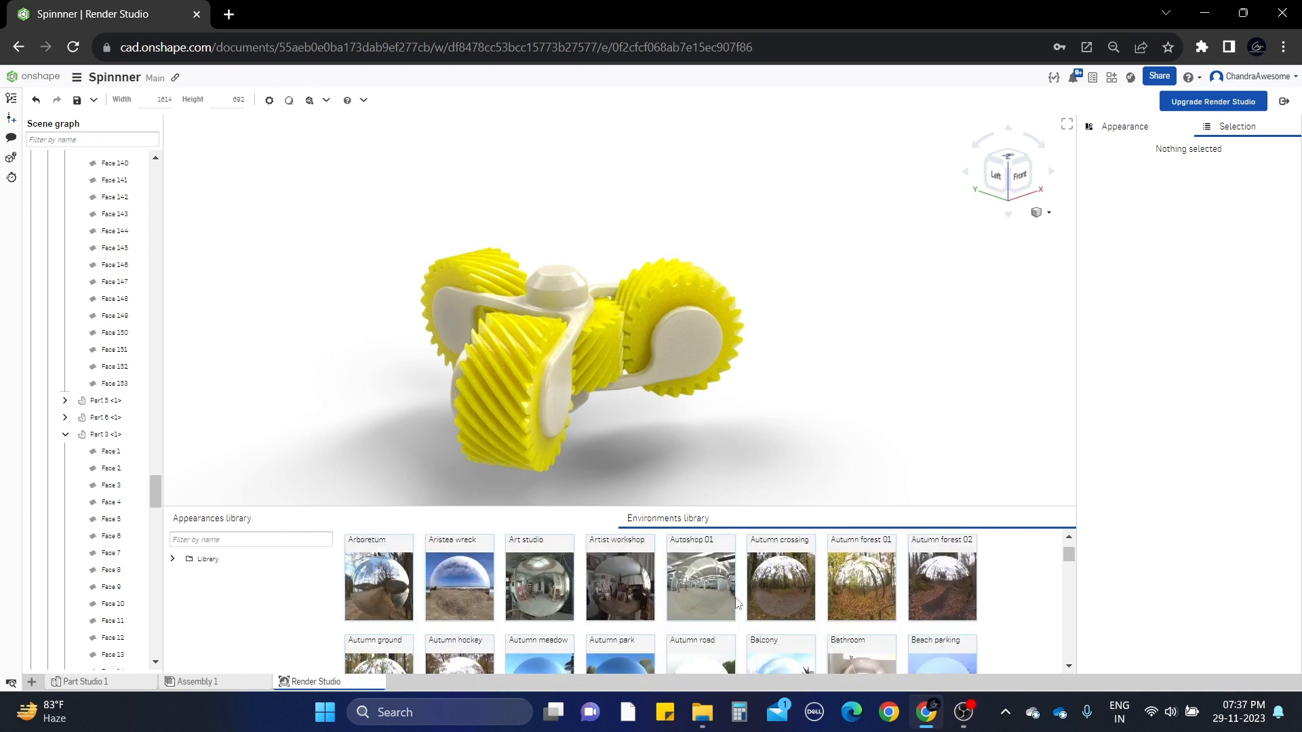
{"action": "scroll", "coordinate": [655, 613], "scroll_direction": "up", "scroll_amount": 2}
{"action": "scroll", "coordinate": [655, 616], "scroll_direction": "down", "scroll_amount": 3}
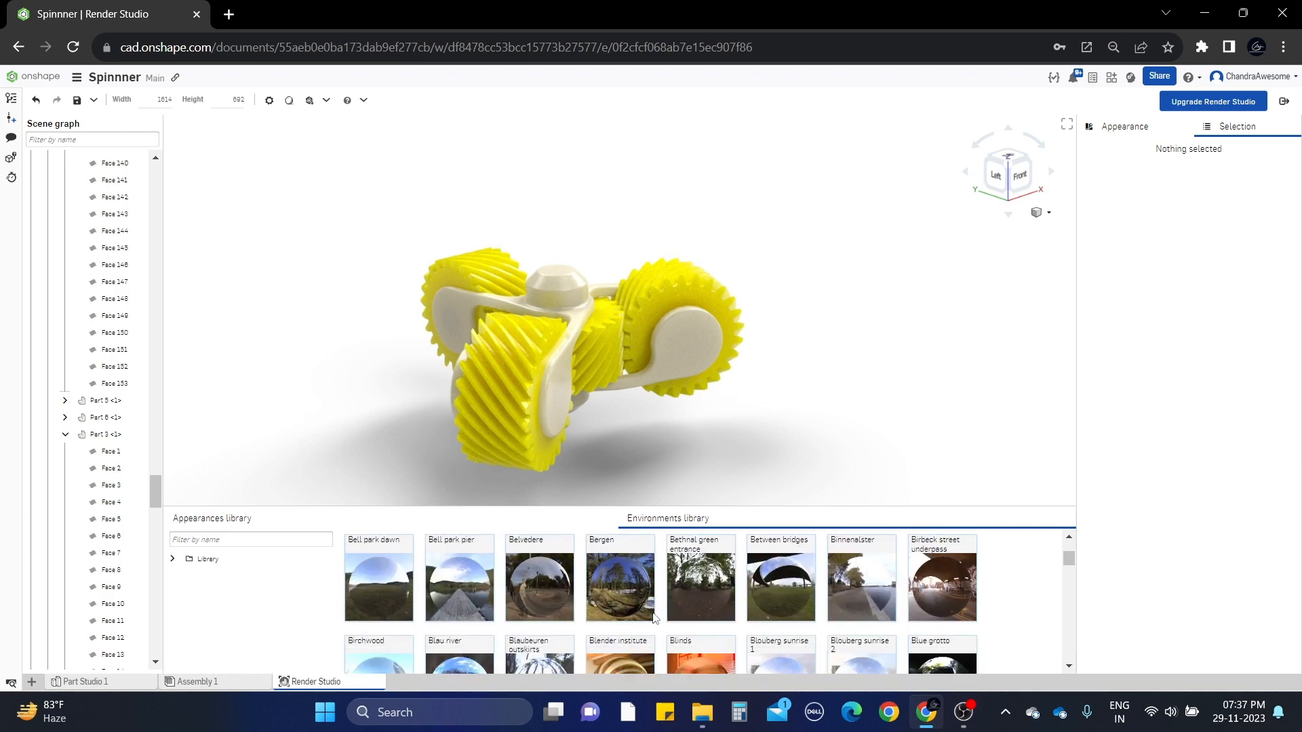
{"action": "scroll", "coordinate": [655, 617], "scroll_direction": "down", "scroll_amount": 1}
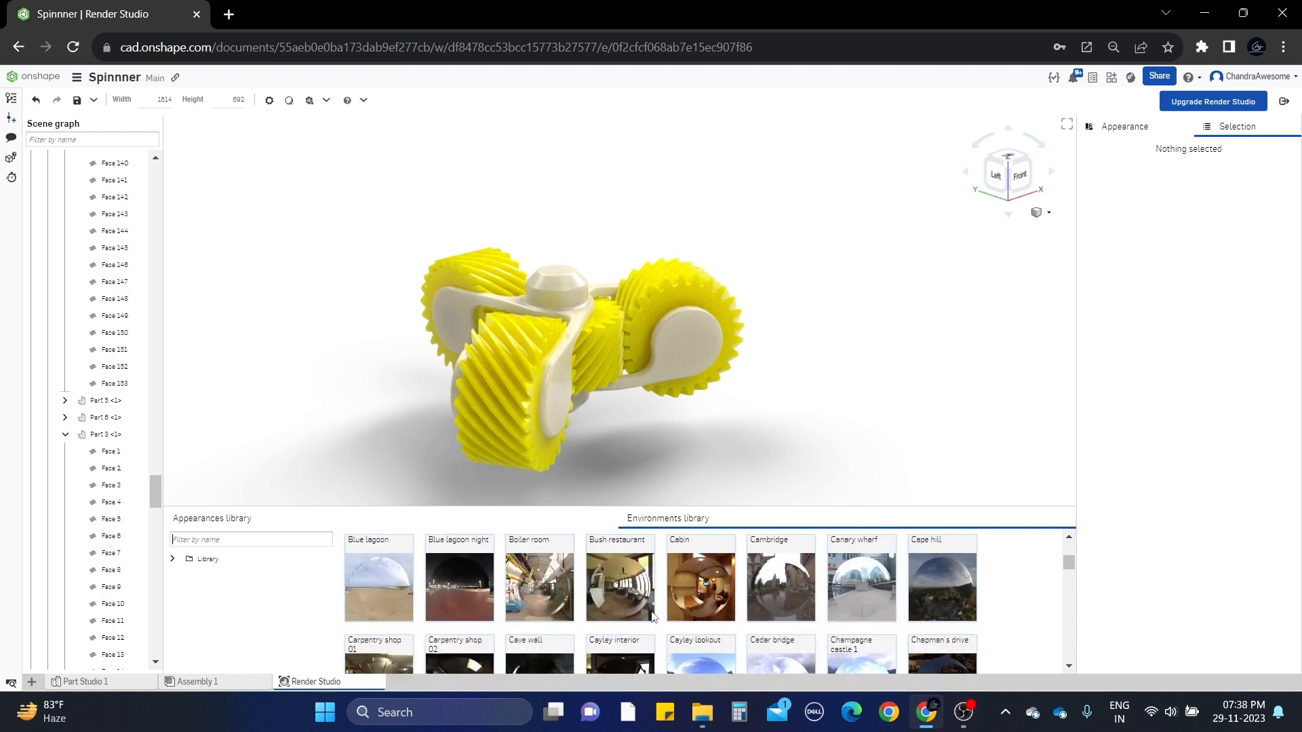
{"action": "scroll", "coordinate": [791, 593], "scroll_direction": "down", "scroll_amount": 2}
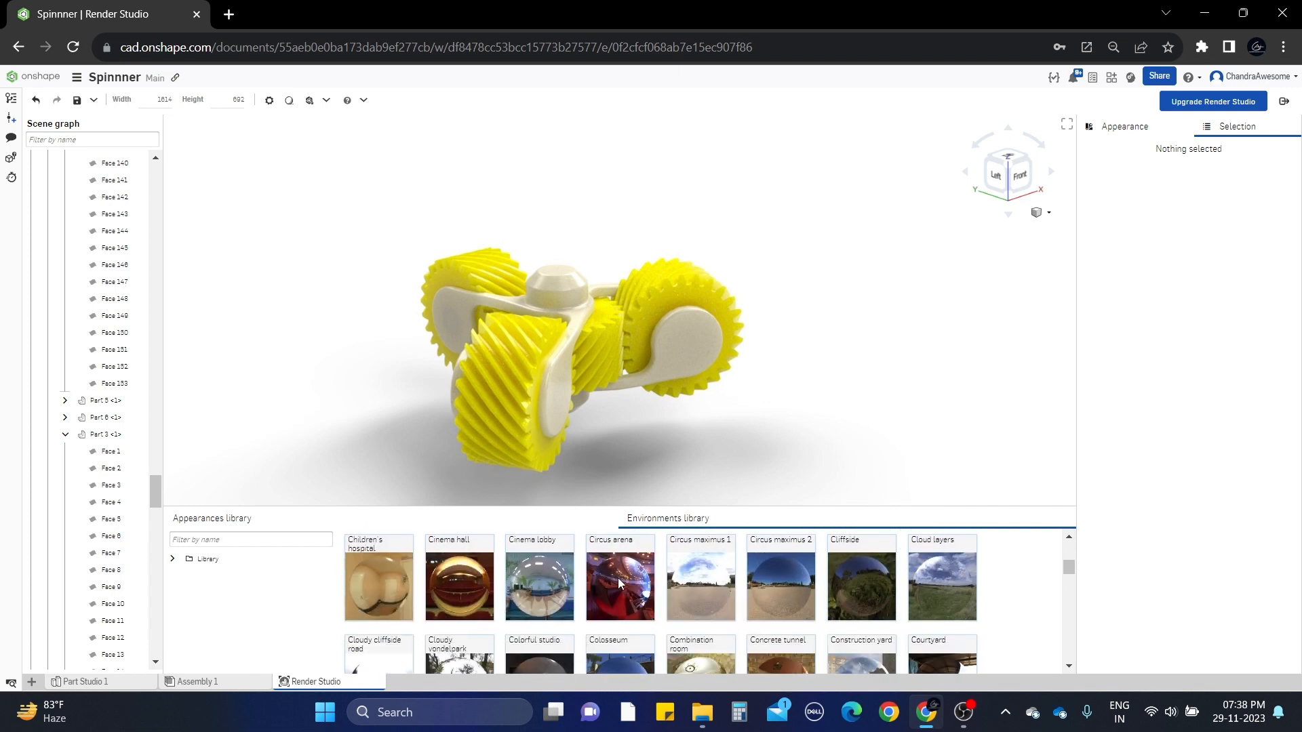
{"action": "left_click_drag", "start_coordinate": [618, 582], "coordinate": [780, 393]}
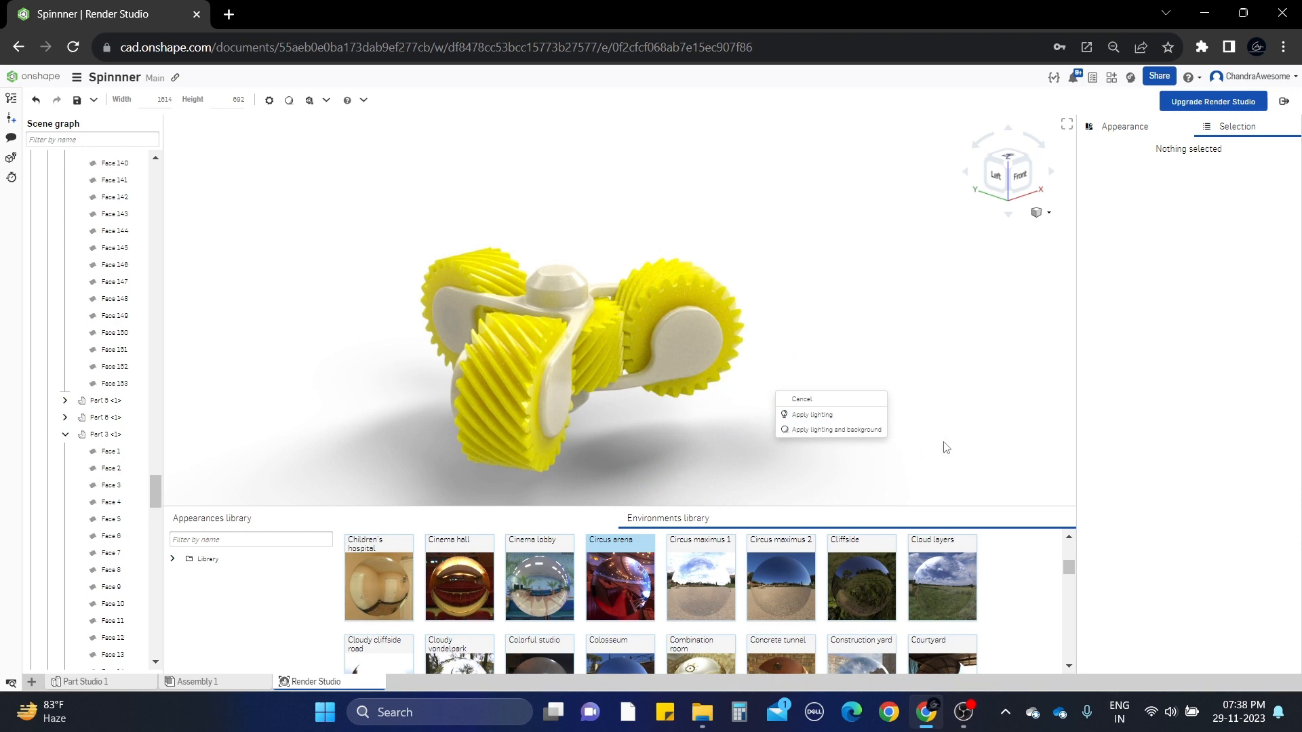
{"action": "left_click", "coordinate": [828, 420]}
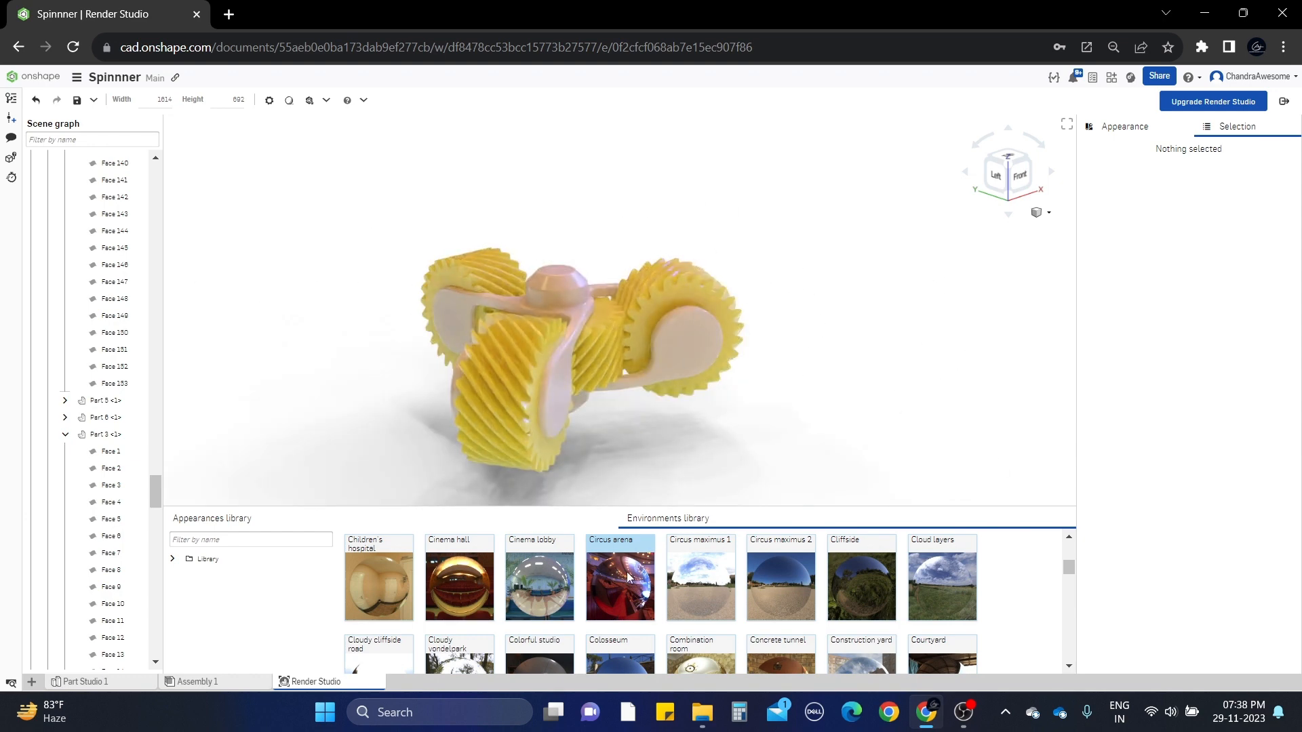
{"action": "left_click_drag", "start_coordinate": [627, 577], "coordinate": [845, 339]}
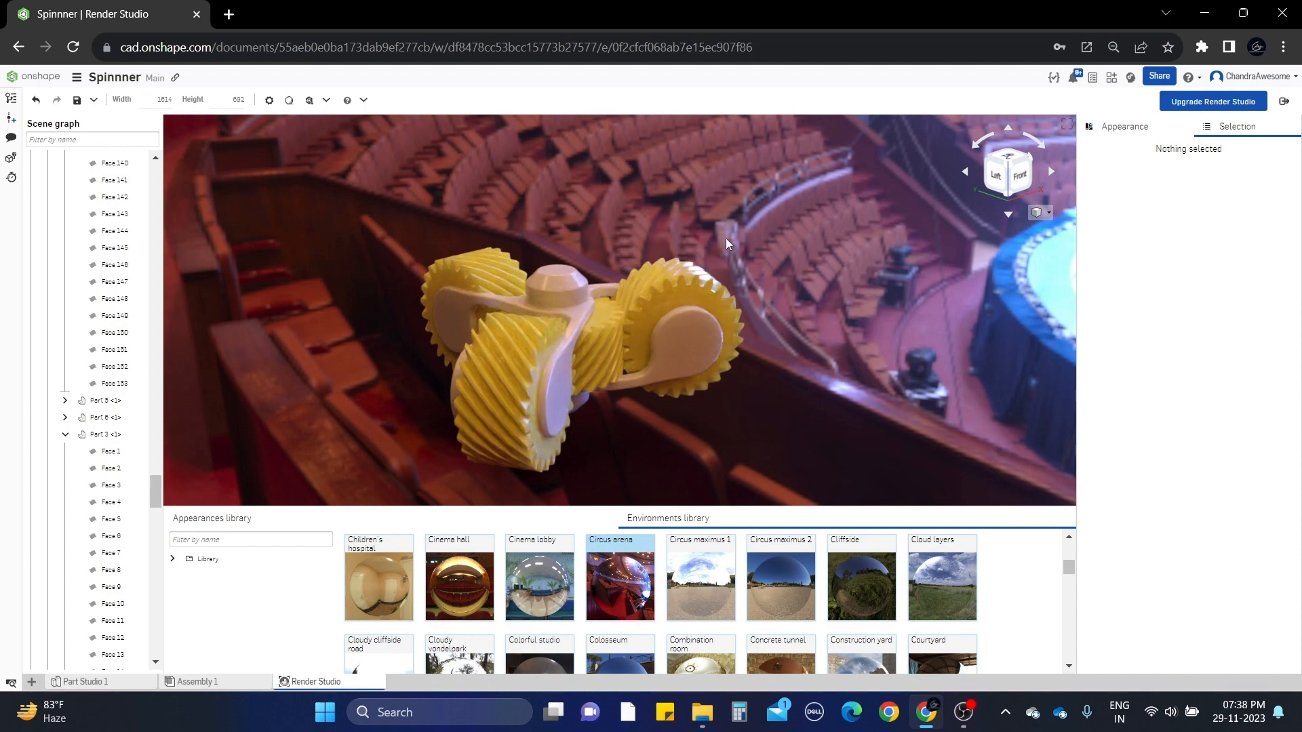
{"action": "right_click_drag", "start_coordinate": [596, 251], "coordinate": [621, 251]}
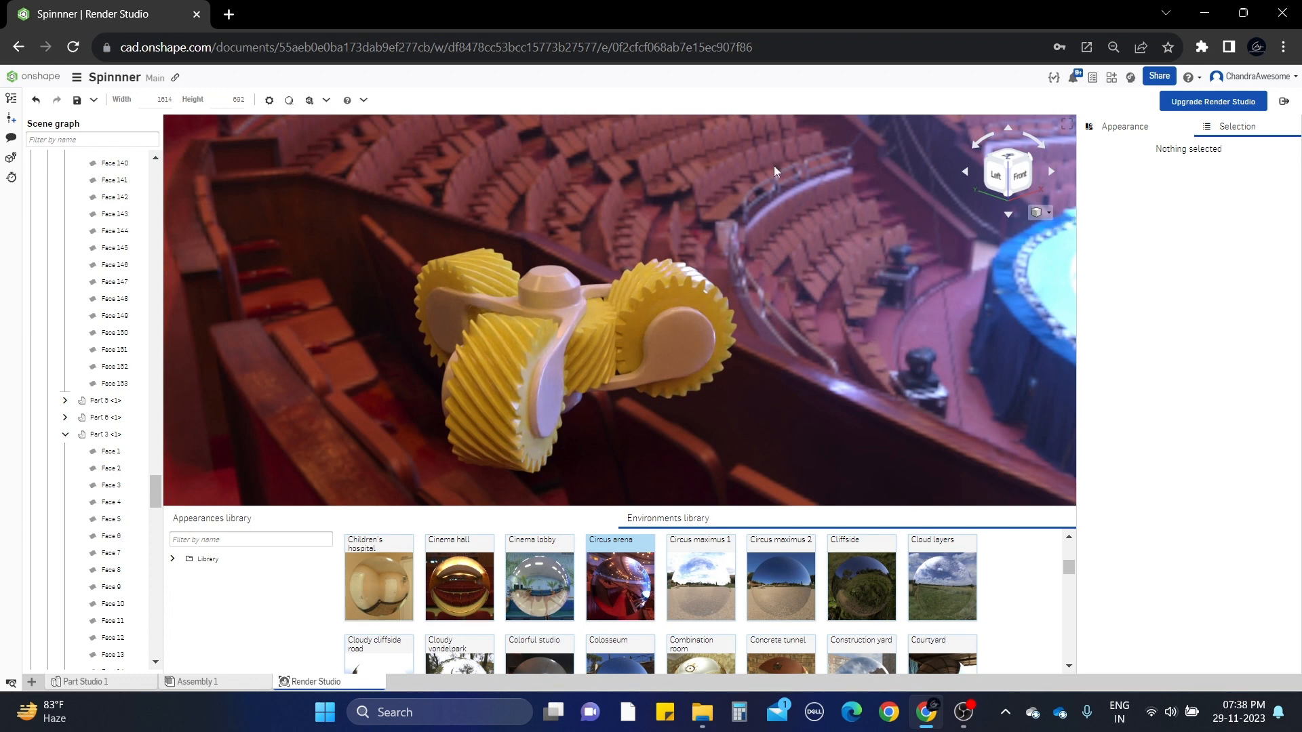
Try the background settings with Refract background enabled and the type set to Image, and discard them
{"action": "left_click", "coordinate": [1049, 213]}
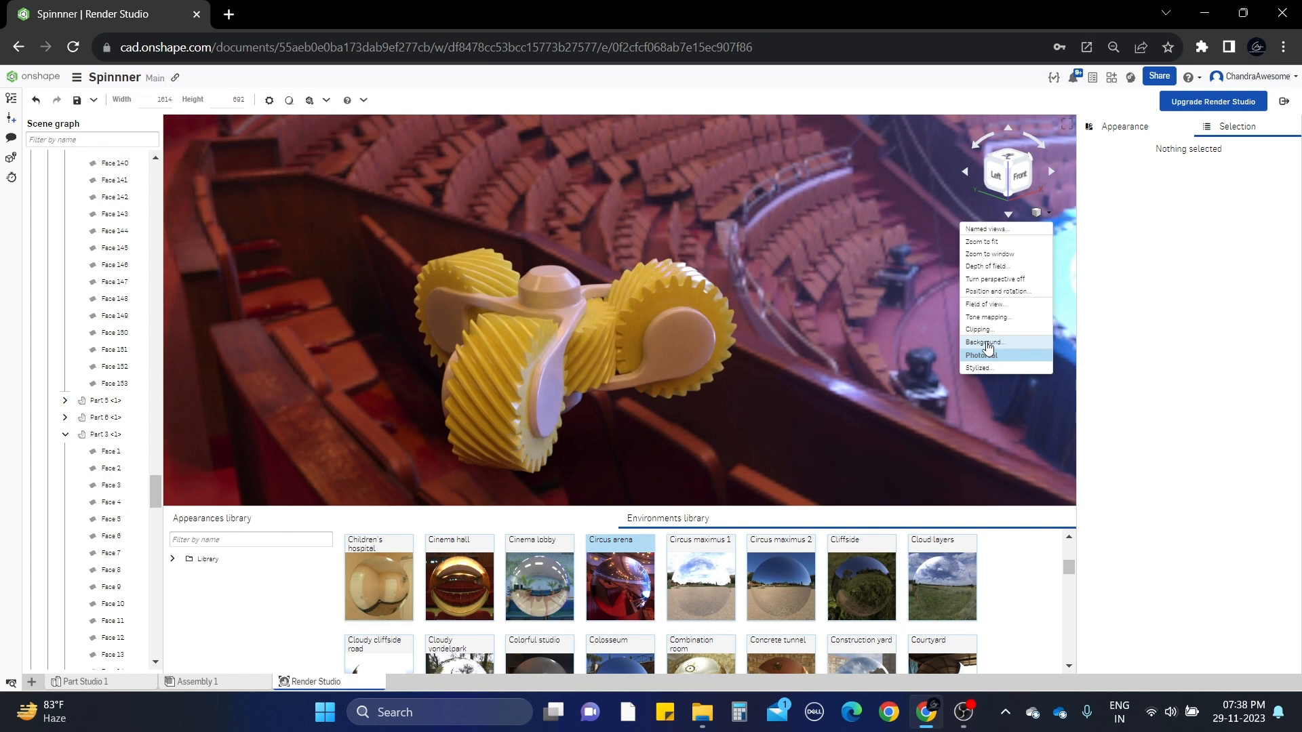
{"action": "left_click", "coordinate": [540, 134]}
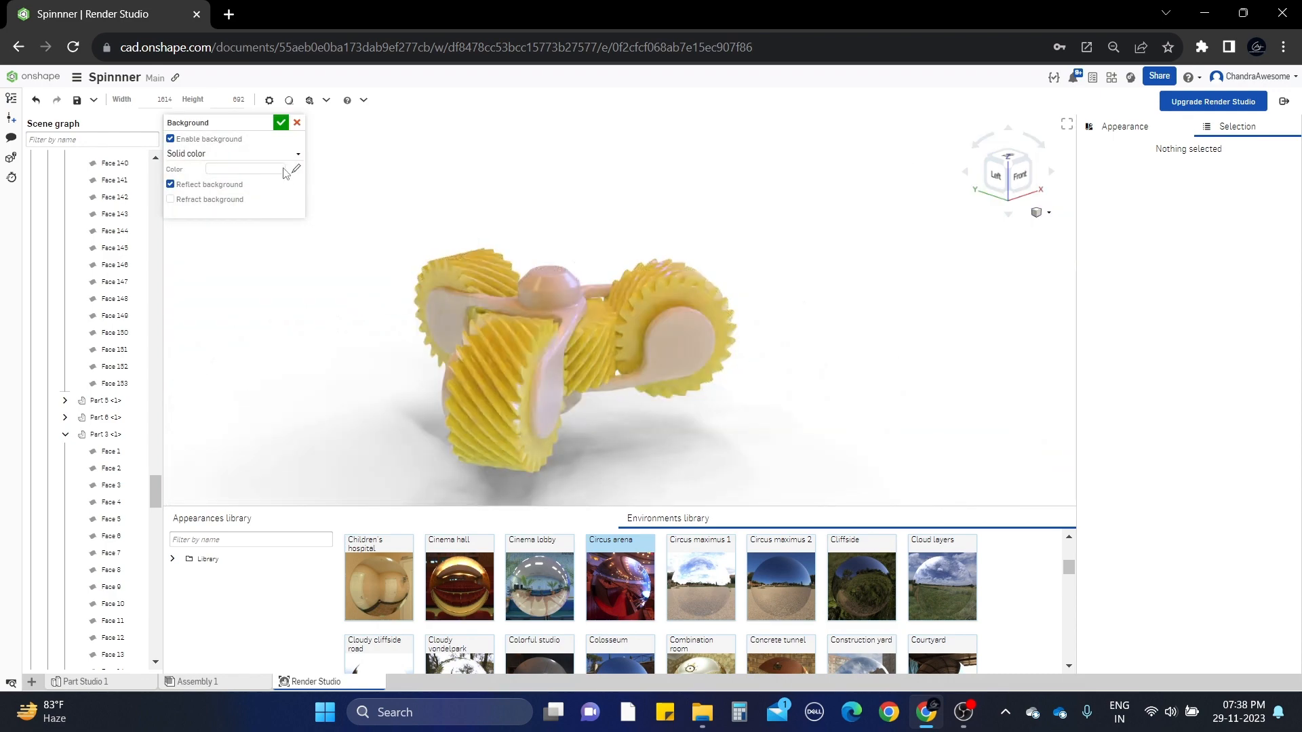
{"action": "left_click", "coordinate": [296, 155]}
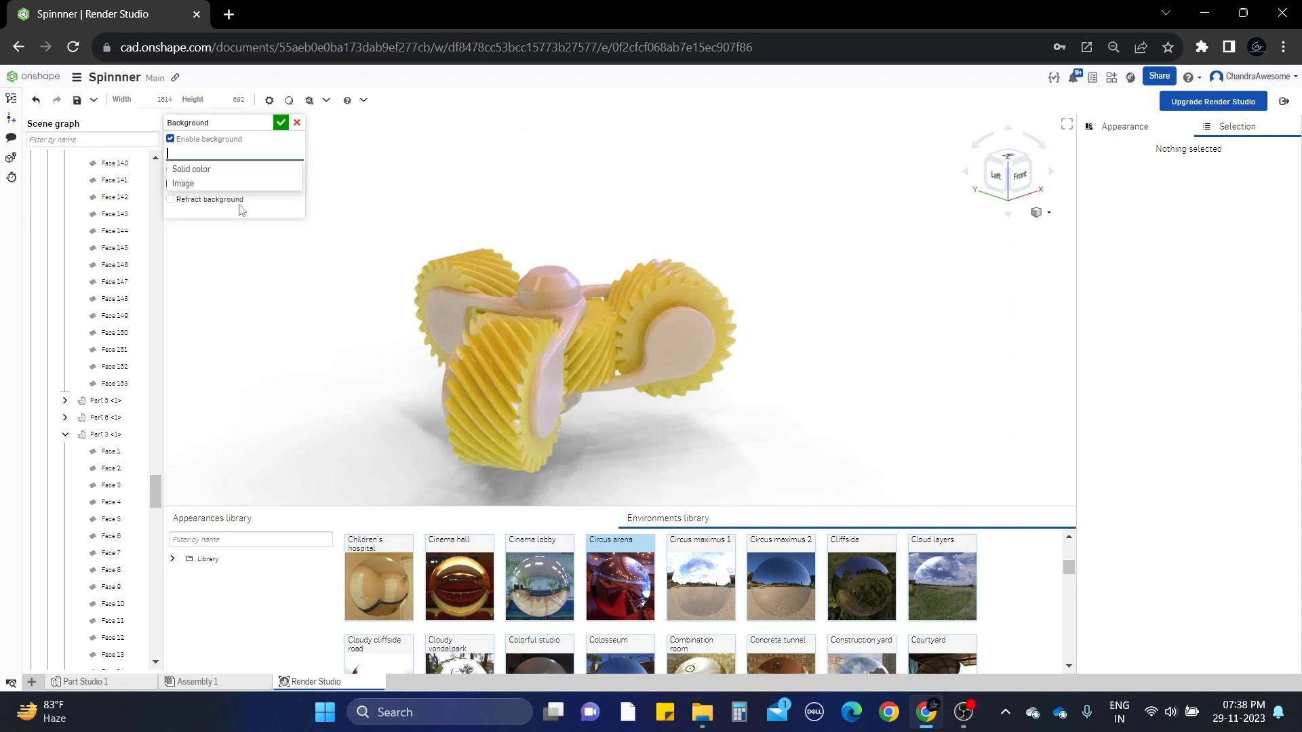
{"action": "left_click", "coordinate": [240, 210]}
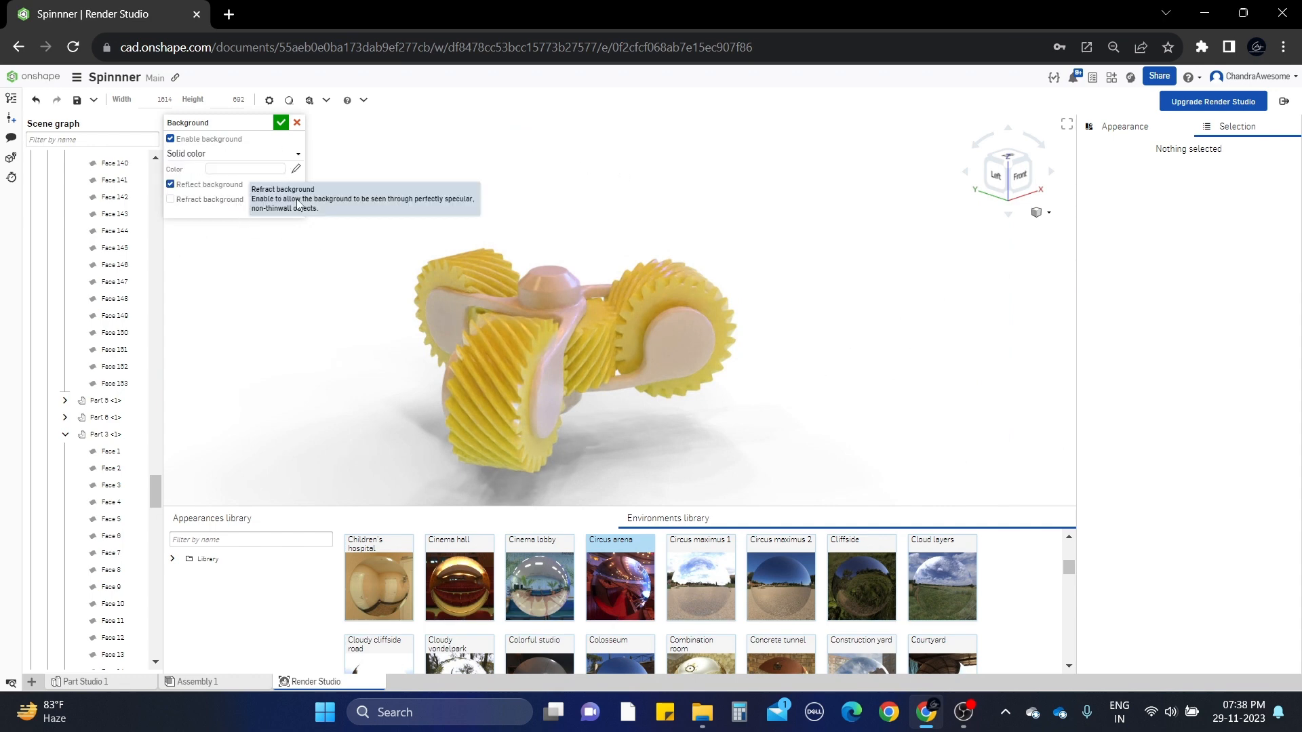
{"action": "left_click", "coordinate": [185, 203]}
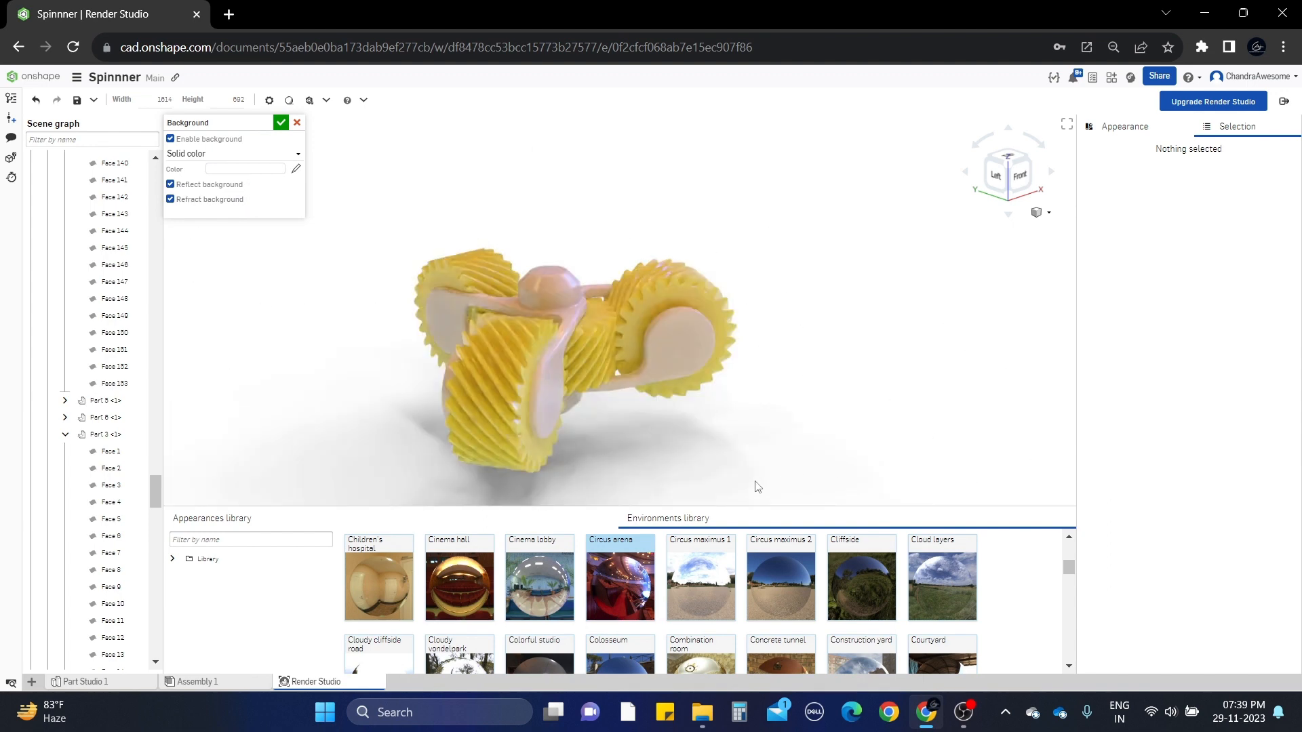
{"action": "left_click", "coordinate": [269, 160]}
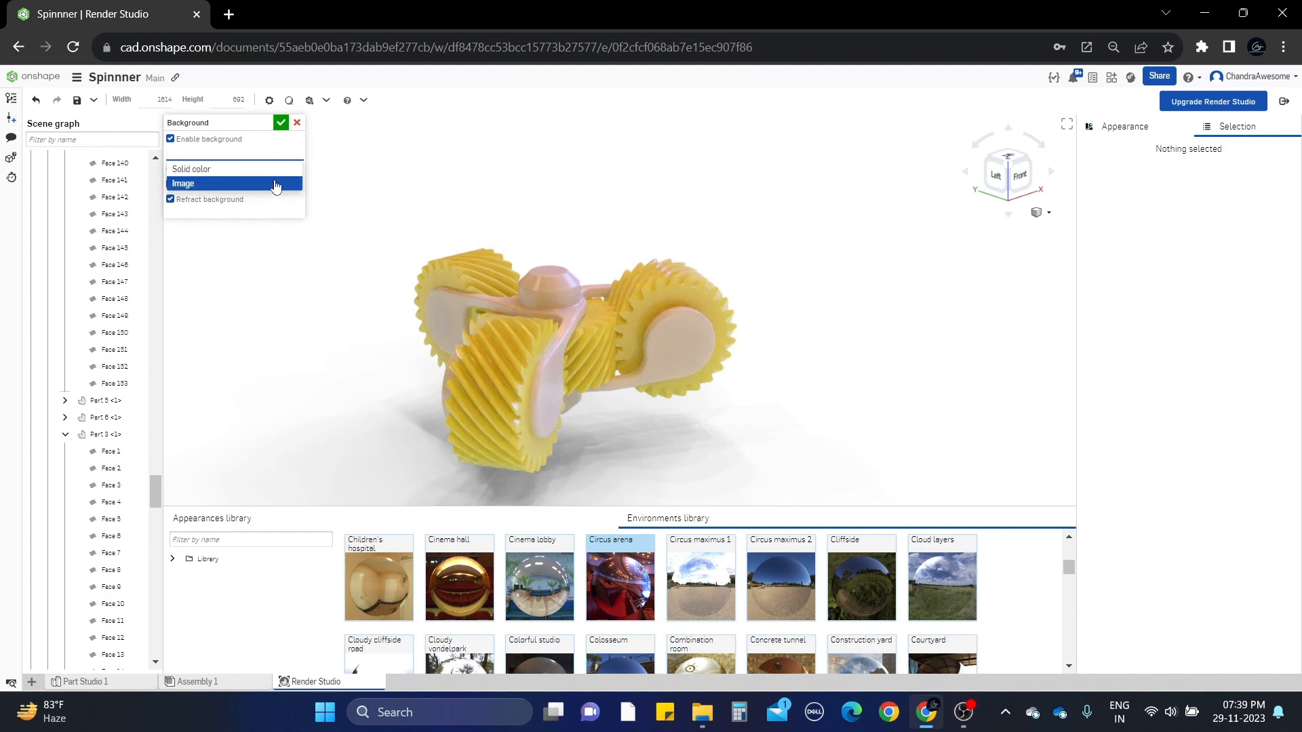
{"action": "key", "text": "Return"}
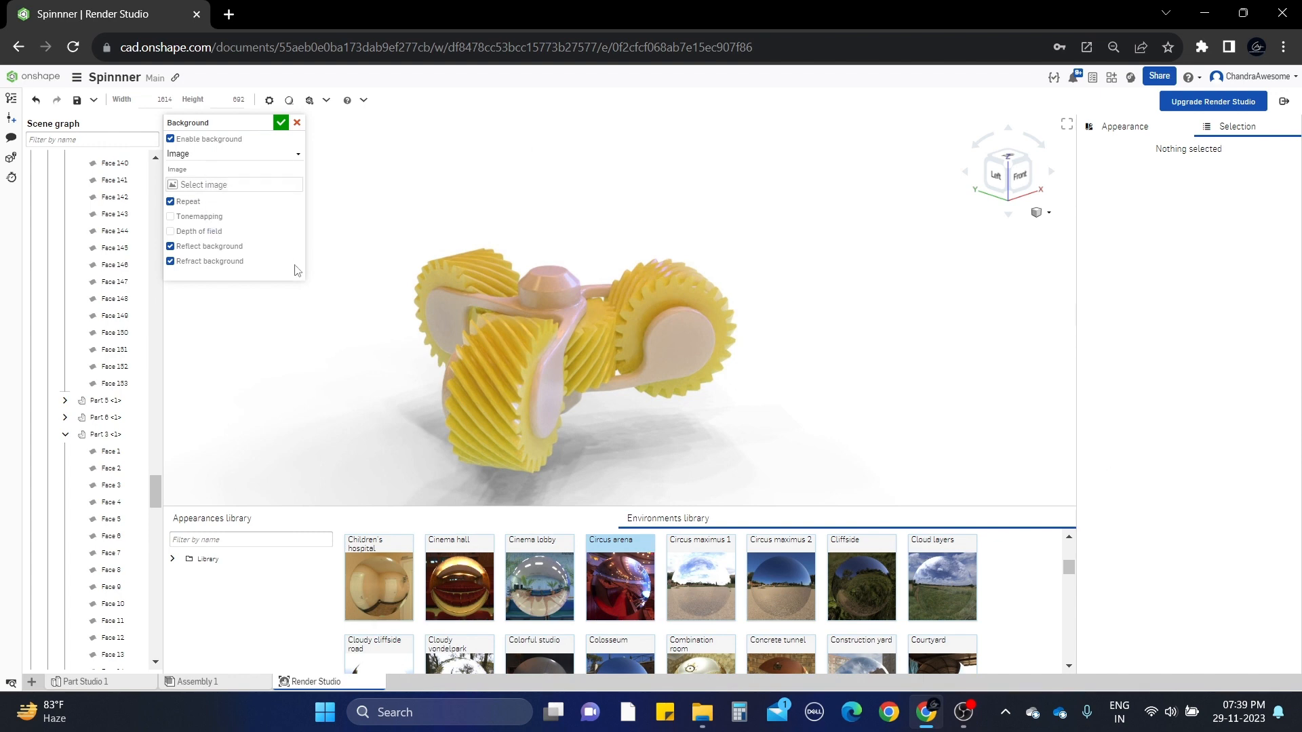
{"action": "left_click", "coordinate": [170, 232]}
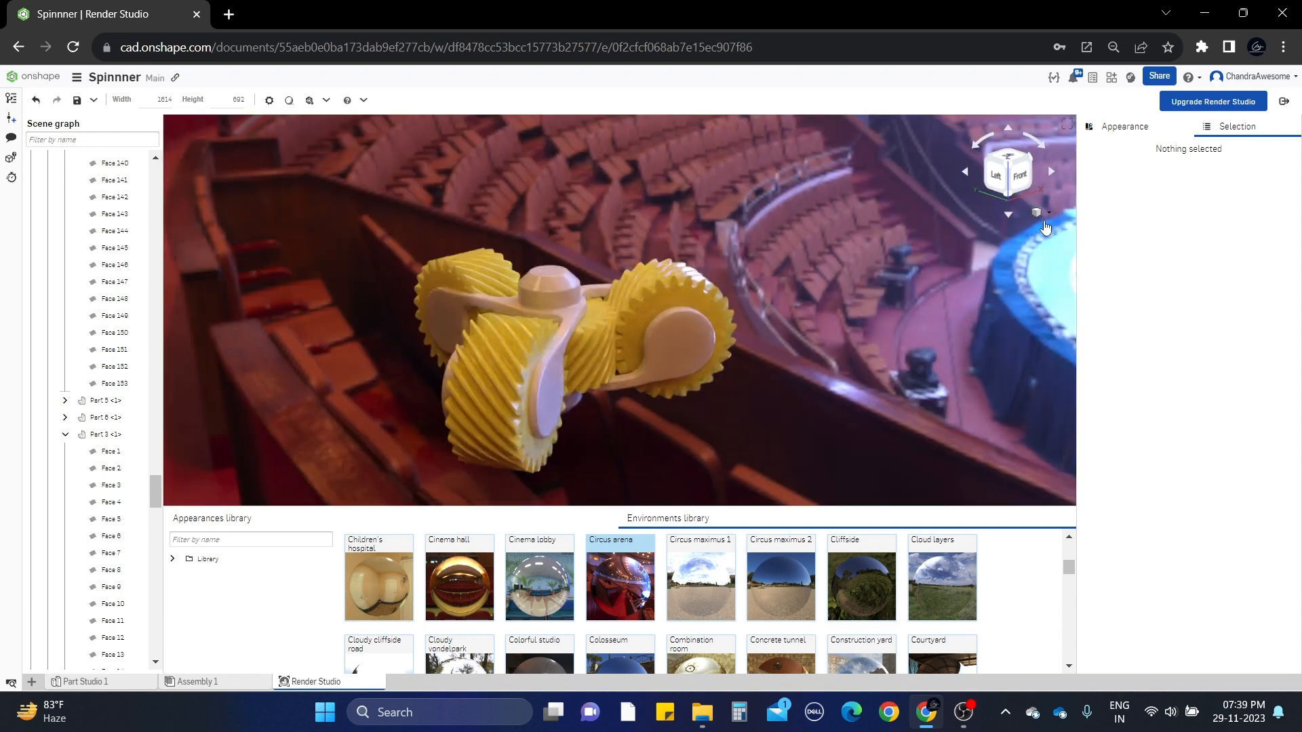
Try the Stylized render mode with the Smooth shaded style and cancel it
{"action": "left_click", "coordinate": [1037, 213]}
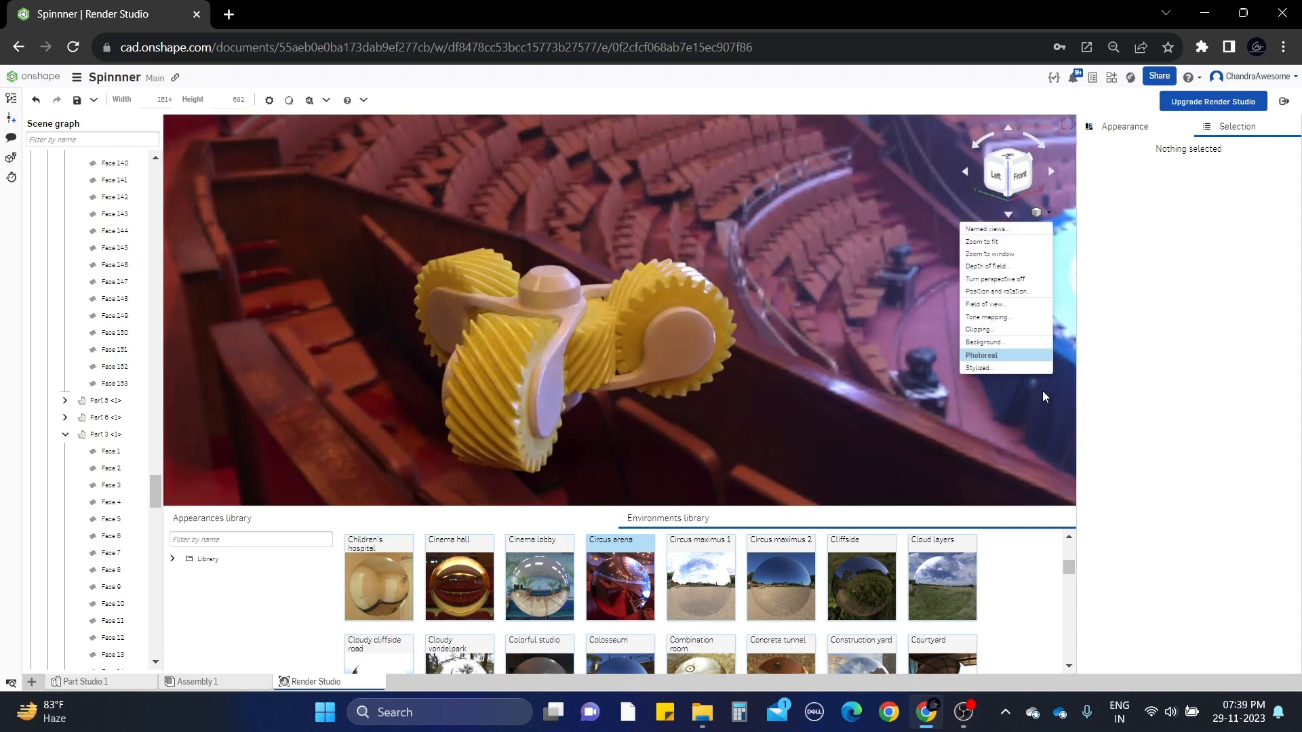
{"action": "left_click", "coordinate": [1000, 368]}
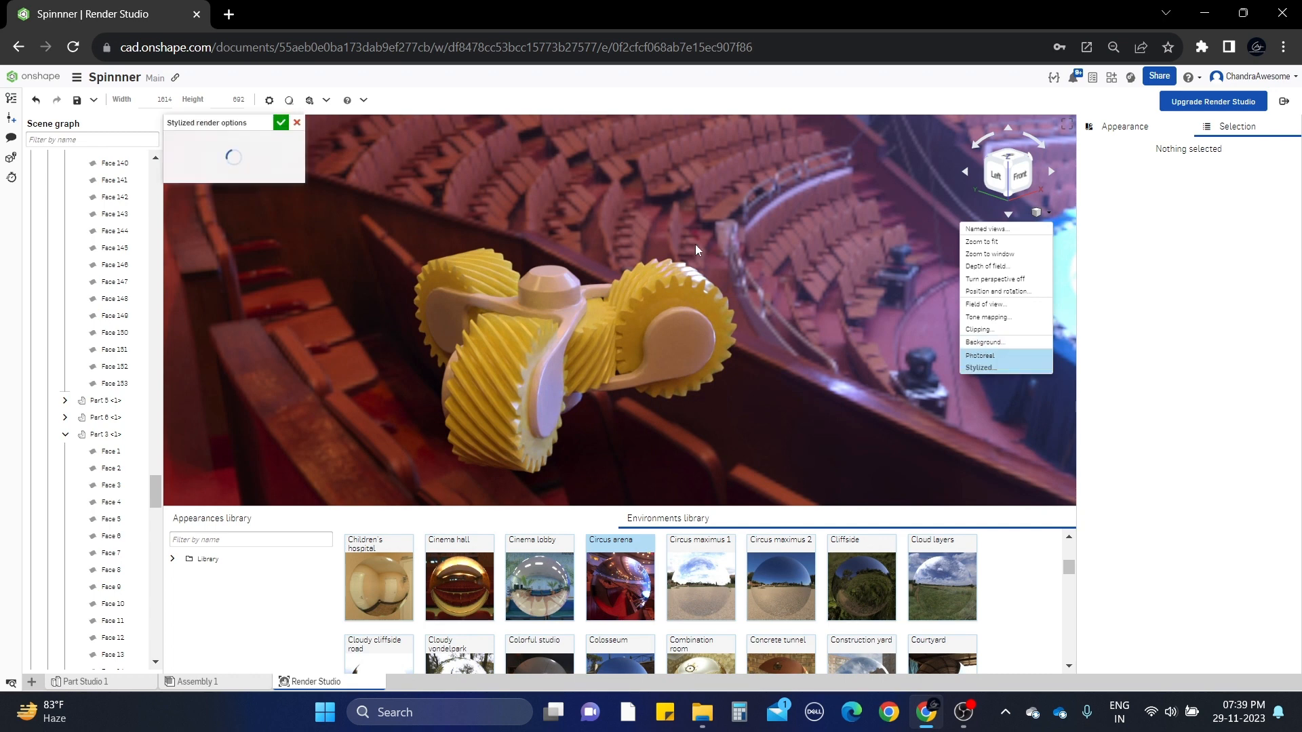
{"action": "left_click", "coordinate": [267, 146]}
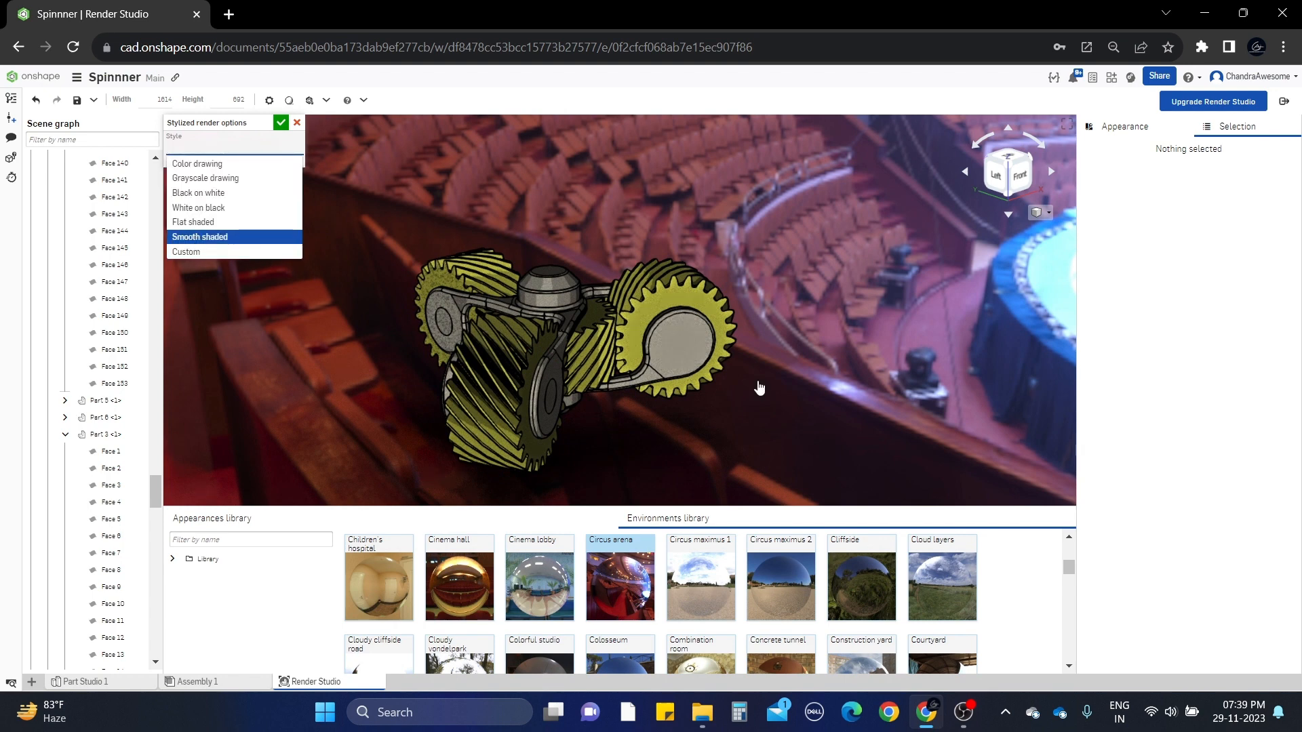
{"action": "left_click", "coordinate": [682, 268]}
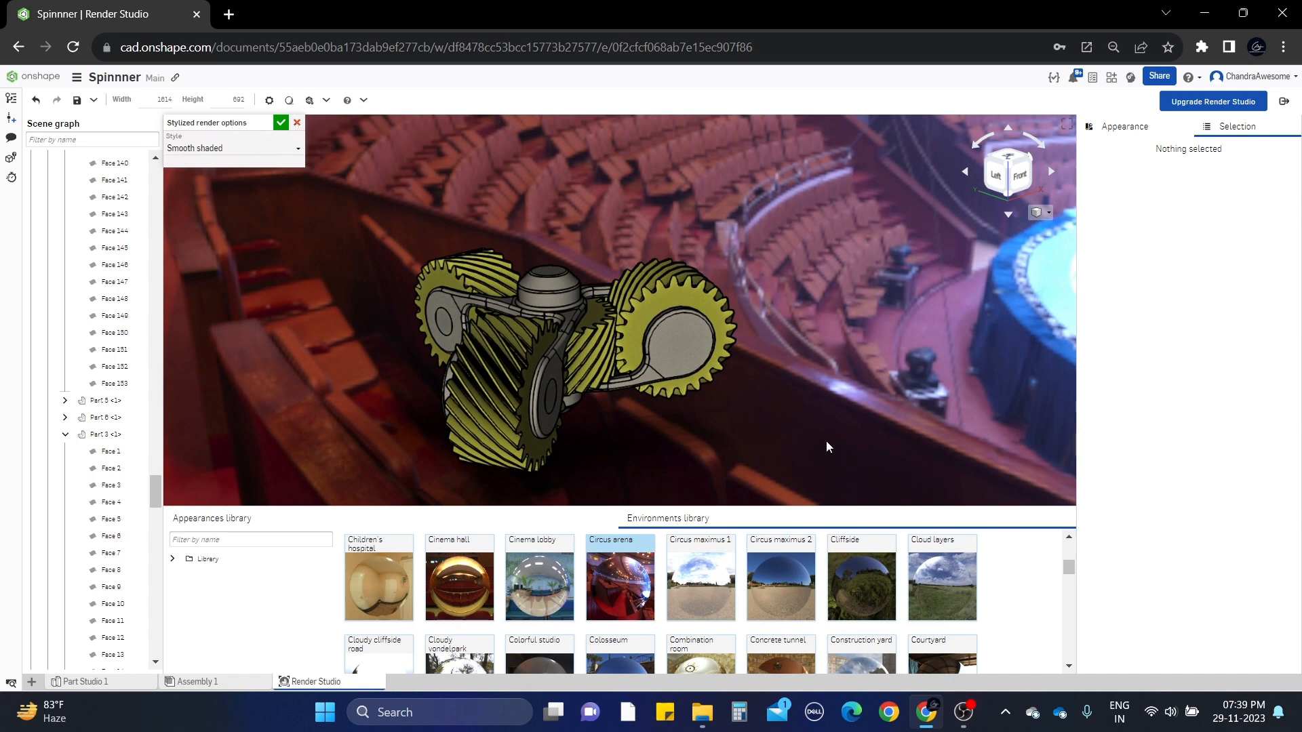
{"action": "left_click", "coordinate": [297, 123]}
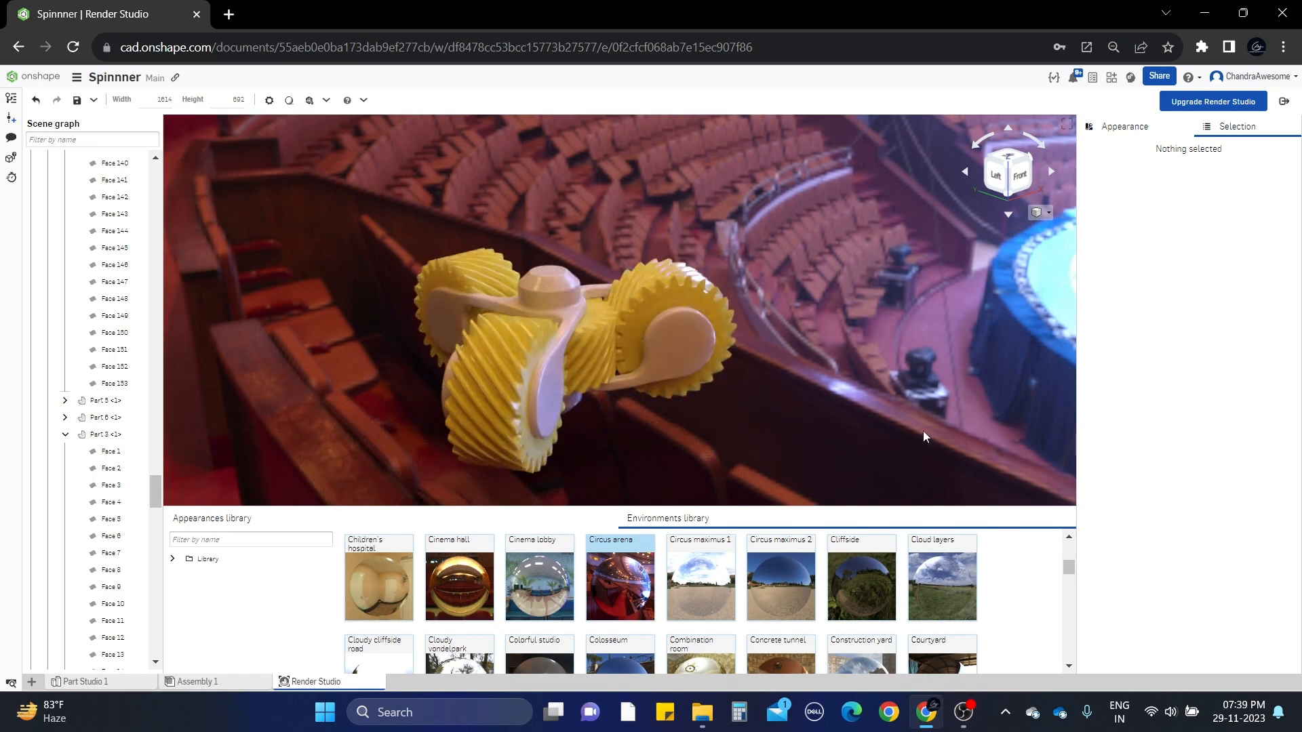
Examine the Optimisation options in the selection properties of the gear Part 4
{"action": "left_click", "coordinate": [686, 290]}
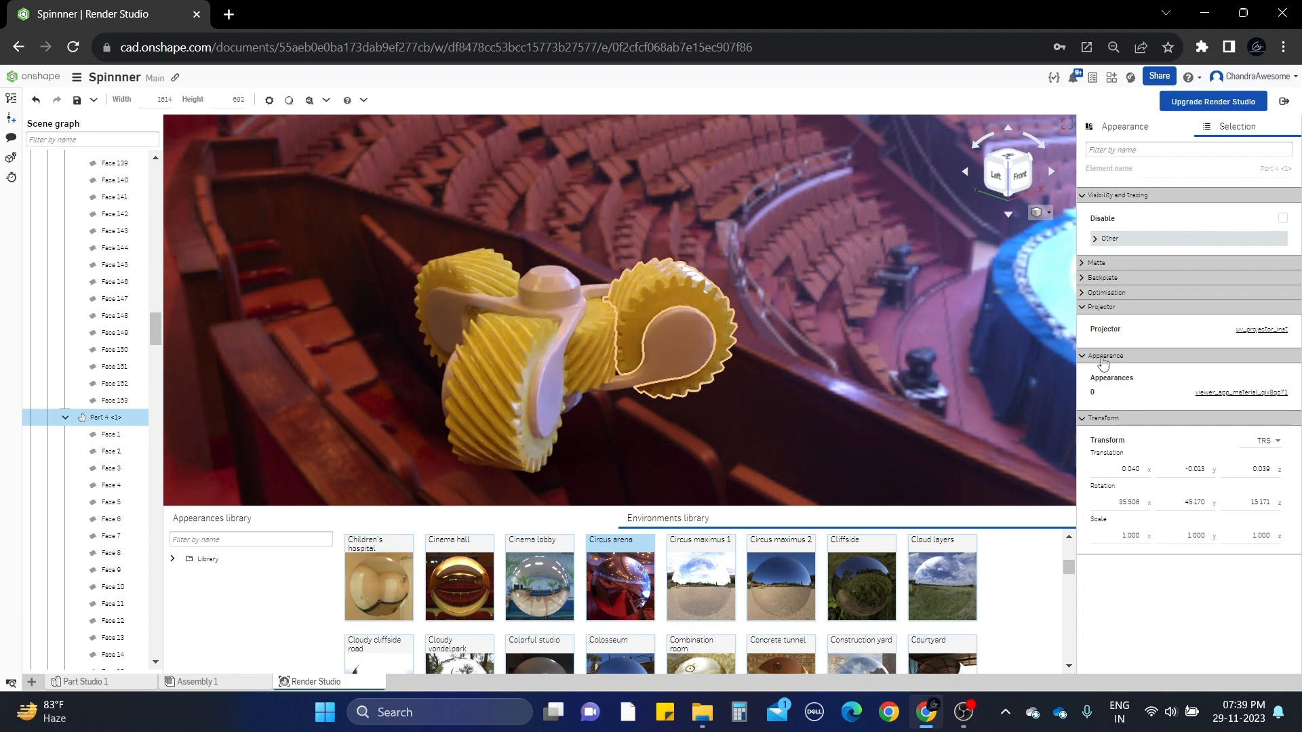
{"action": "left_click", "coordinate": [1097, 293]}
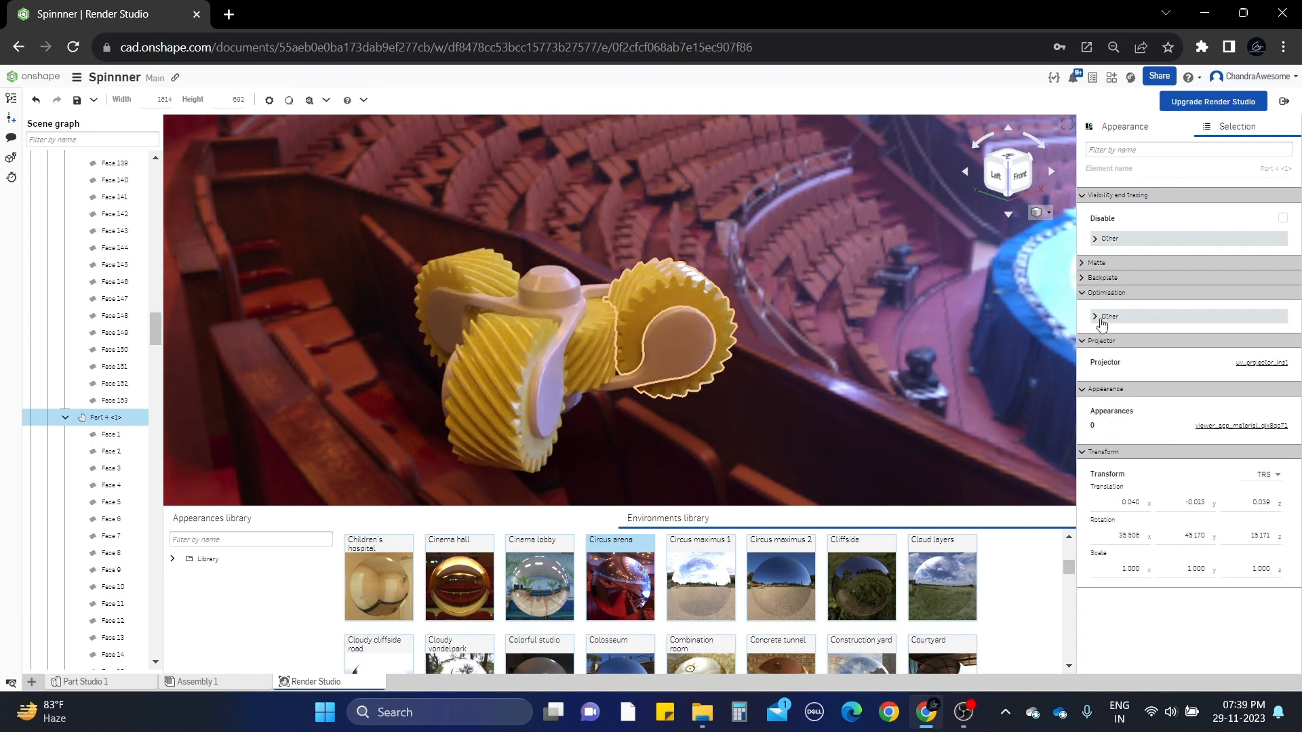
{"action": "left_click", "coordinate": [1102, 317]}
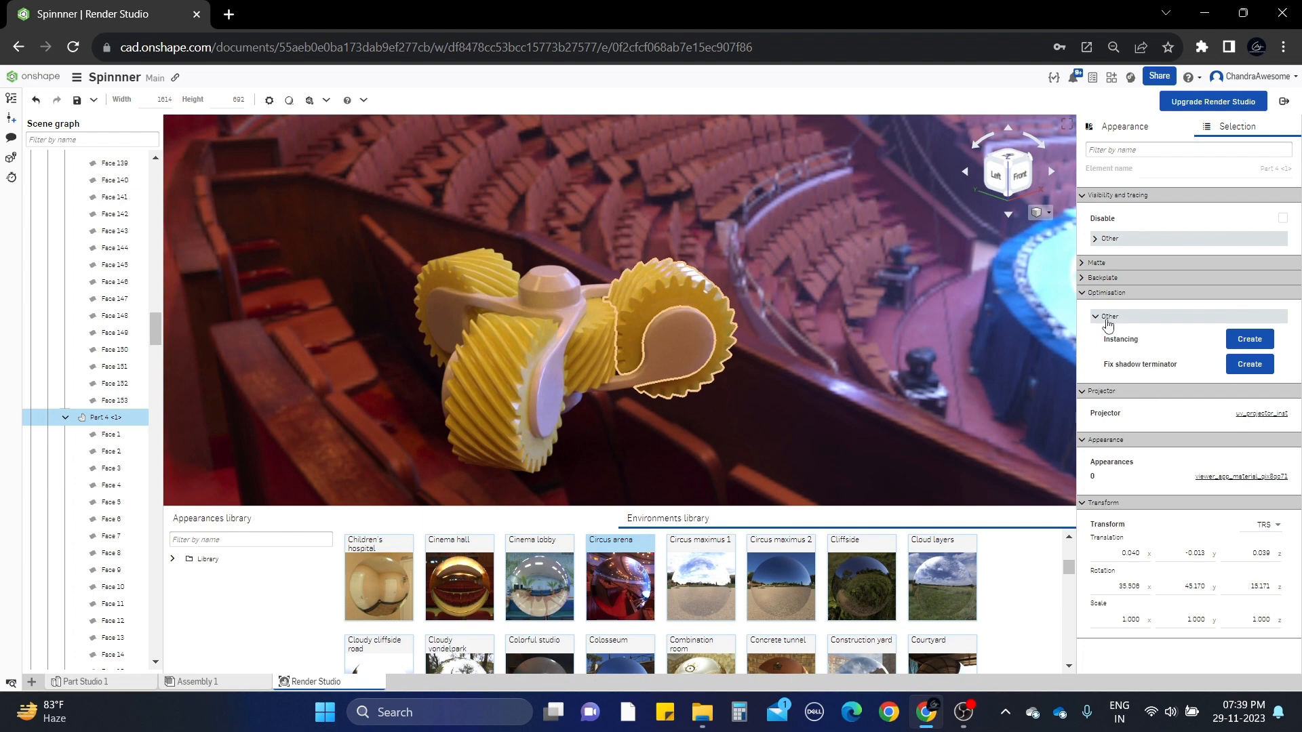
{"action": "left_click", "coordinate": [1106, 316]}
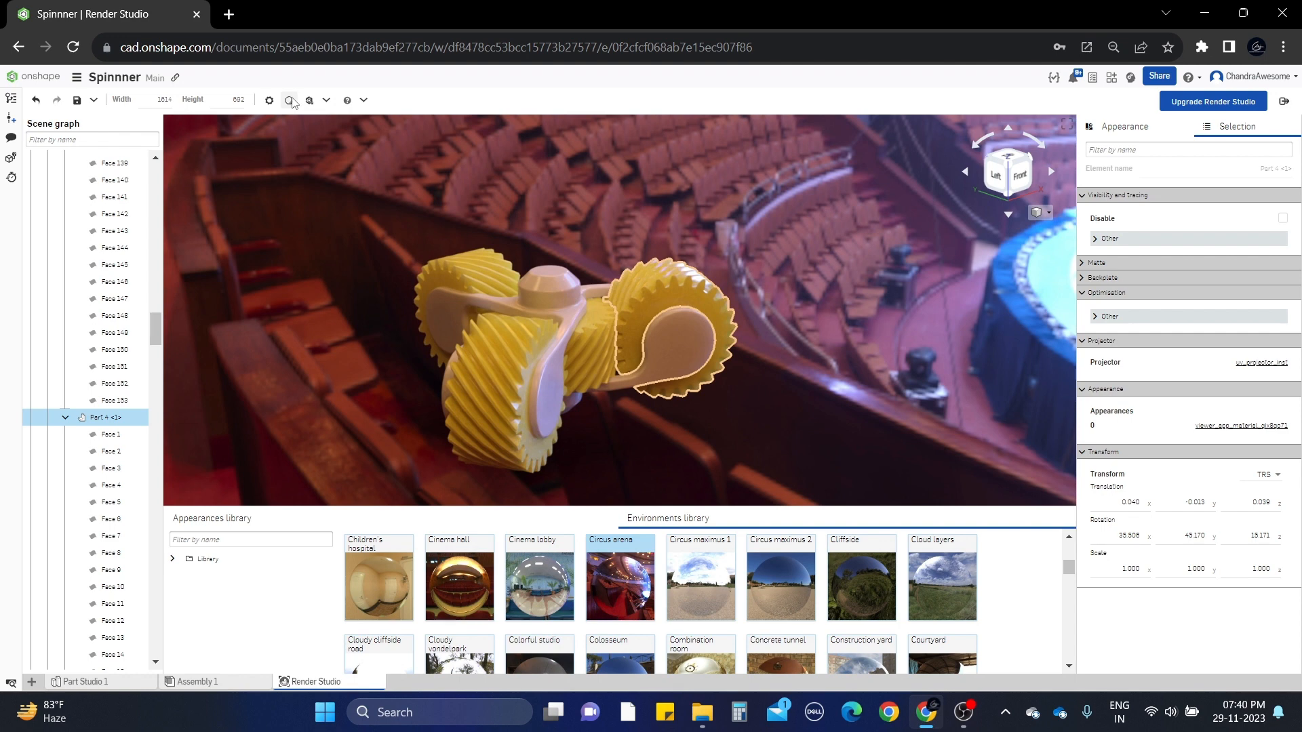
Render the scene to Onshape at Production quality and close the render options when the rendering completes
{"action": "left_click", "coordinate": [327, 102]}
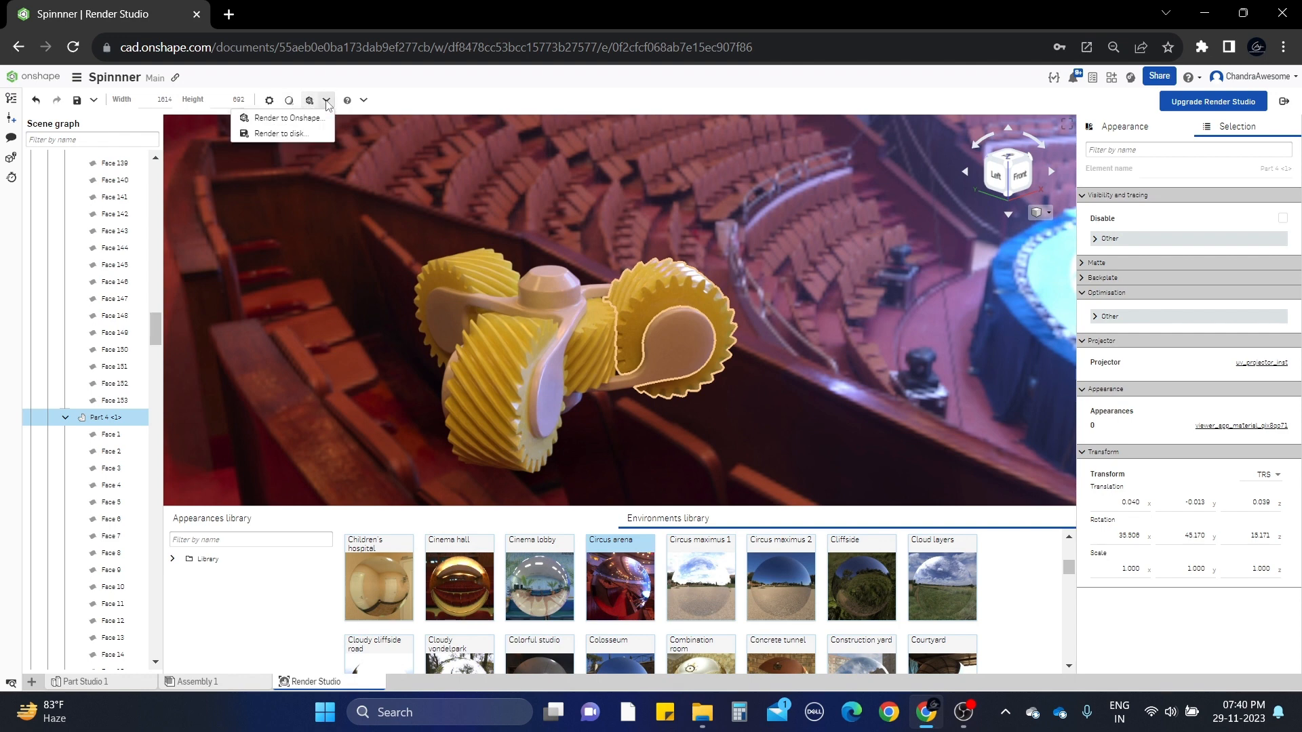
{"action": "left_click", "coordinate": [303, 125]}
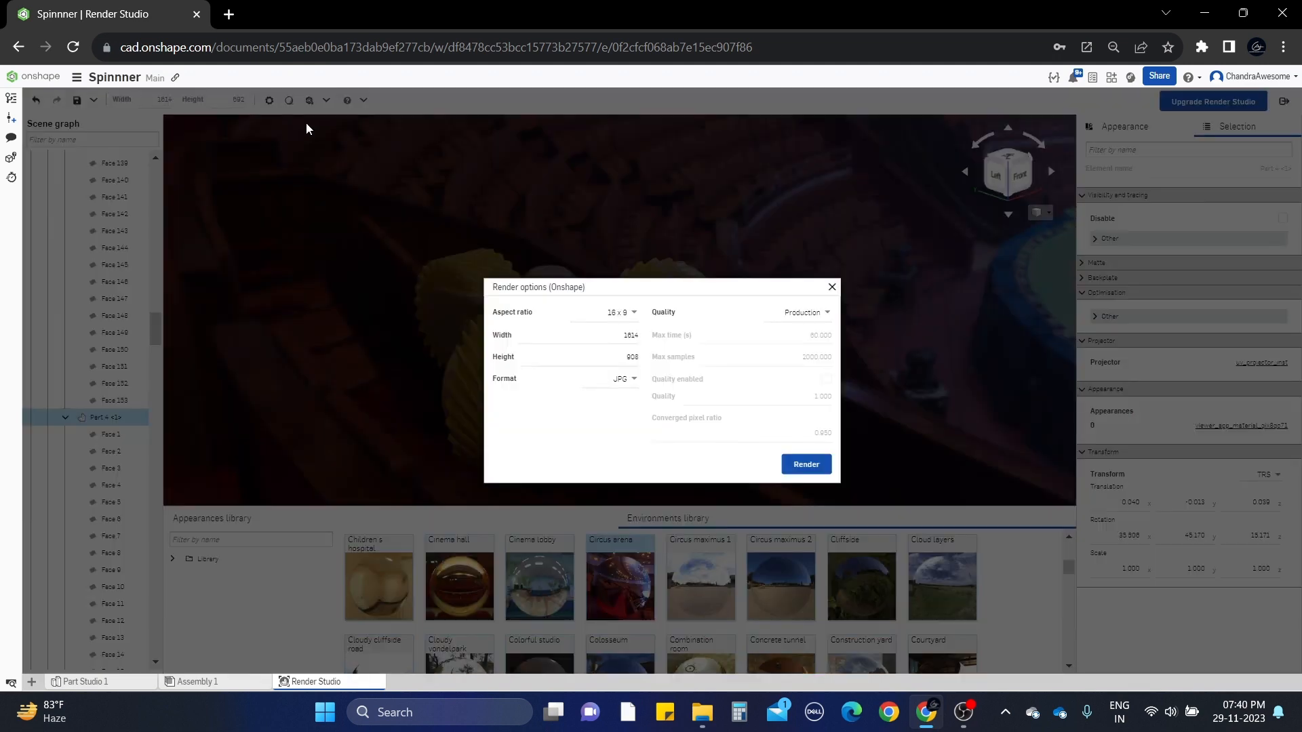
{"action": "left_click", "coordinate": [818, 318]}
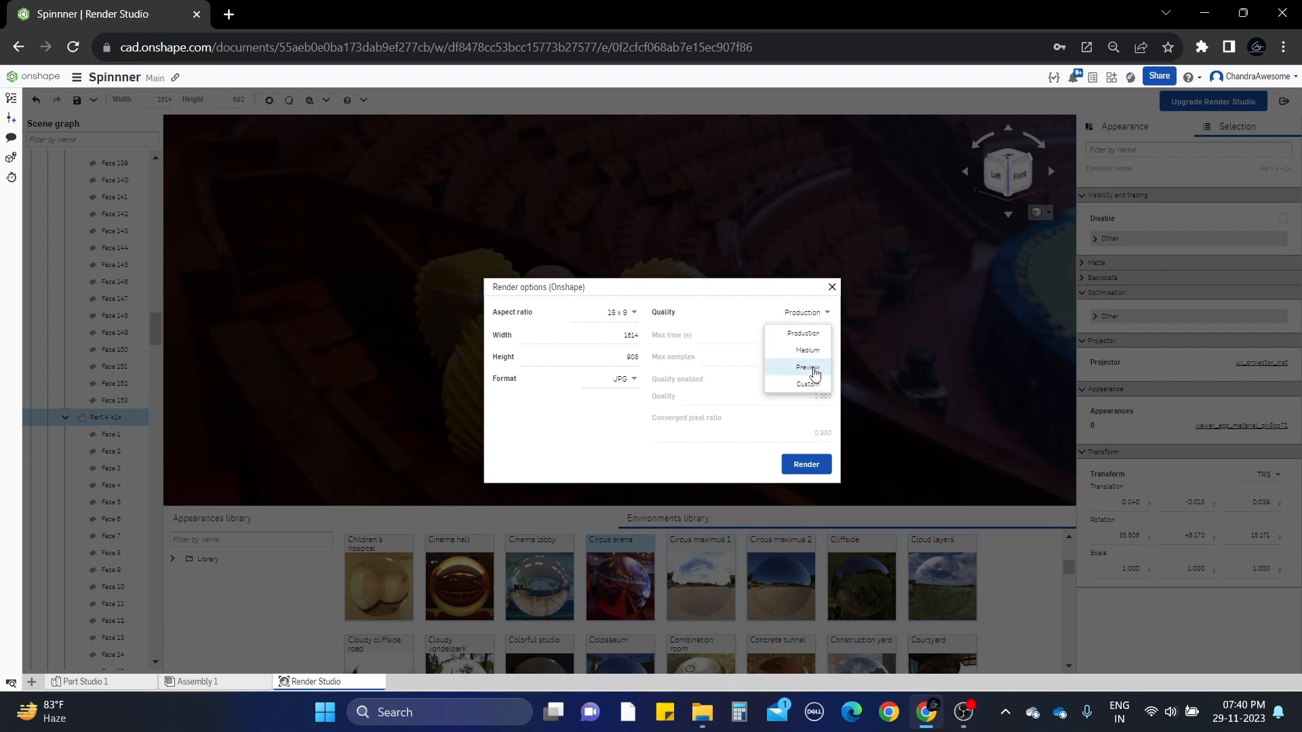
{"action": "left_click", "coordinate": [806, 333]}
{"action": "left_click", "coordinate": [817, 466]}
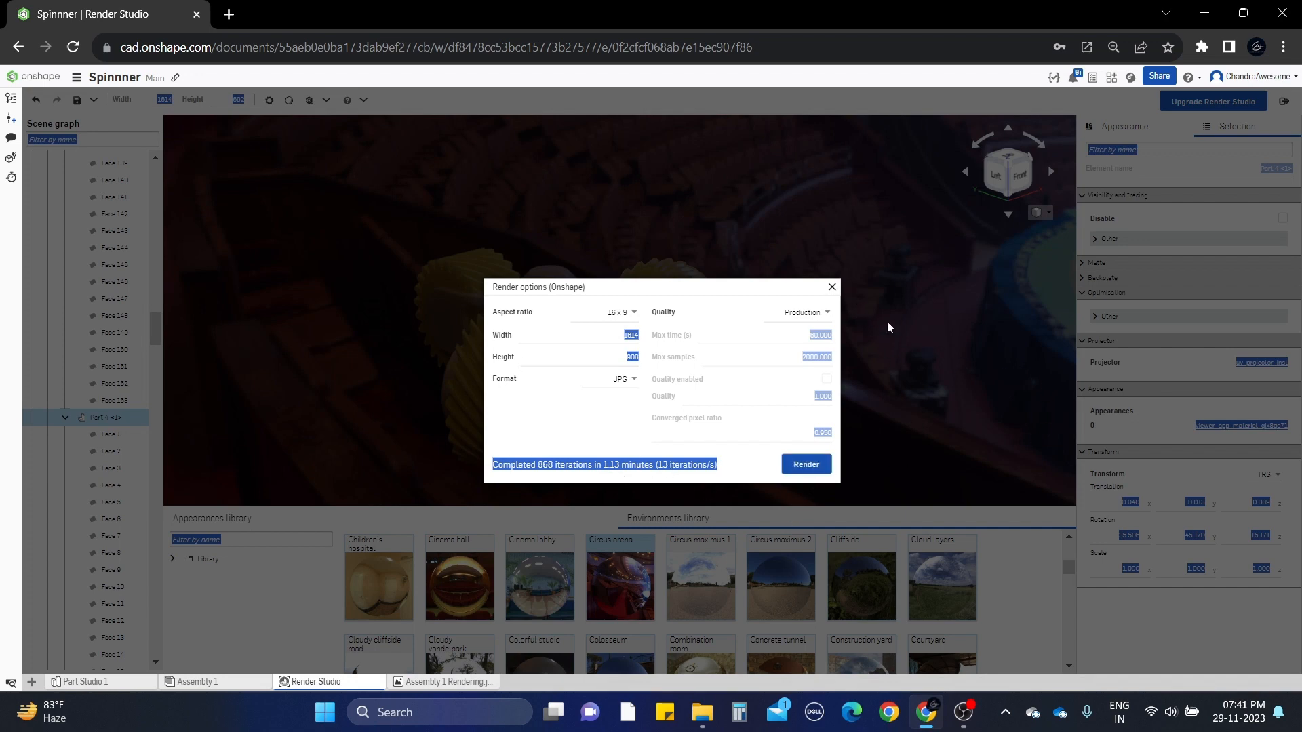
{"action": "left_click", "coordinate": [832, 287]}
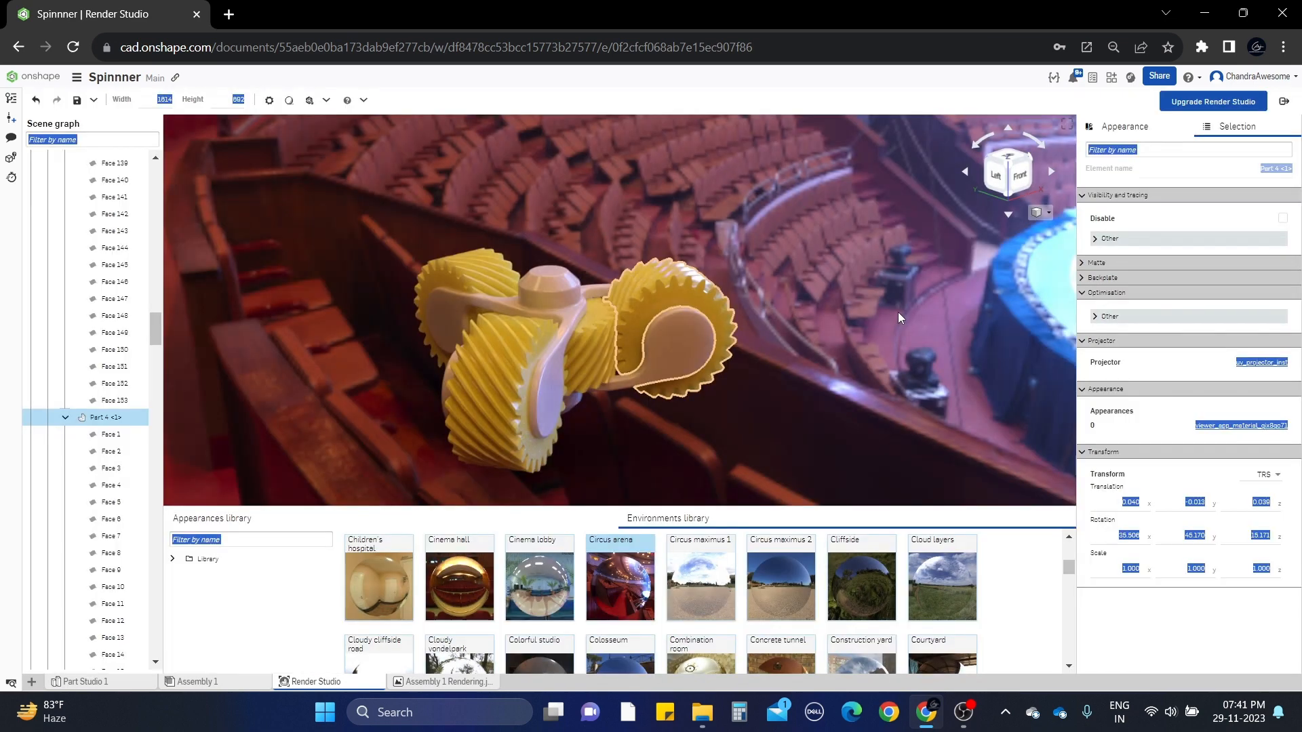
View the finished Assembly 1 rendering image and compare it with the Render Studio scene
{"action": "left_click", "coordinate": [448, 682]}
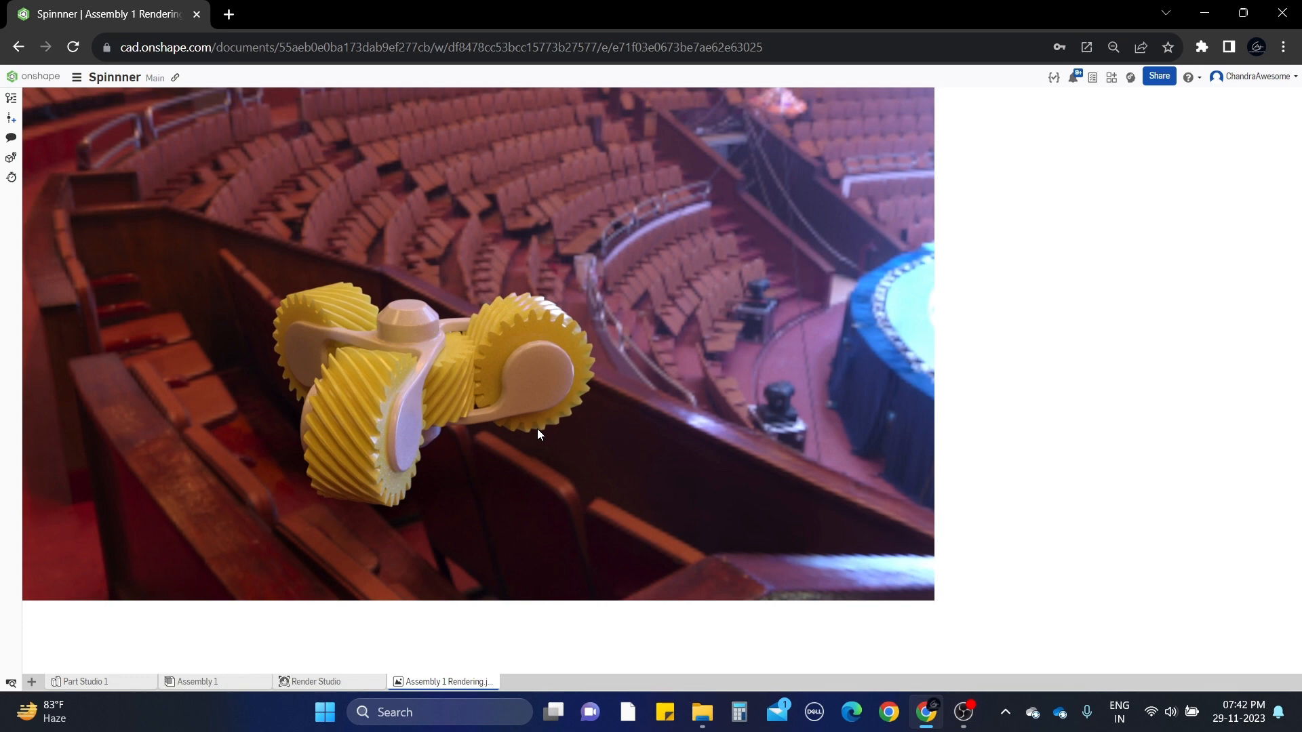
{"action": "left_click", "coordinate": [358, 684]}
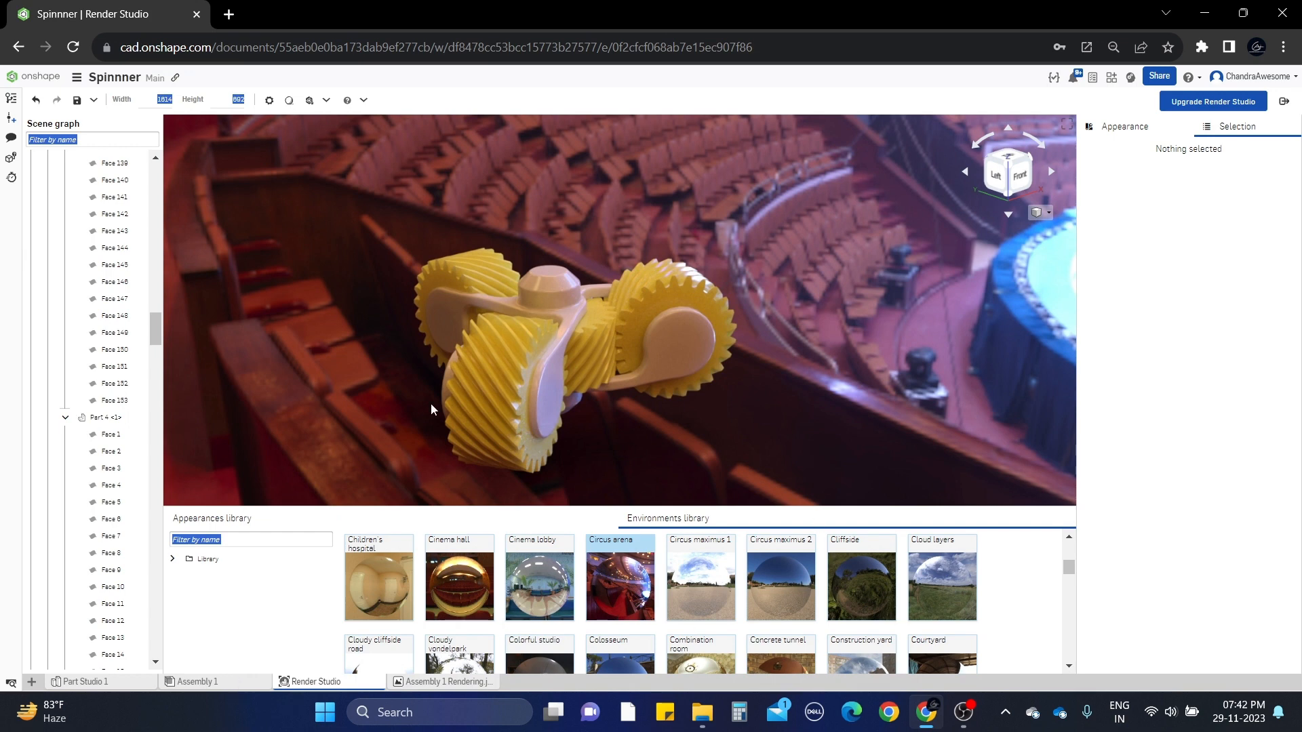
{"action": "left_click", "coordinate": [434, 681]}
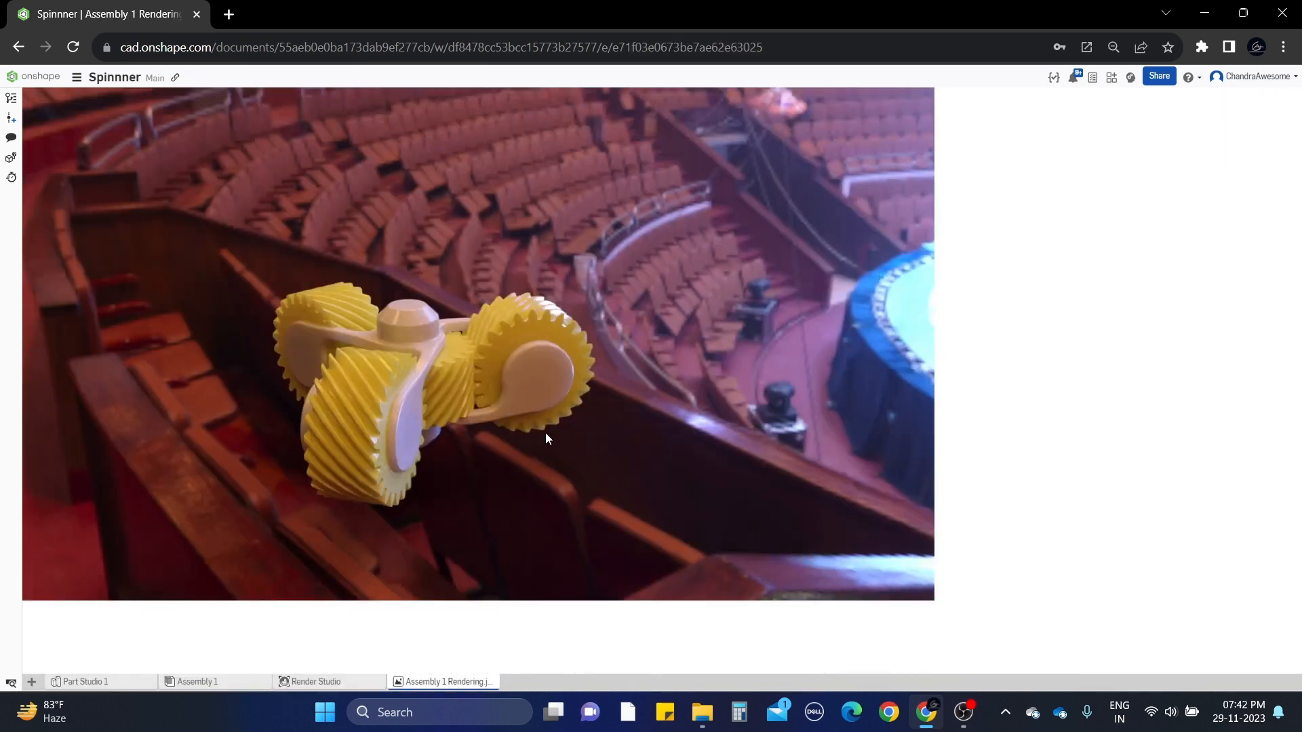